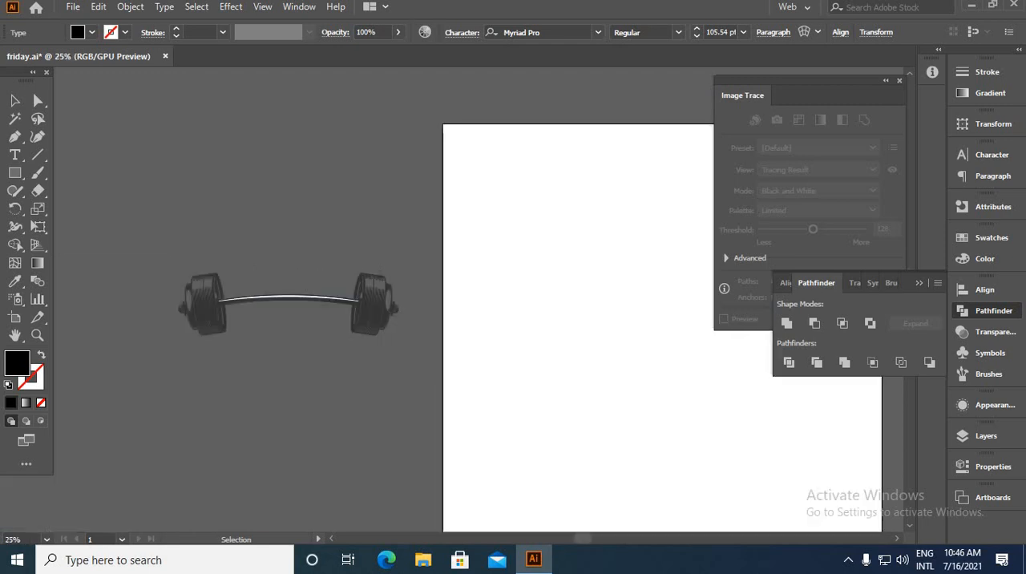
scroll(209, 313, up, 3)
scroll(201, 316, up, 1)
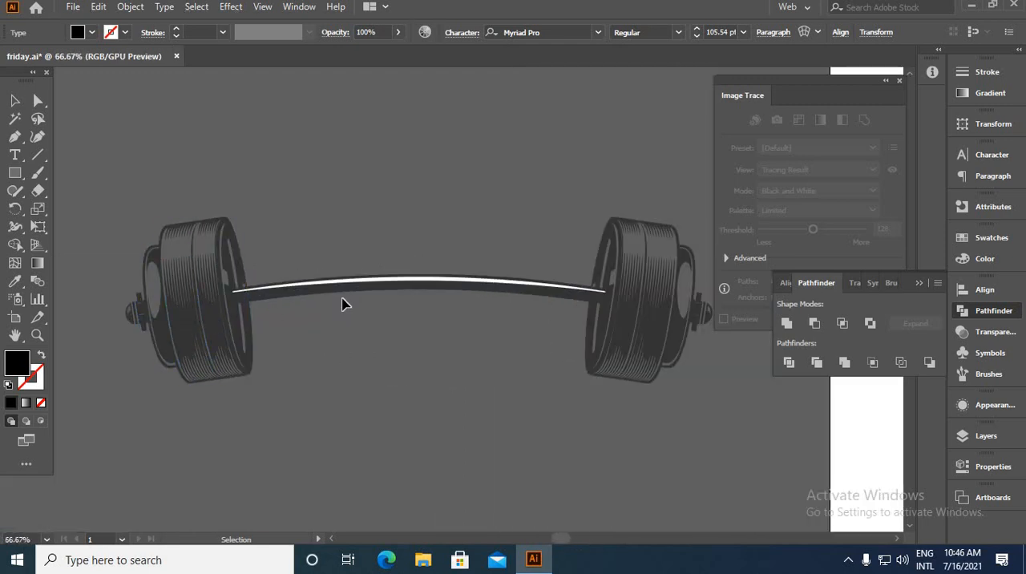
scroll(342, 305, down, 2)
drag(147, 190, 671, 428)
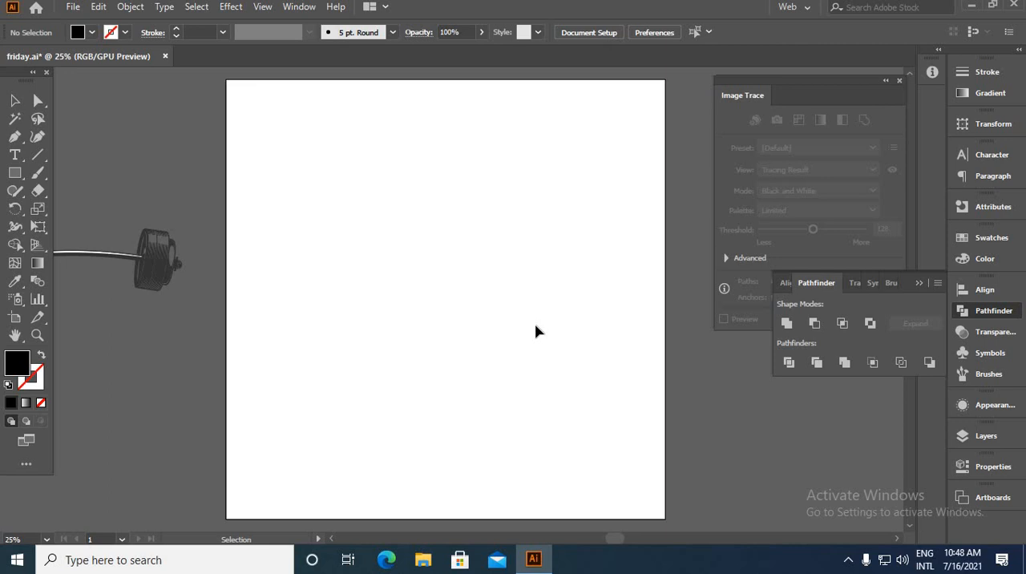
Draw a large black circle without a stroke and center it horizontally on the artboard
key(ctrl+minus)
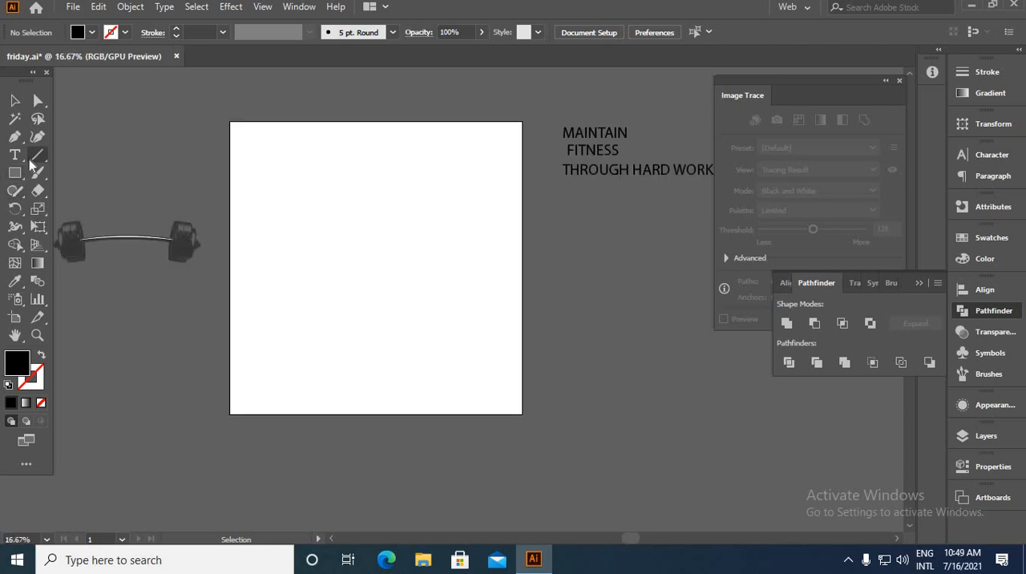
key(l)
drag(361, 248, 325, 320)
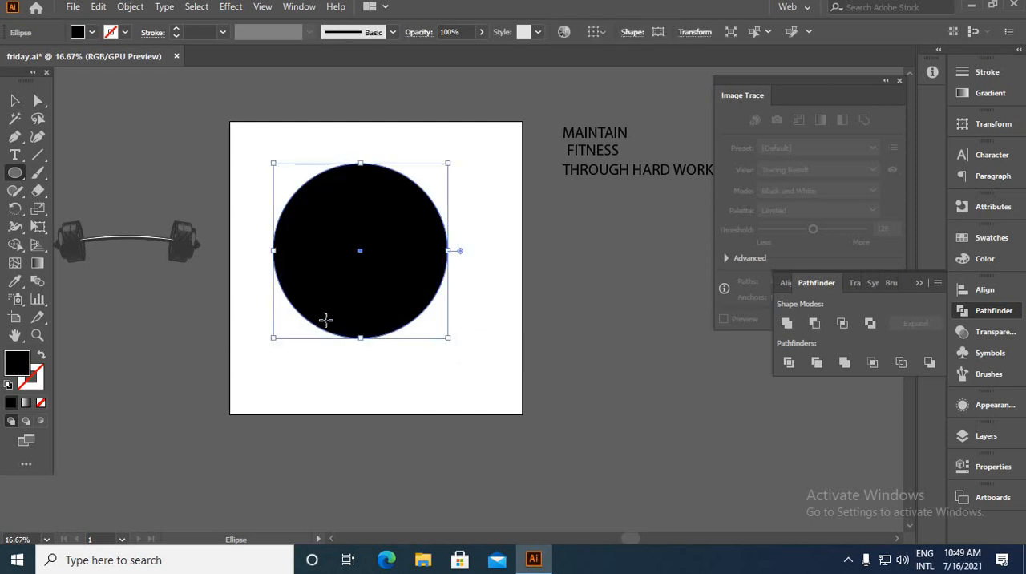
click(14, 100)
mouse_move(367, 230)
mouse_down()
mouse_move(380, 239)
mouse_move(364, 244)
mouse_up()
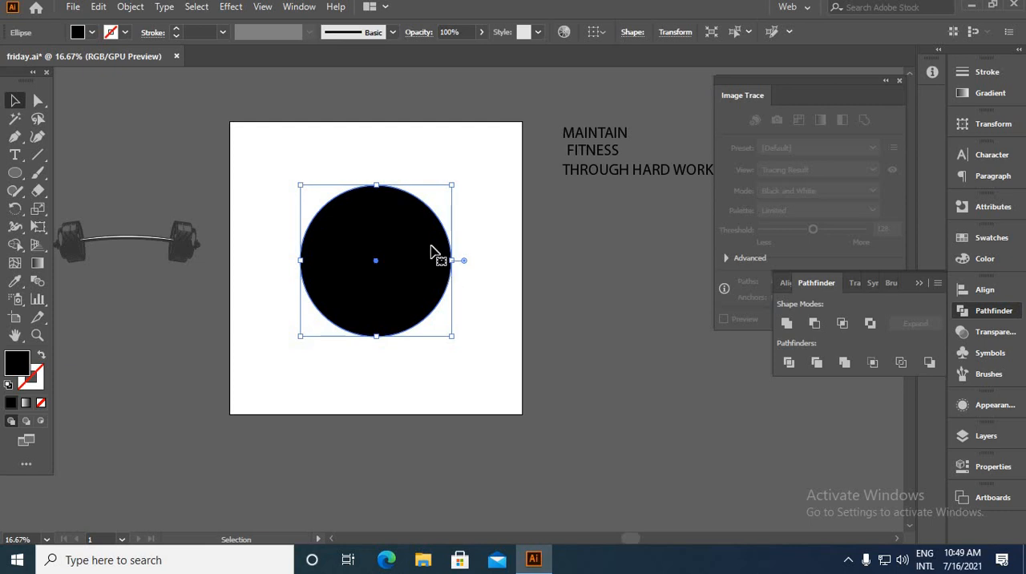
Create an outward offset path of 30 px around the black circle
click(130, 7)
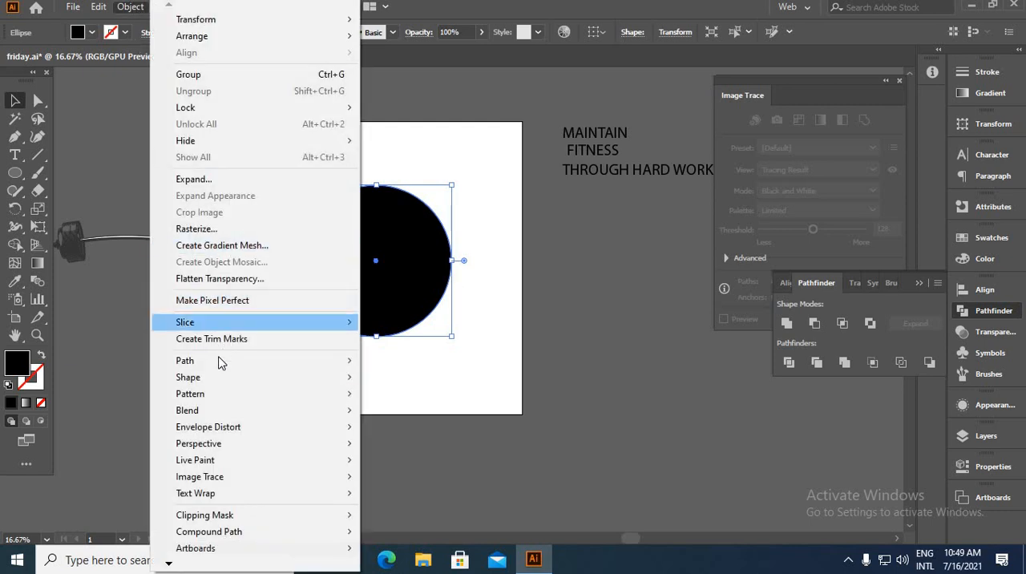
mouse_move(225, 361)
click(439, 416)
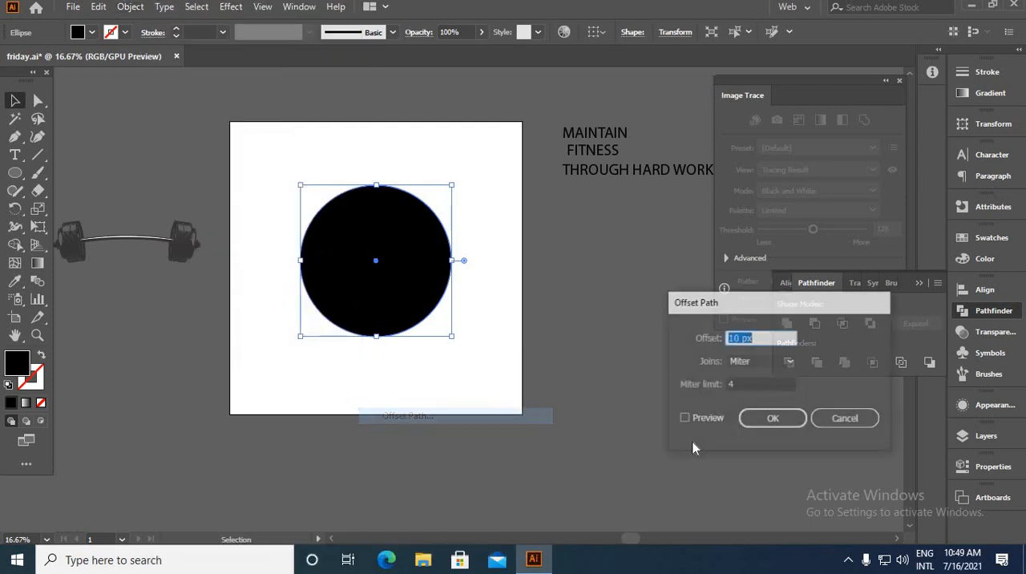
click(682, 419)
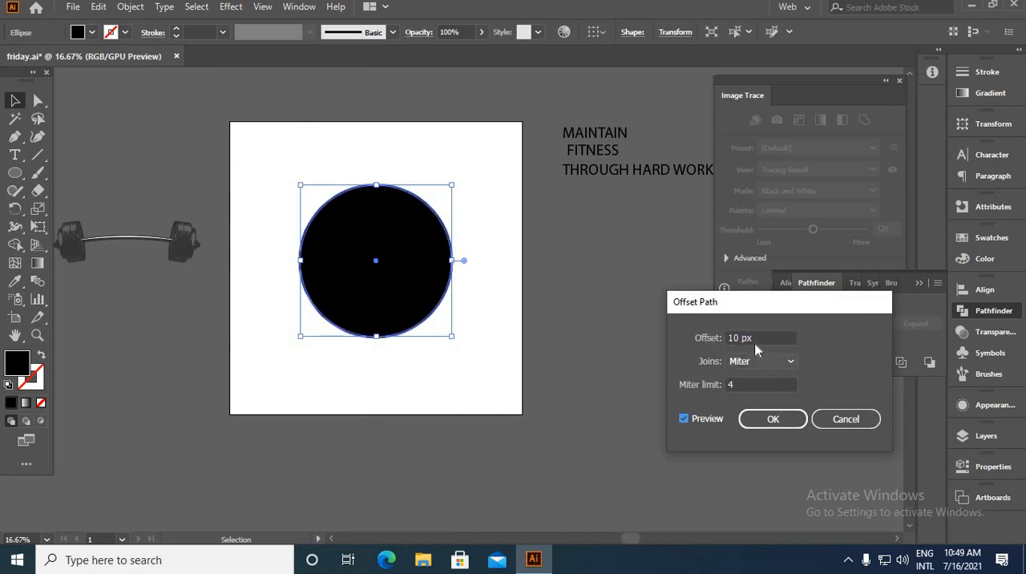
drag(738, 338, 691, 340)
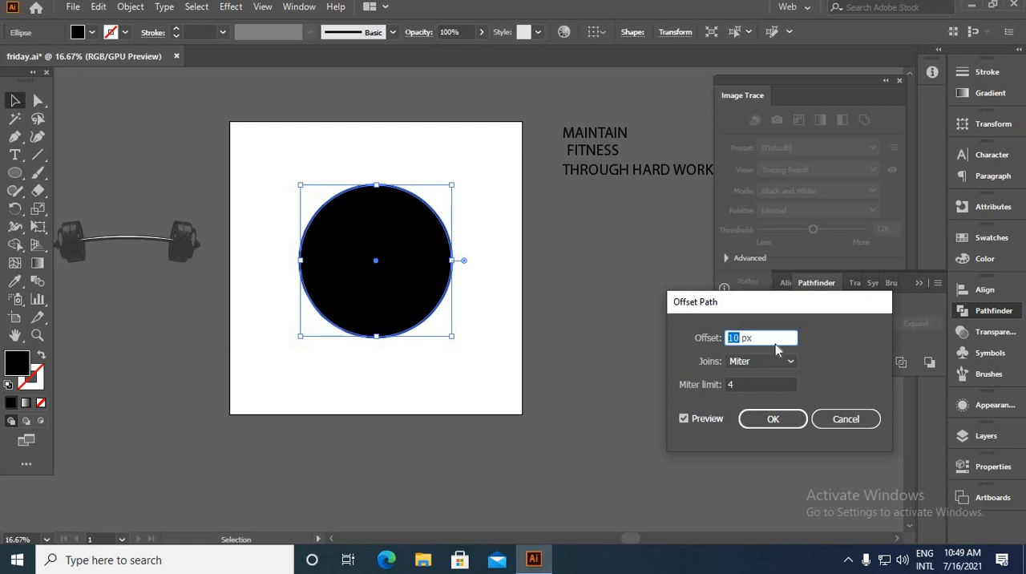
key(Up)
key(Up)
key(Up)
key(Up)
key(Up)
key(Up)
key(Up)
key(Up)
key(Up)
key(Up)
key(Up)
key(Up)
key(Up)
key(Up)
key(Up)
key(Up)
key(Up)
key(Up)
key(Up)
key(Up)
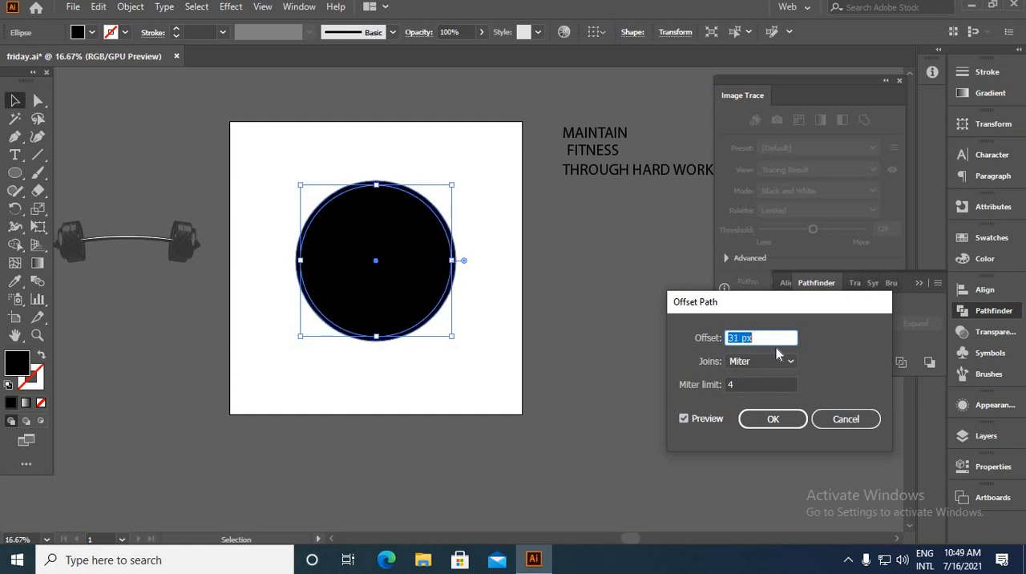
key(Return)
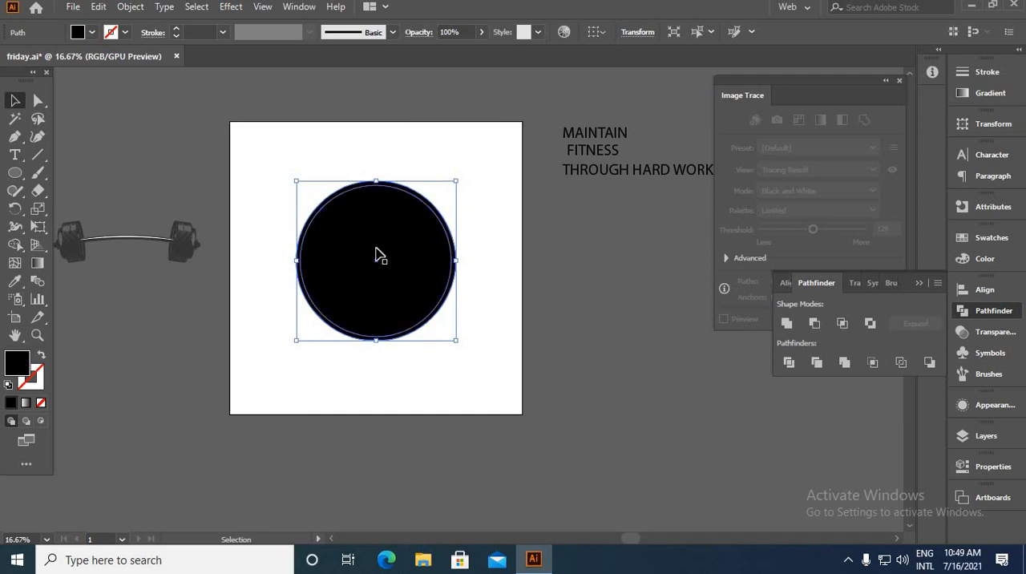
Turn the offset circle into an unfilled black outline with a 25 pt stroke
click(41, 357)
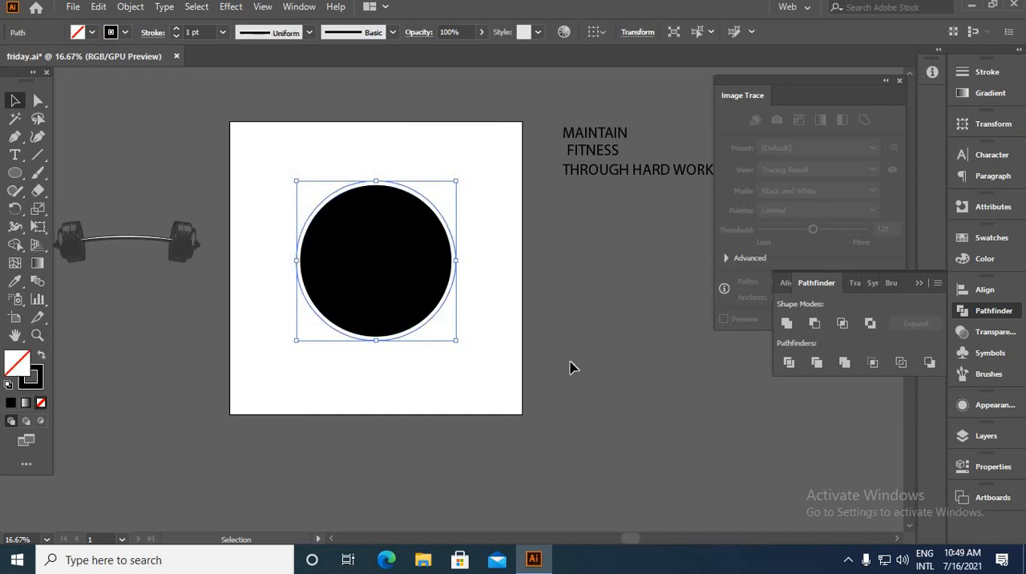
click(175, 29)
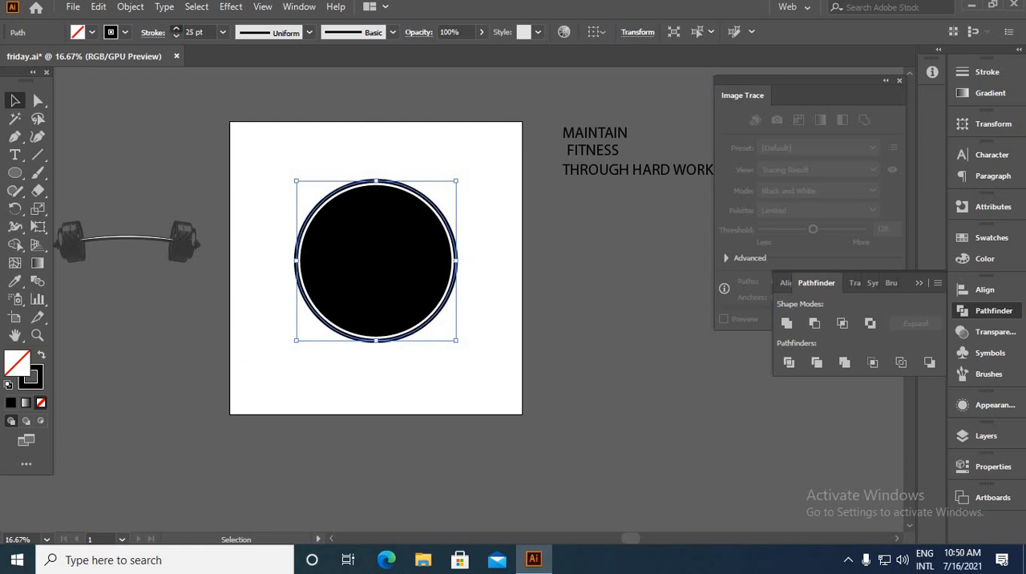
click(547, 371)
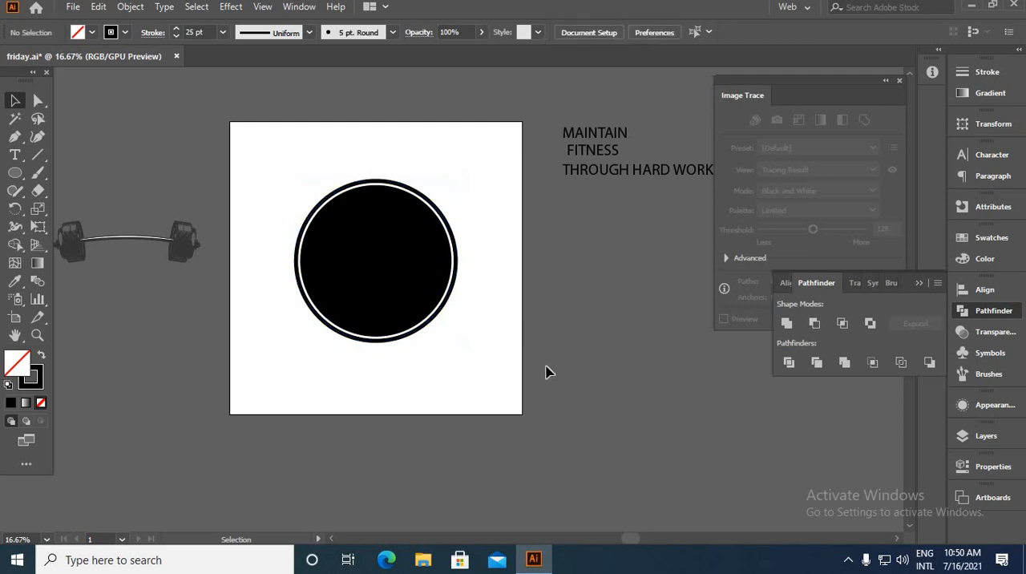
Expand the outer black outline's fill and stroke into a filled ring shape
scroll(423, 353, up, 3)
click(385, 292)
click(133, 8)
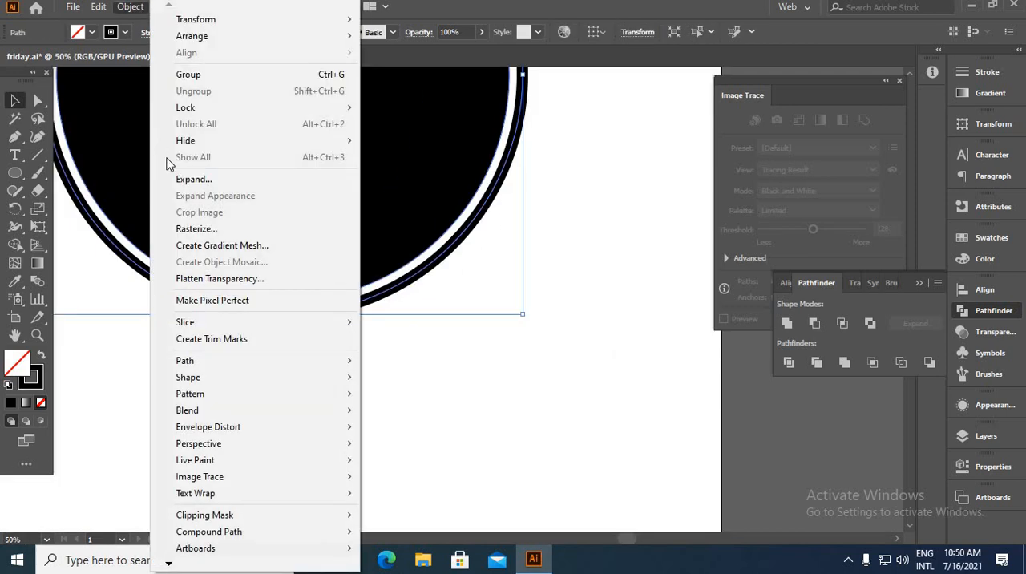
click(241, 179)
click(484, 365)
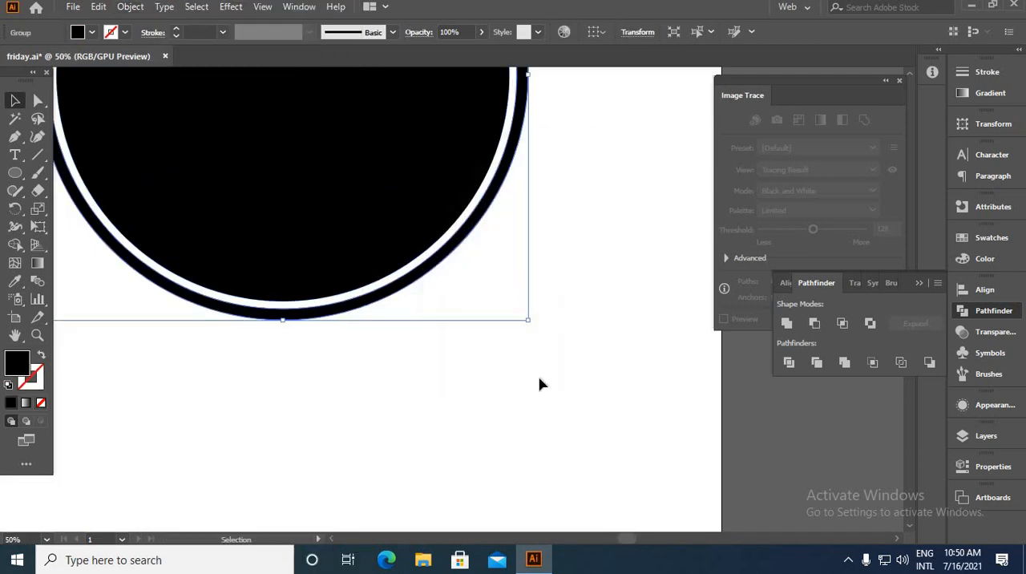
click(540, 363)
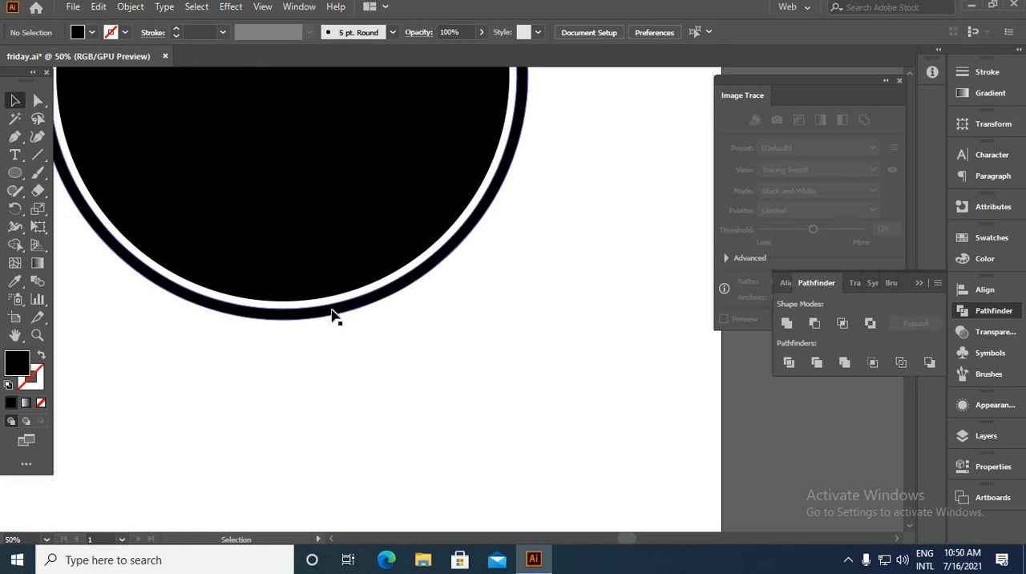
Draw a smaller concentric circle inside the black circle and fill it with white sampled from the artboard
key(space)
drag(369, 227, 439, 290)
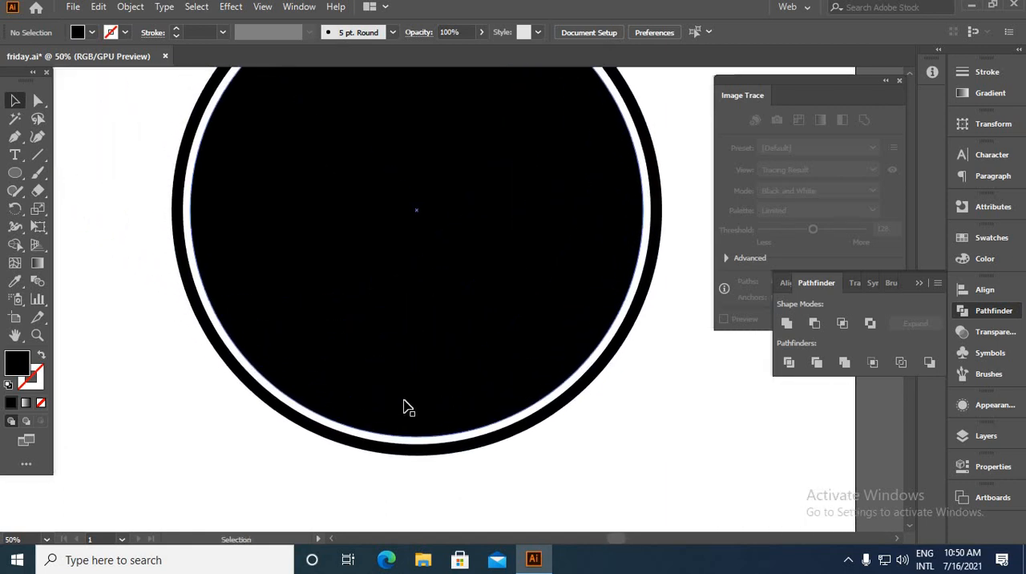
click(14, 172)
scroll(408, 181, down, 1)
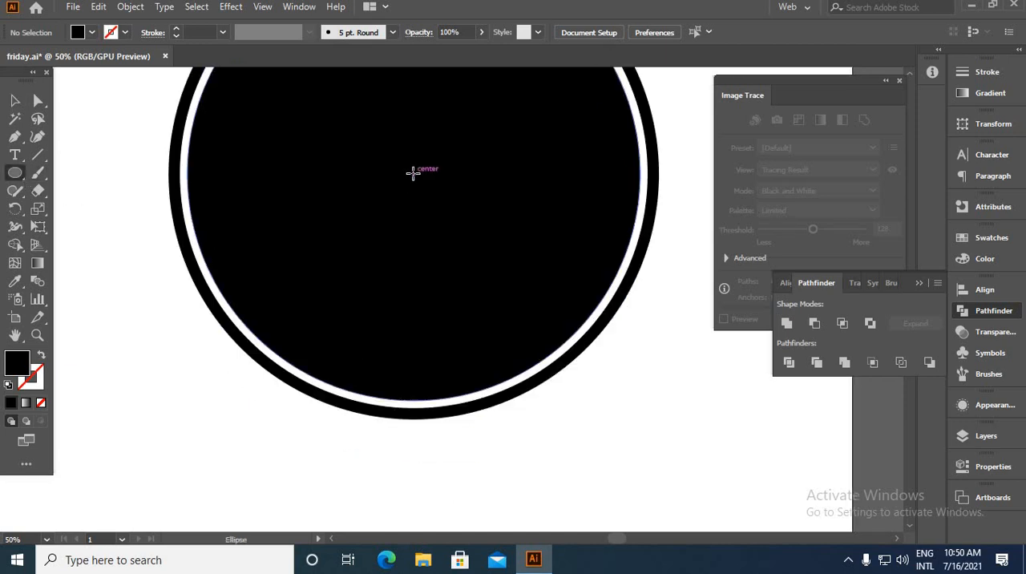
drag(413, 173, 568, 322)
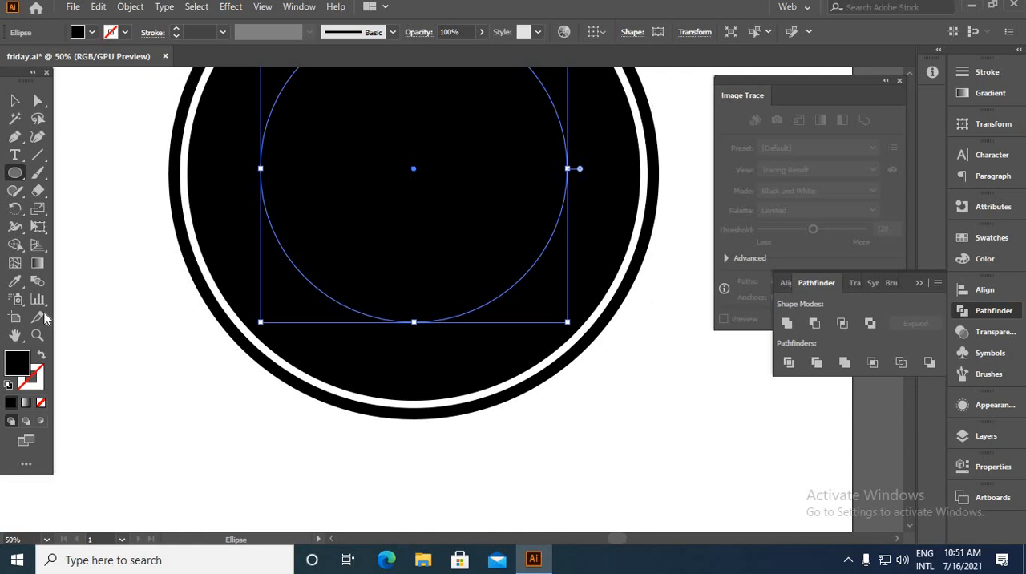
click(14, 280)
click(177, 343)
key(v)
scroll(181, 153, up, 3)
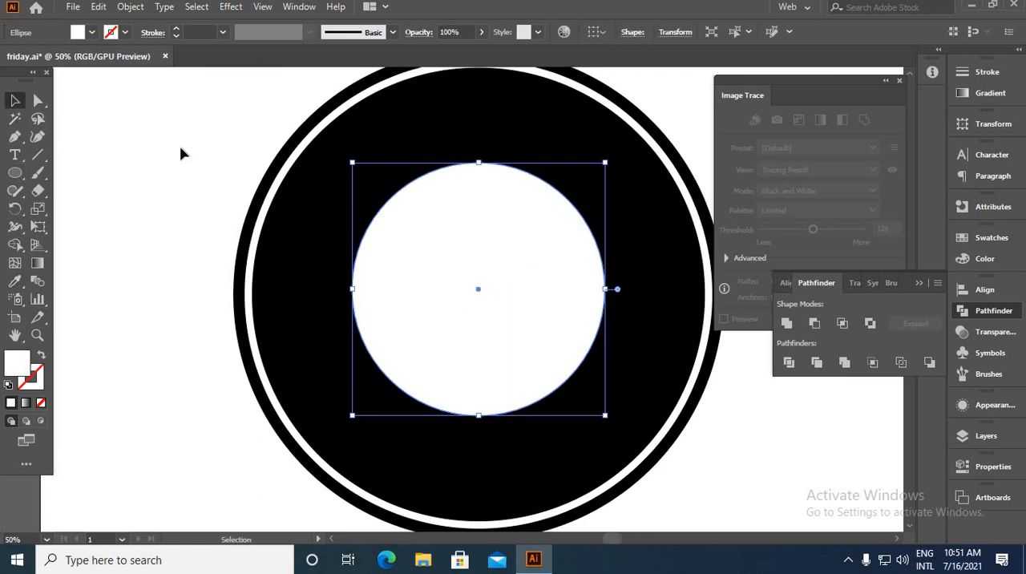
Create an outward offset path of 30 px around the white inner circle
click(131, 8)
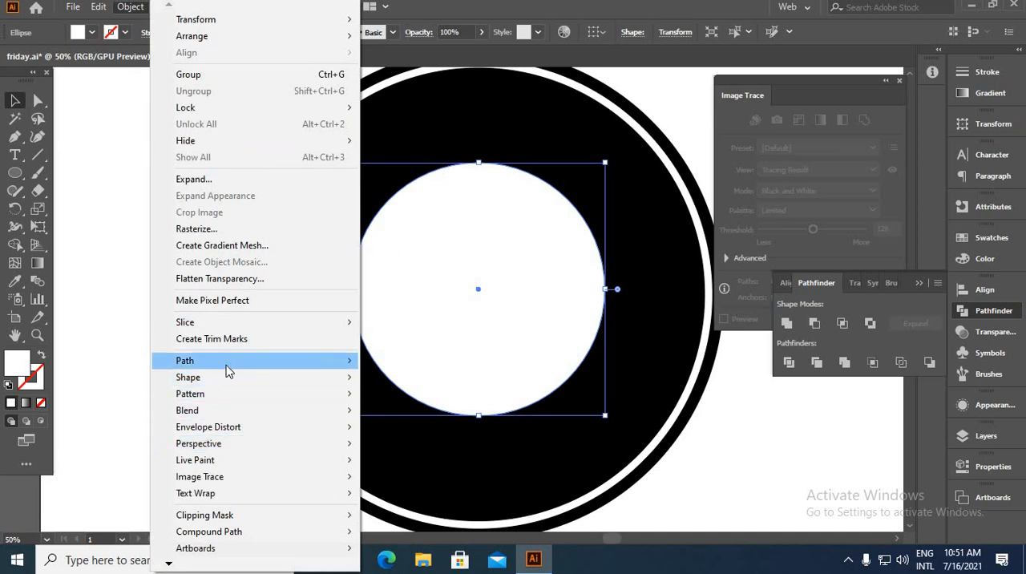
mouse_move(227, 363)
click(407, 415)
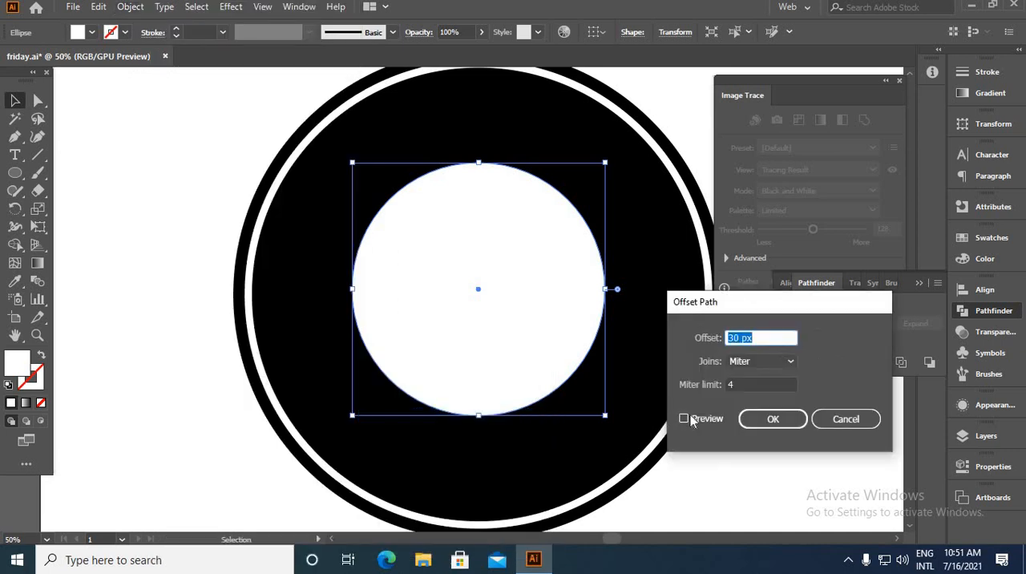
click(683, 419)
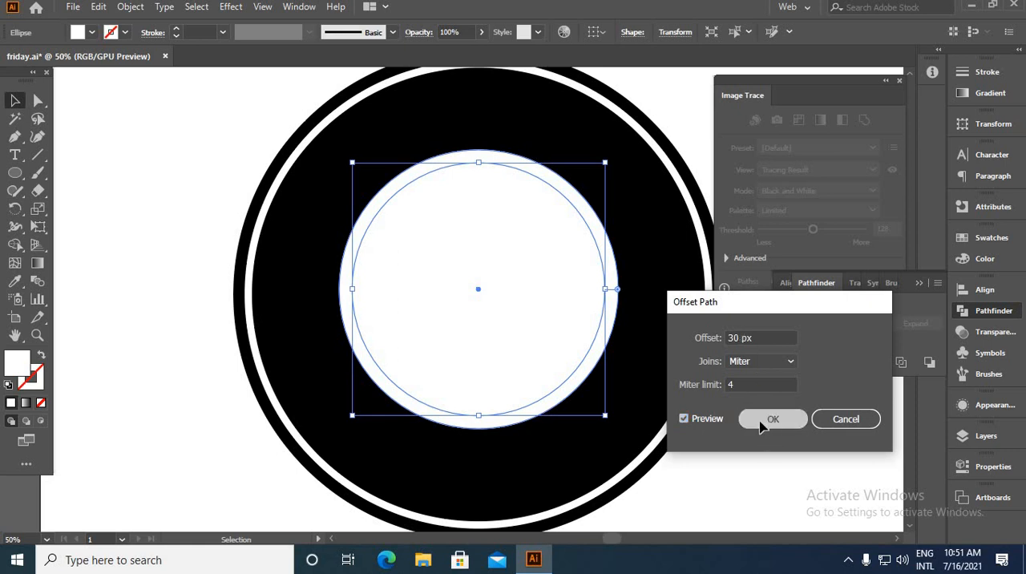
click(769, 424)
Make the inner offset circle an unfilled white outline with a 15 pt stroke and expand its fill and stroke
click(40, 357)
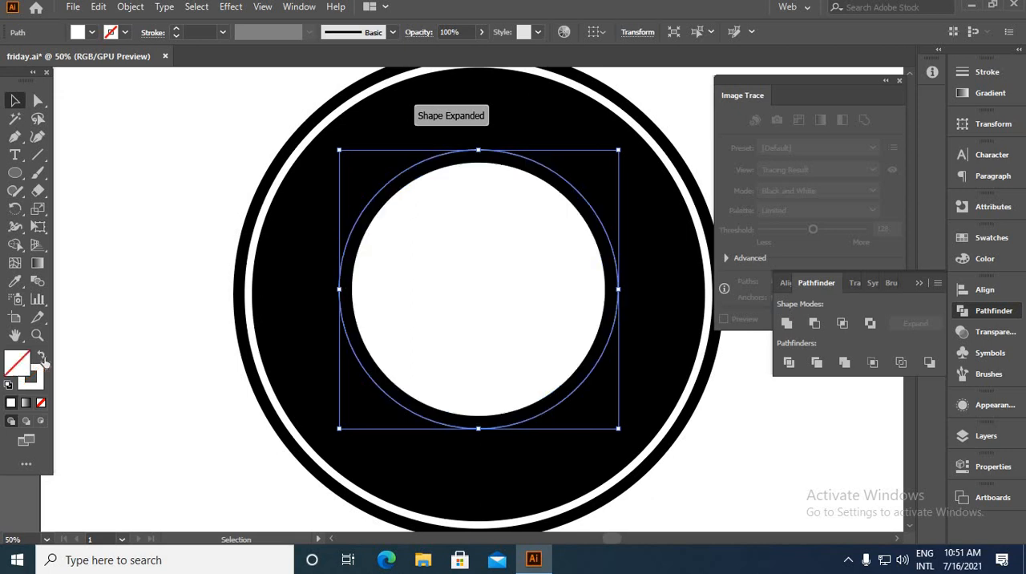
click(139, 11)
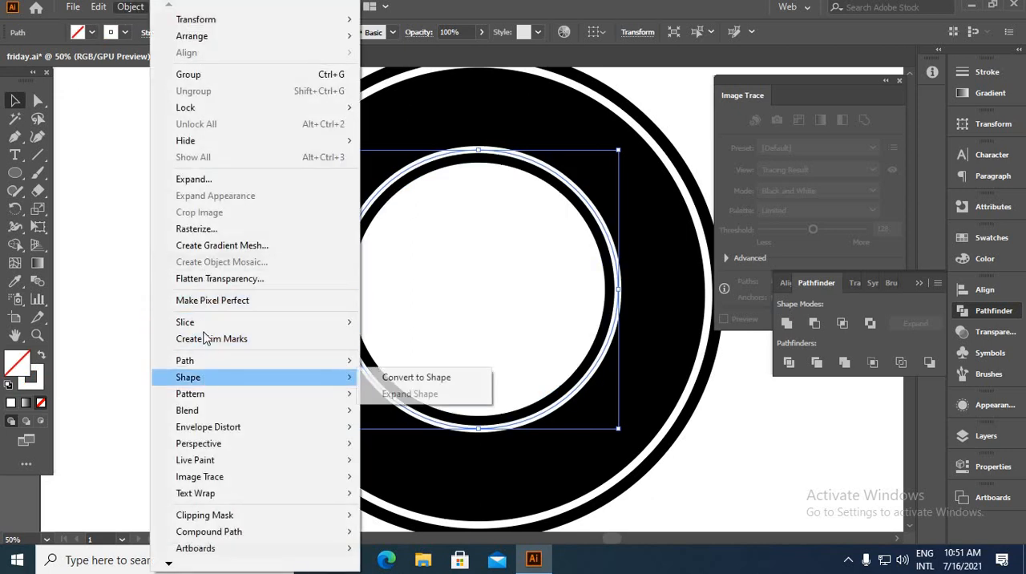
click(214, 183)
click(476, 366)
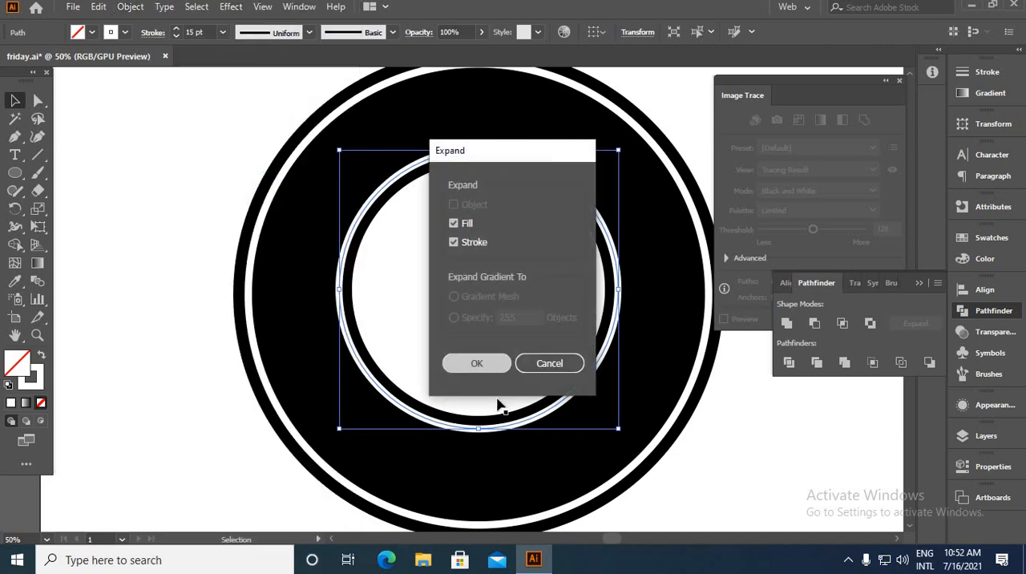
click(762, 492)
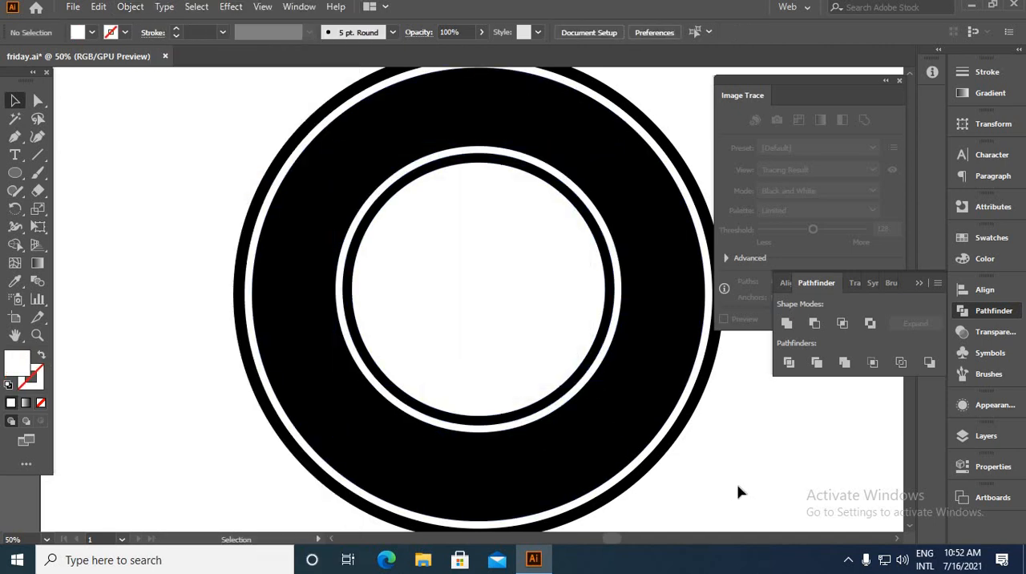
Move all the concentric circles together off the artboard to the empty area below the text
drag(192, 143, 734, 479)
scroll(498, 387, down, 4)
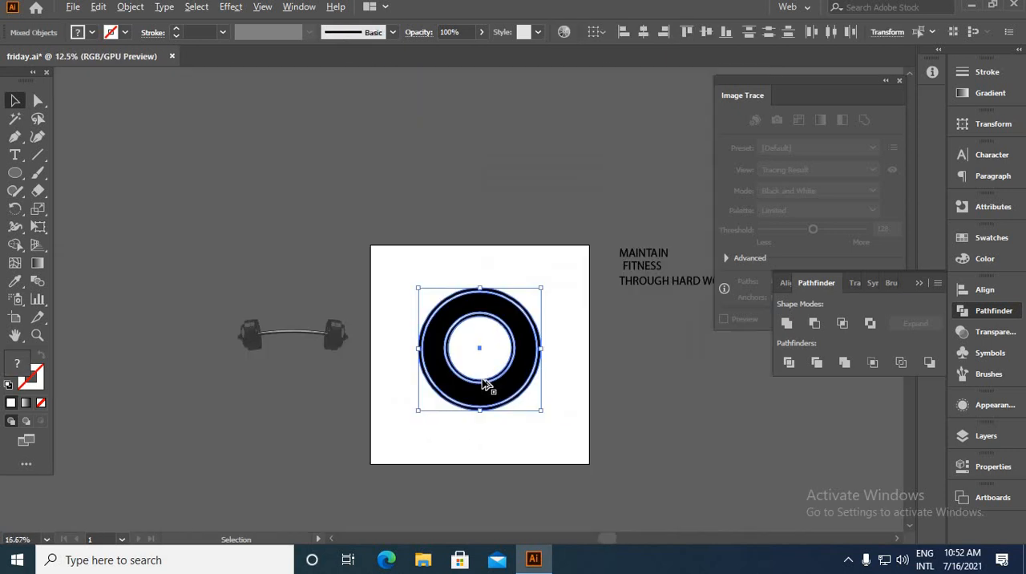
drag(491, 386, 782, 453)
click(707, 517)
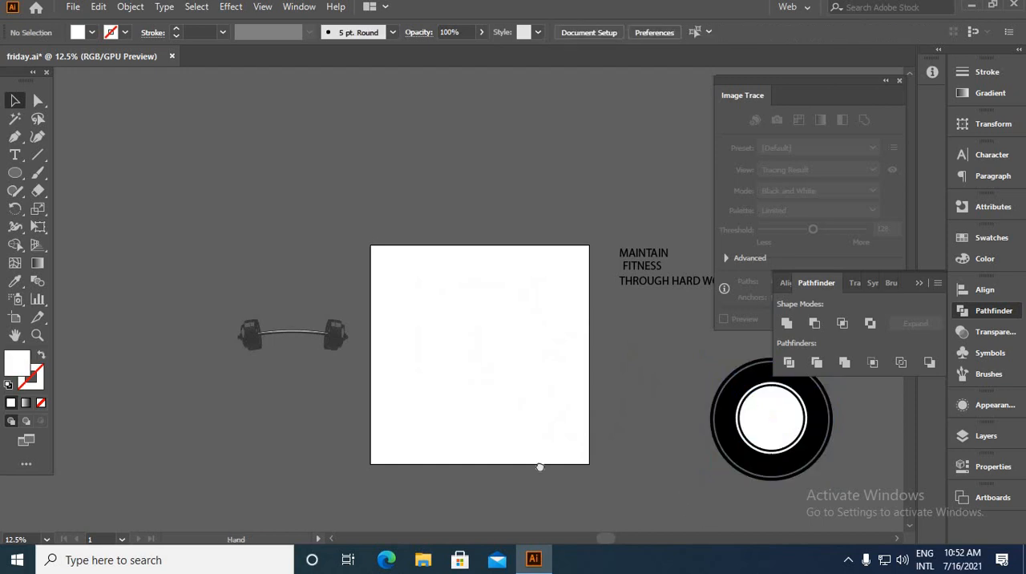
Cut the thin white ring out of the black disc with the Shape Builder tool, leaving a transparent gap
scroll(505, 453, right, 5)
scroll(559, 432, up, 1)
scroll(558, 428, up, 2)
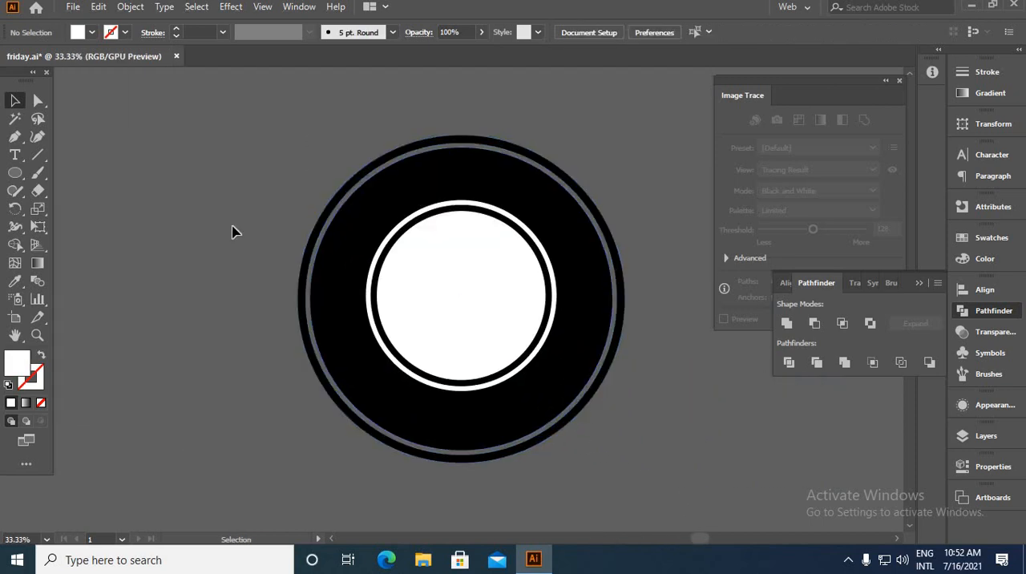
drag(232, 227, 620, 484)
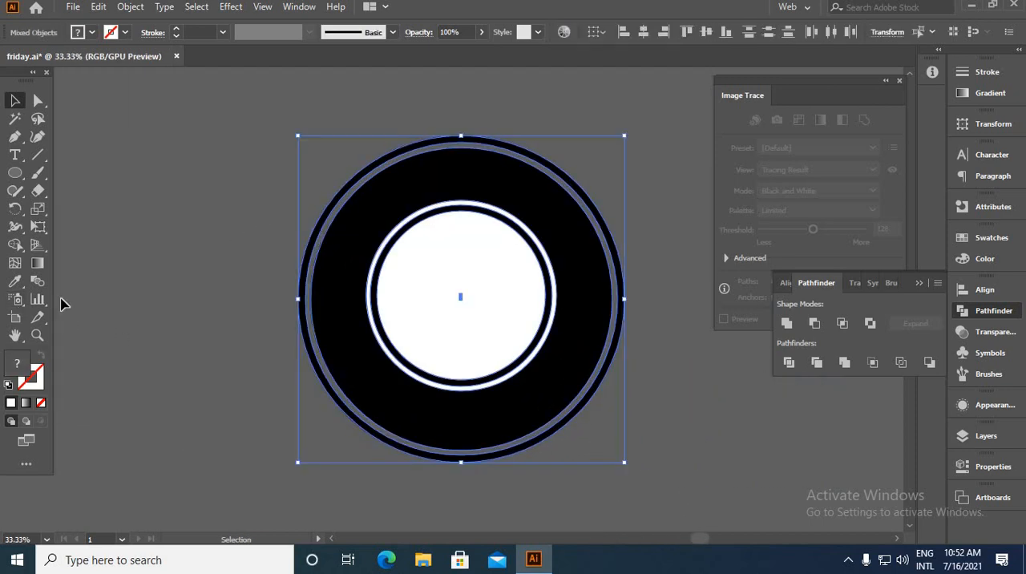
key(shift+m)
scroll(400, 352, up, 3)
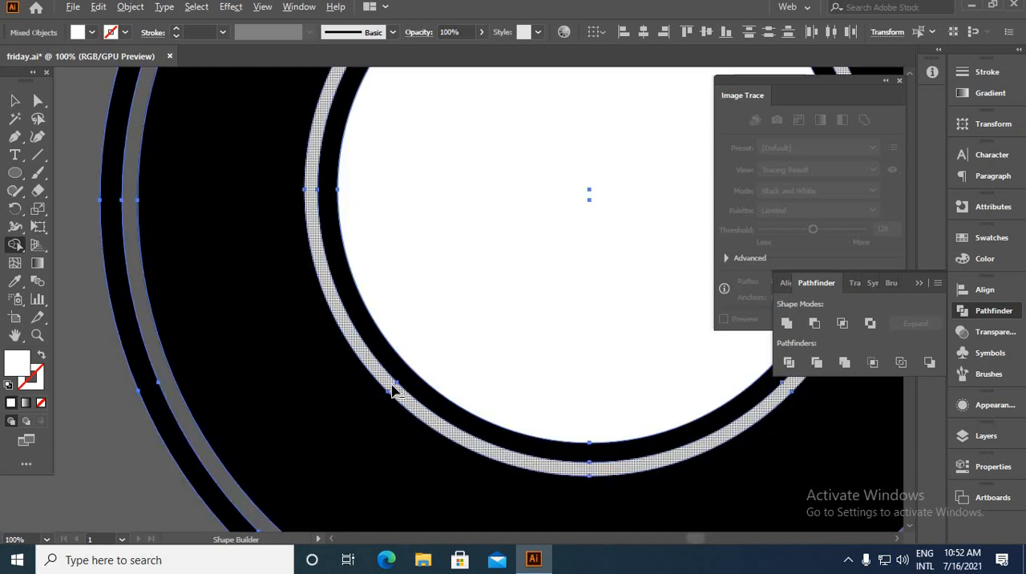
scroll(389, 387, down, 4)
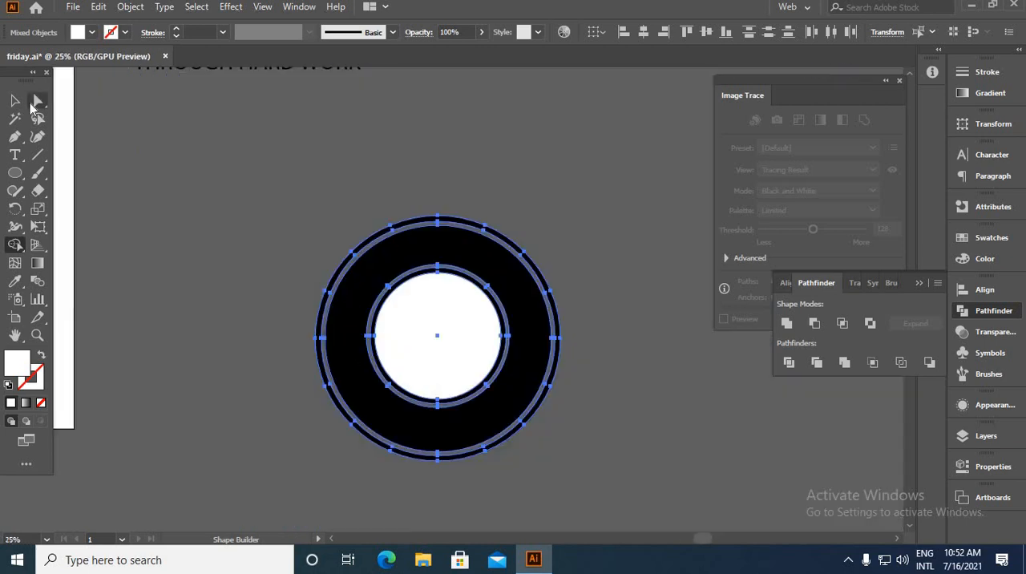
click(16, 101)
click(609, 338)
scroll(529, 338, down, 3)
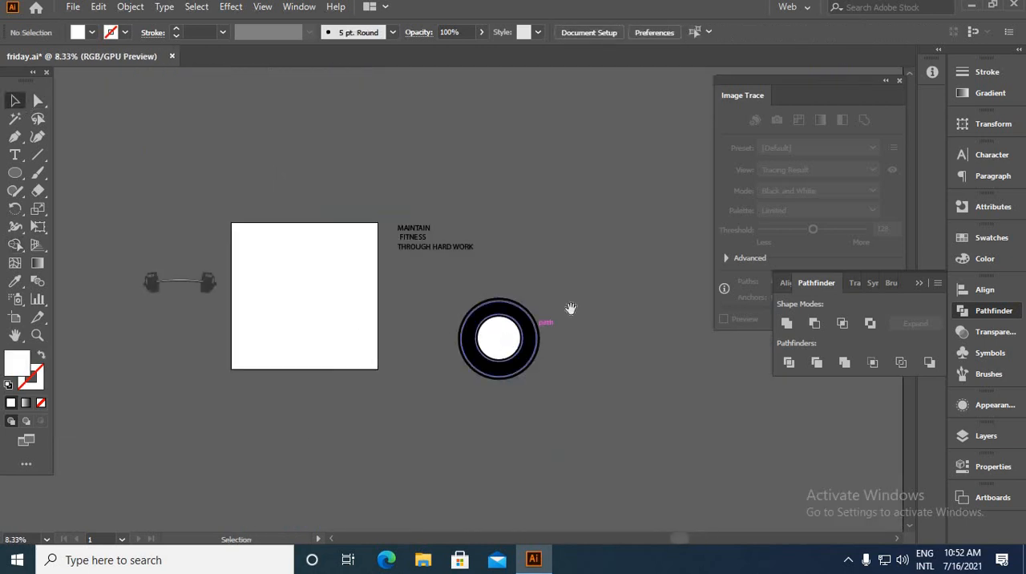
Draw the banner's upper half as an open 10 pt black Pen path: slanted ends, vertical sides and a sagging top curve about 1029 px wide
scroll(570, 309, right, 5)
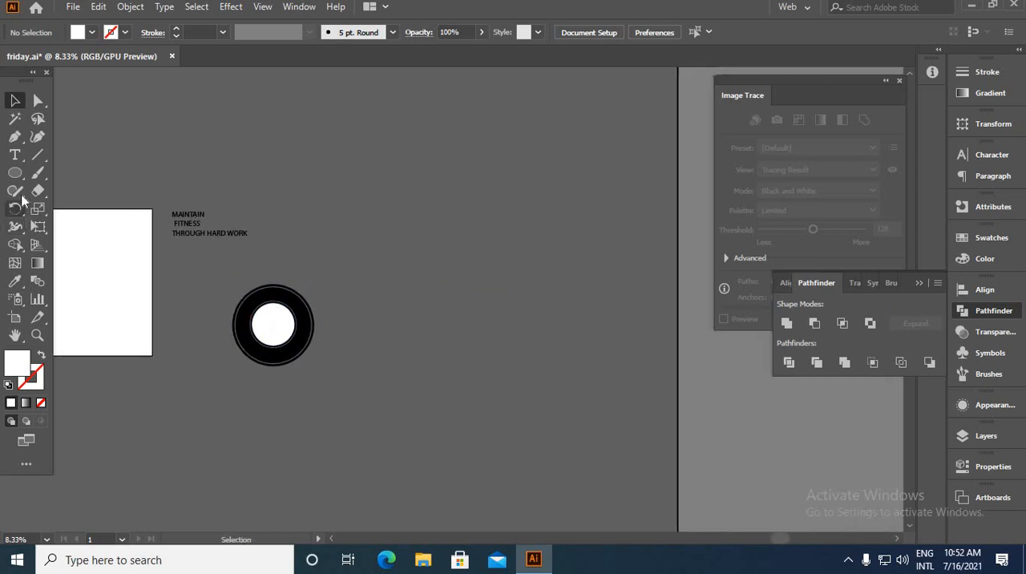
click(15, 137)
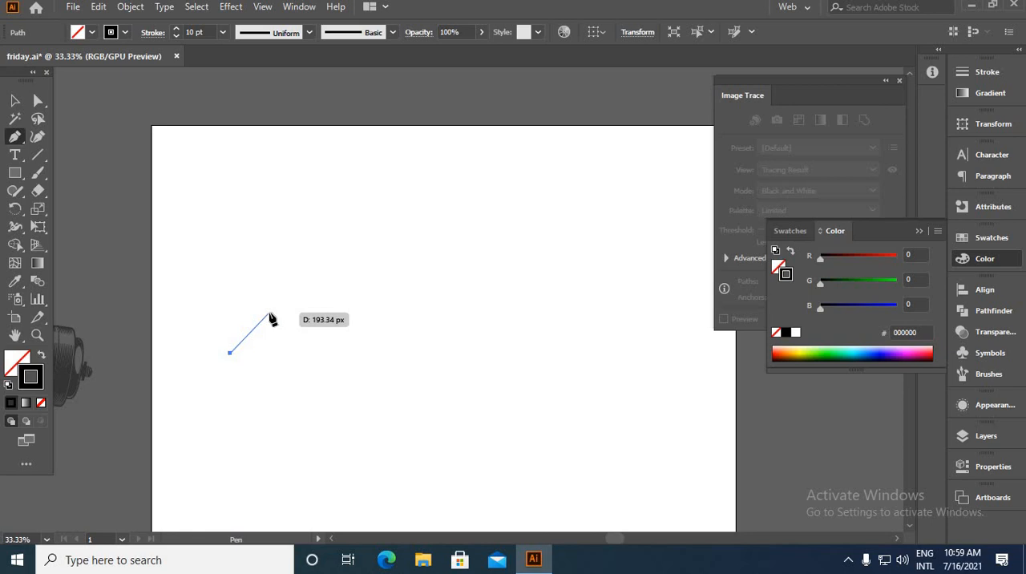
click(269, 314)
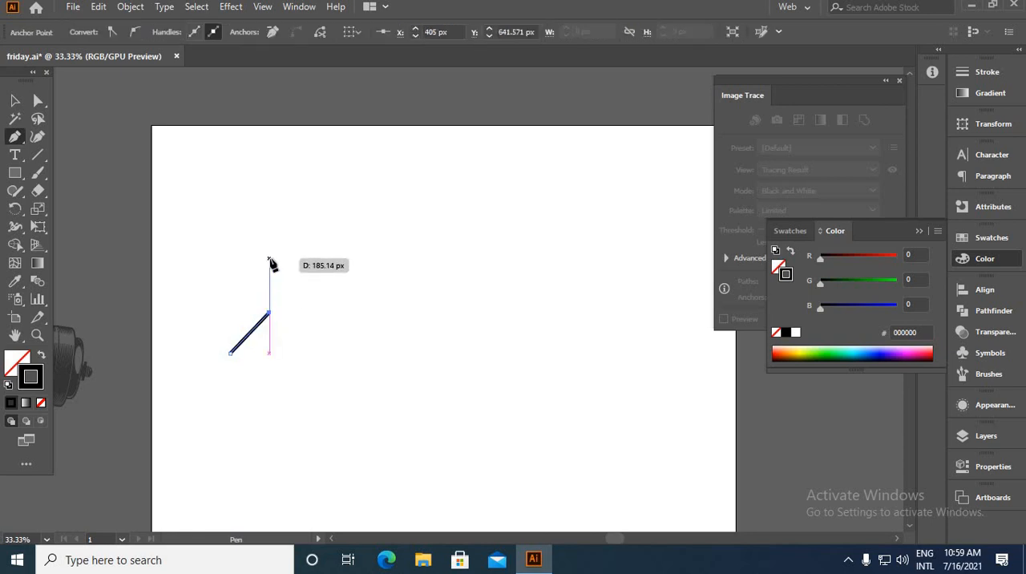
click(269, 259)
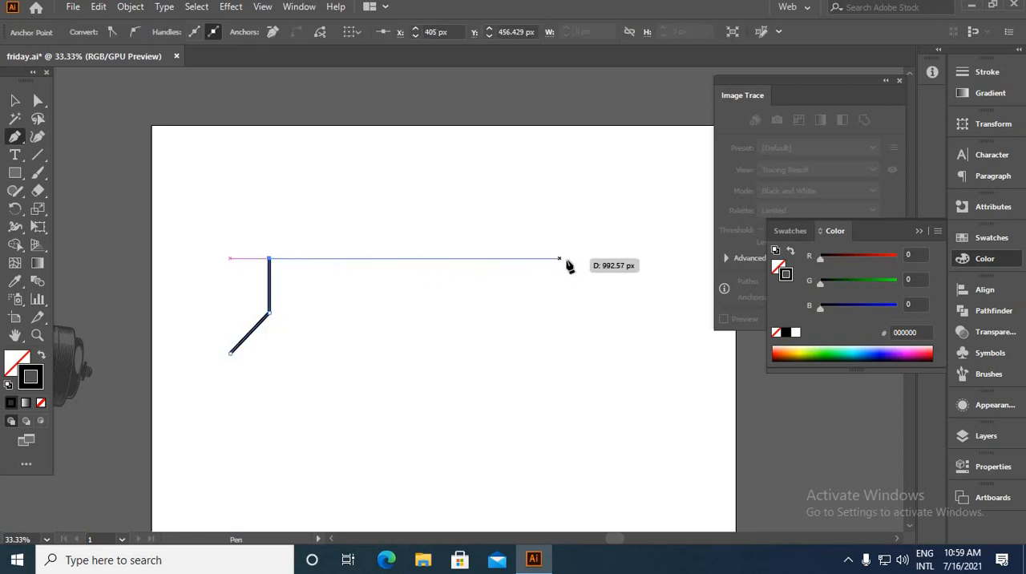
mouse_move(569, 259)
mouse_down()
mouse_move(657, 248)
mouse_move(687, 227)
mouse_move(705, 228)
mouse_up()
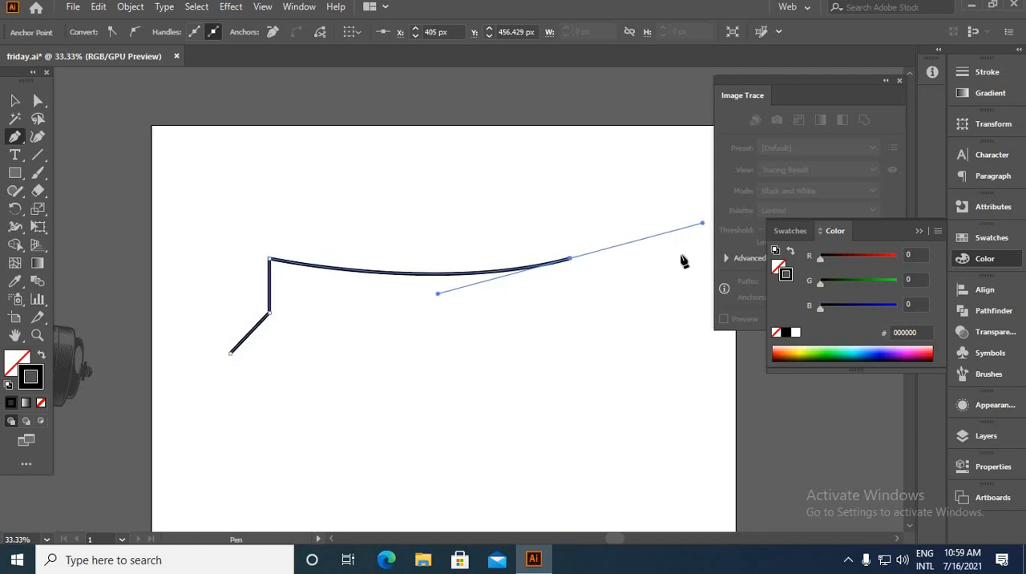
click(572, 261)
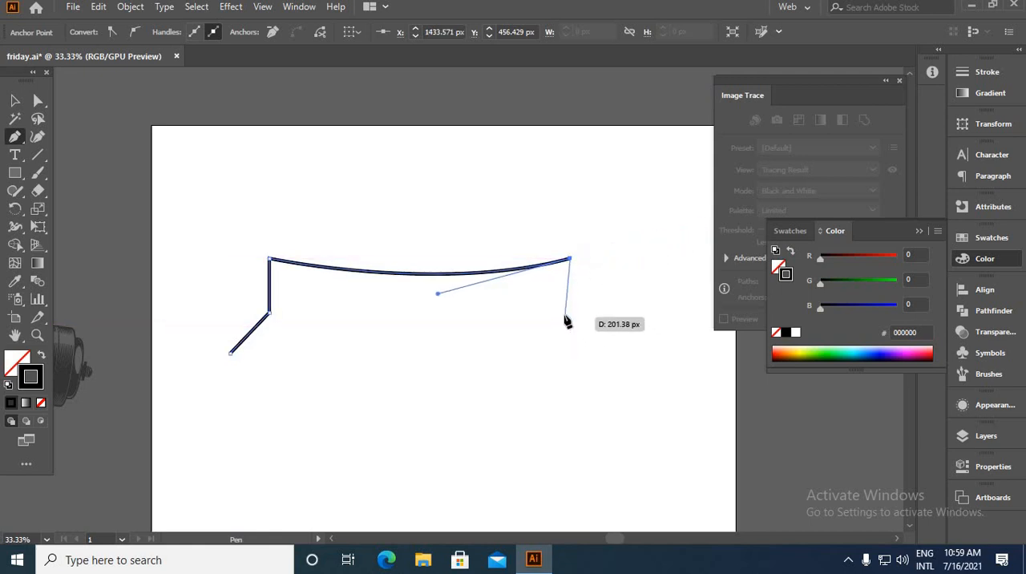
click(569, 315)
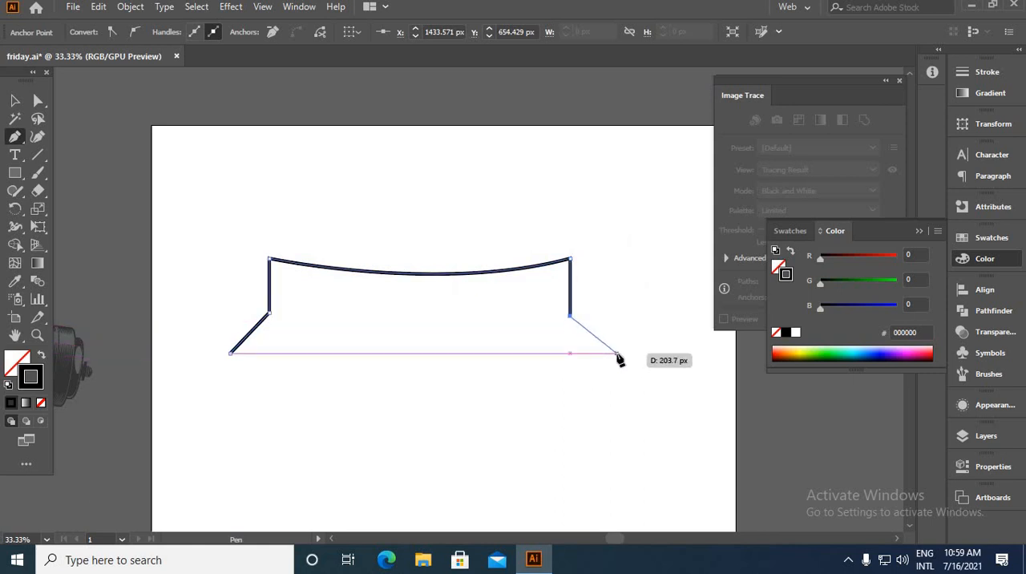
click(617, 354)
key(ctrl+minus)
key(ctrl+minus)
key(v)
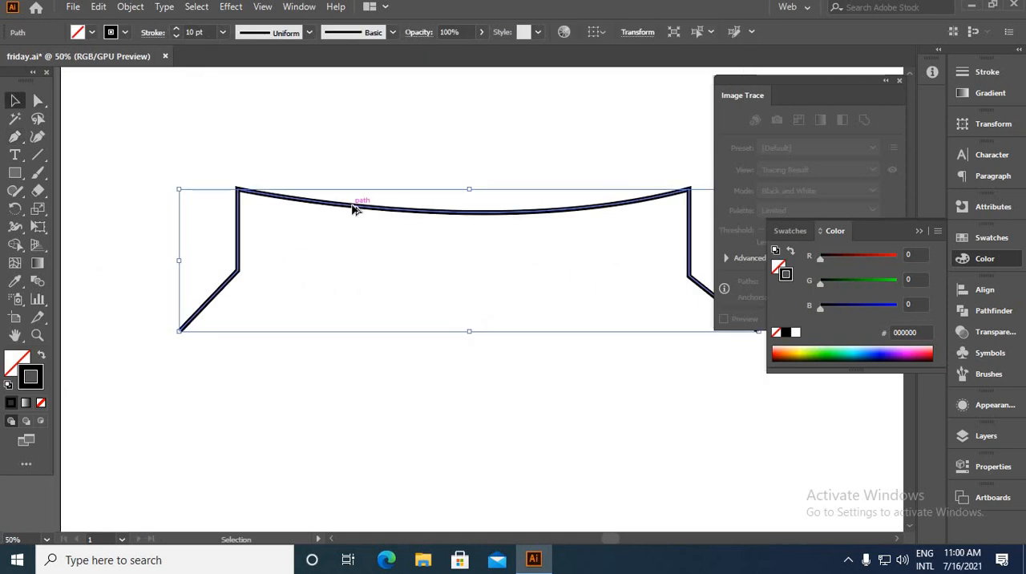
Deepen the sag of the path's top curve by adjusting the direction handle of its upper-right corner anchor
key(ctrl+plus)
key(a)
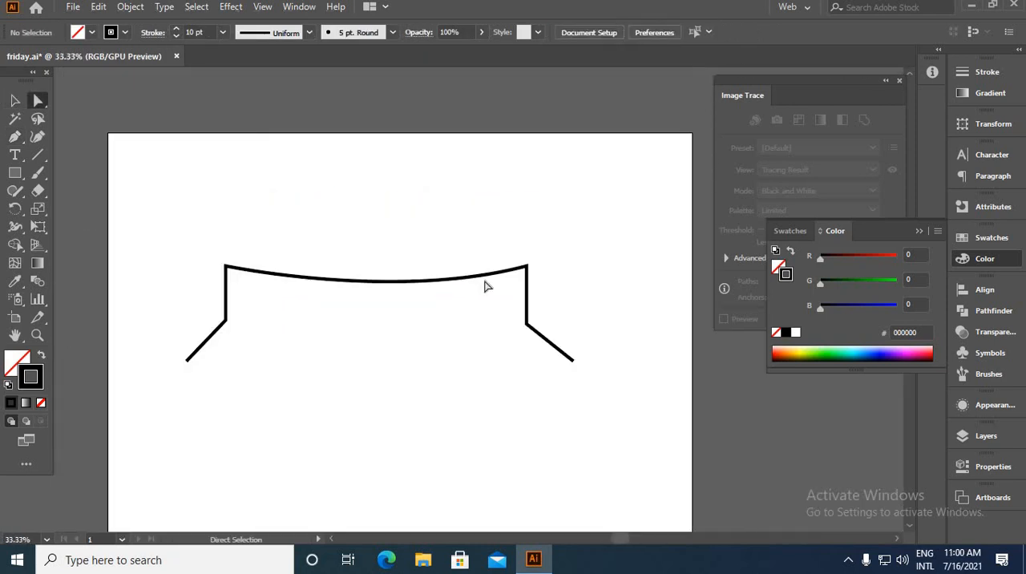
click(525, 267)
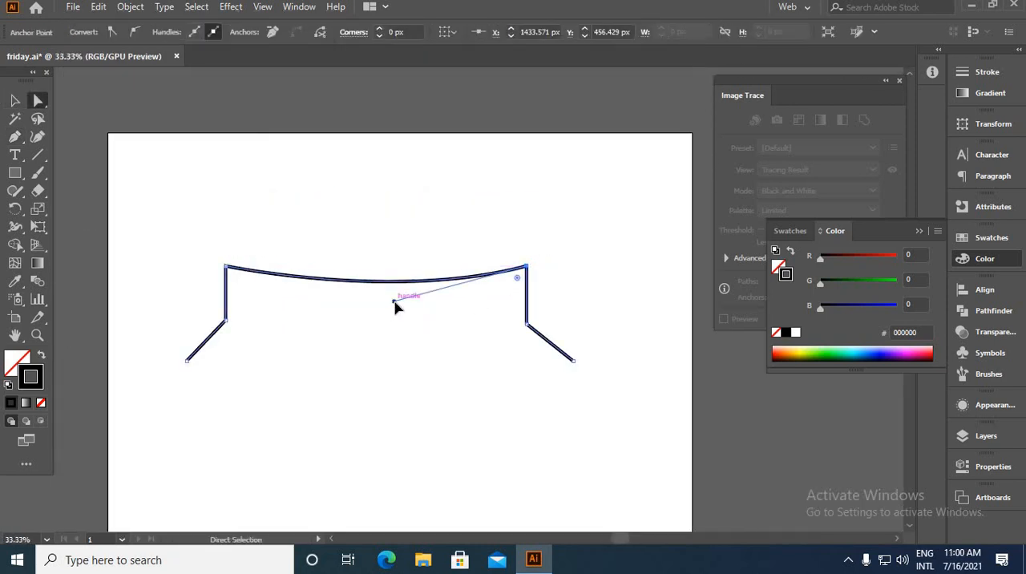
drag(395, 302, 376, 319)
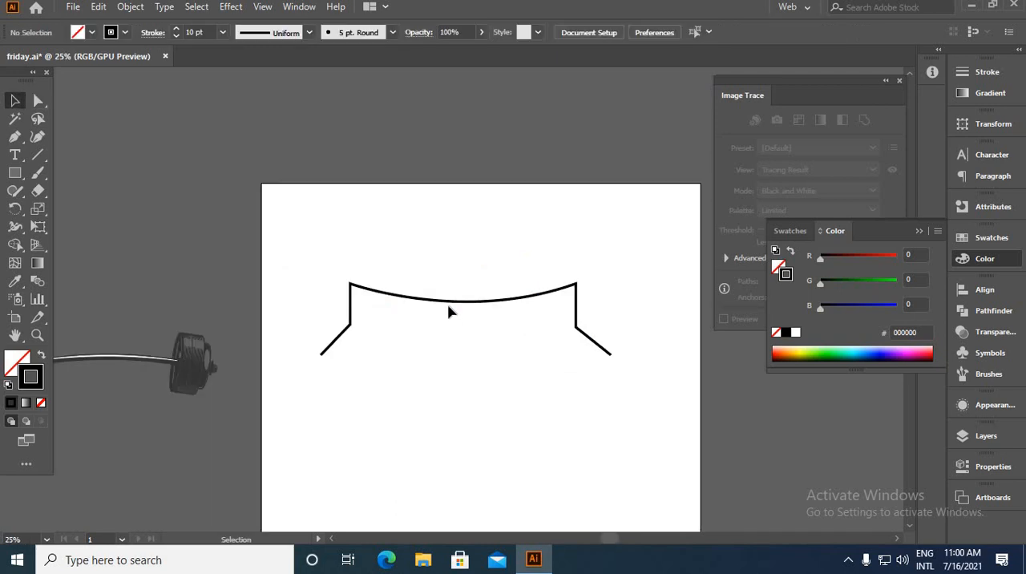
Expand the fill and stroke of the half-banner path into a filled shape
click(450, 309)
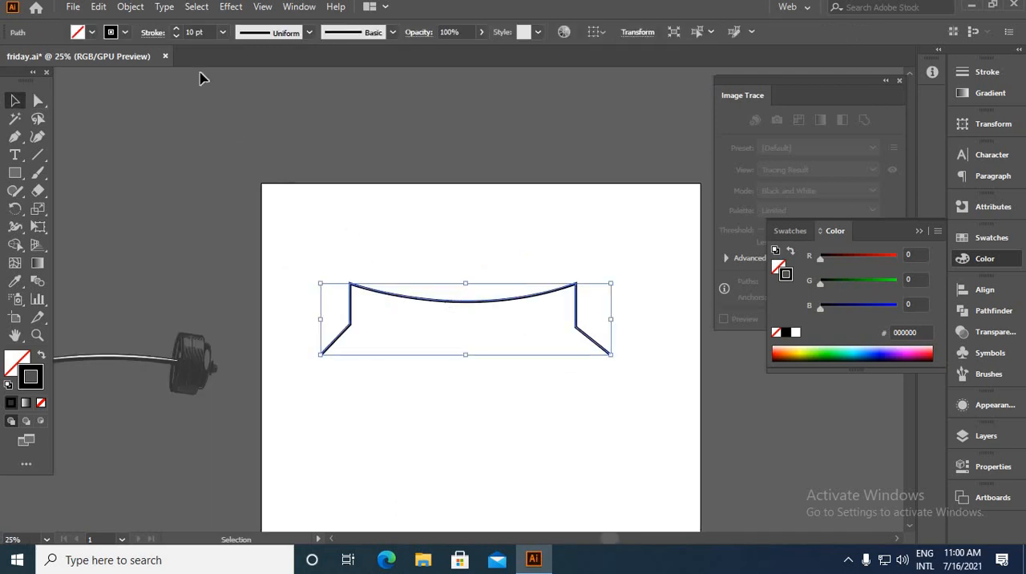
click(130, 7)
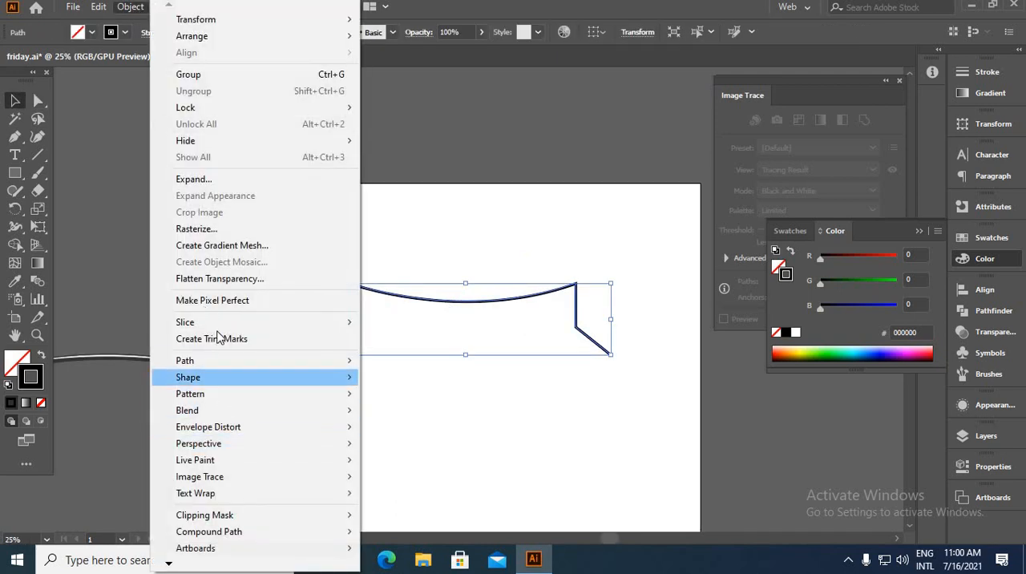
click(200, 178)
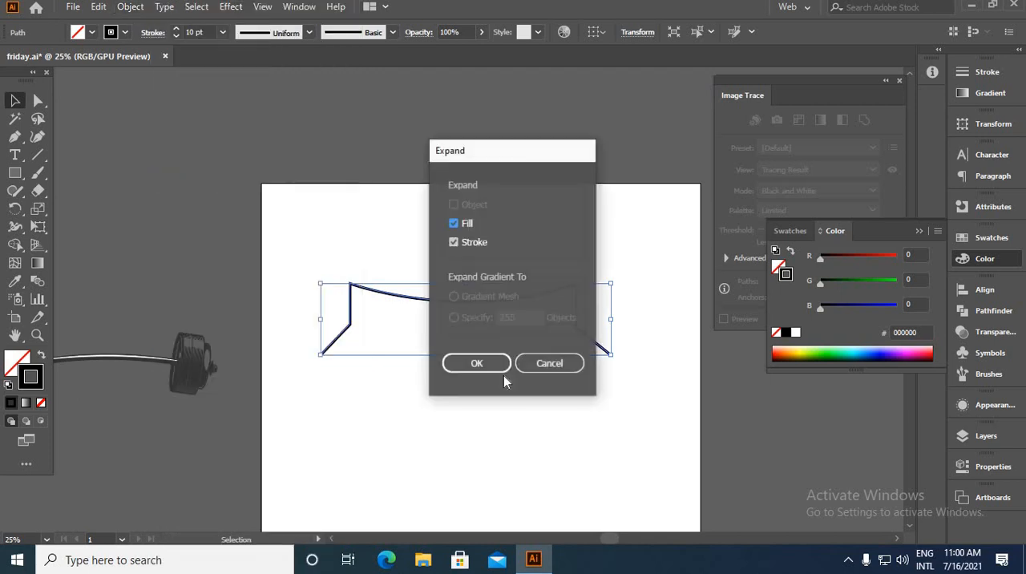
click(476, 365)
click(513, 403)
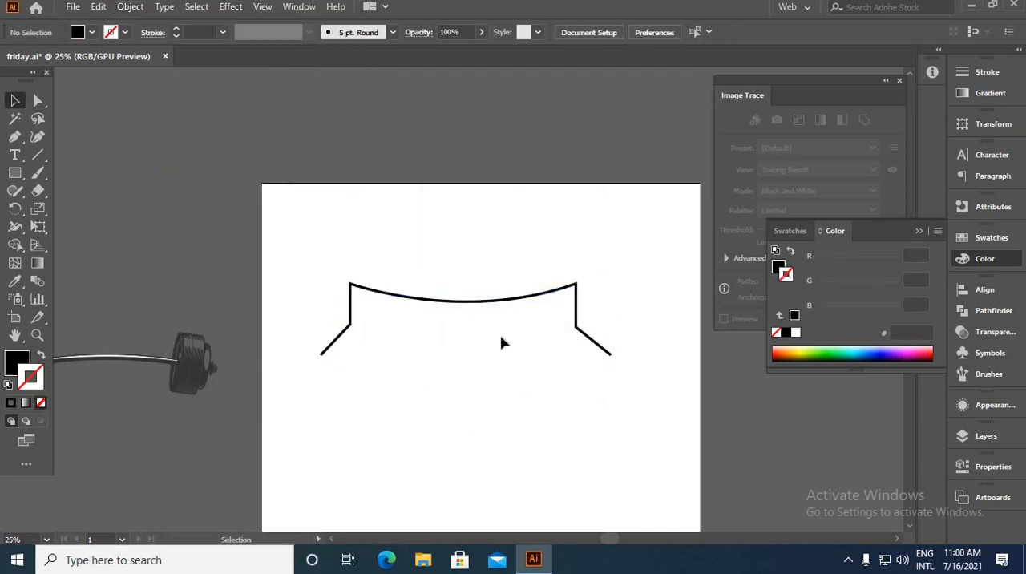
Create a copy of the expanded half-banner reflected across the horizontal axis
scroll(501, 343, up, 2)
right_click(412, 267)
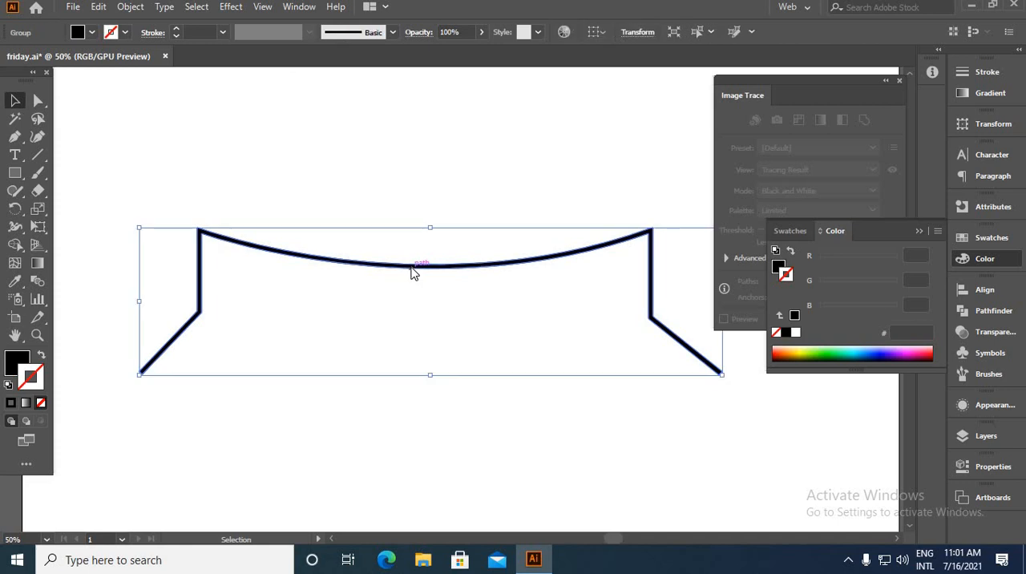
mouse_move(472, 439)
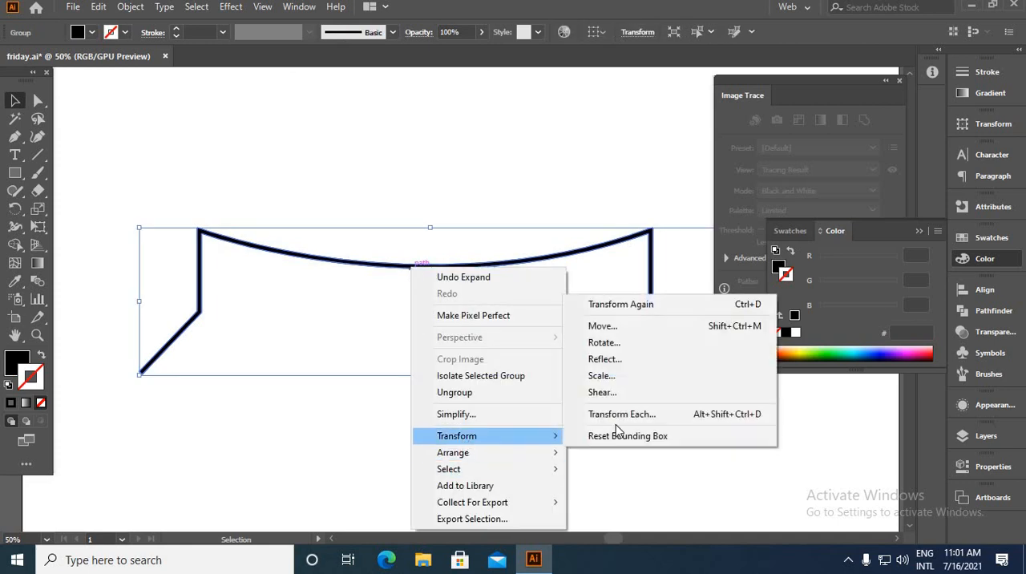
click(622, 360)
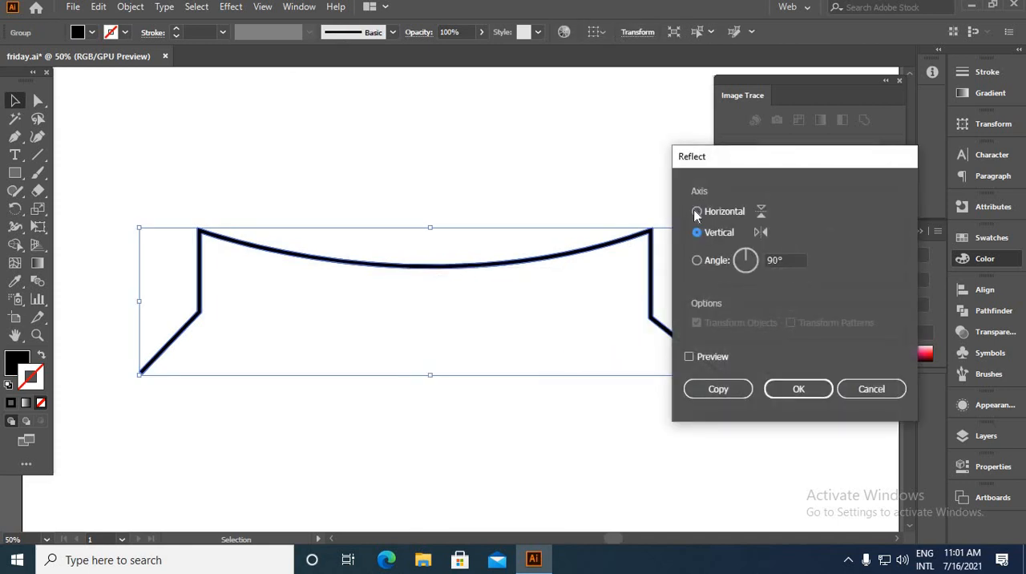
click(697, 212)
click(689, 358)
click(718, 393)
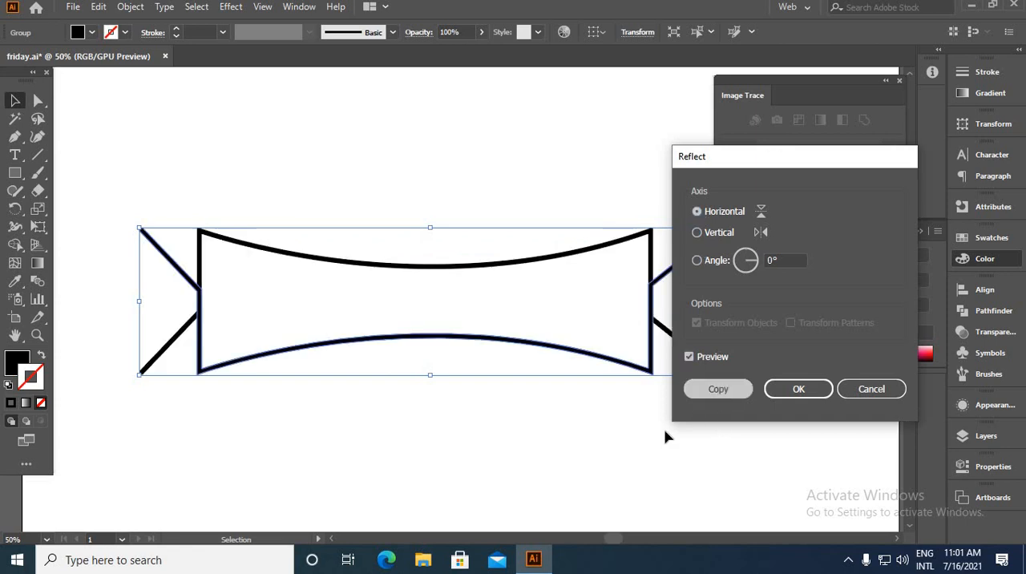
click(591, 480)
Move the reflected copy straight down below the original so the slanted ends of both halves cross at their tips
drag(470, 345, 470, 485)
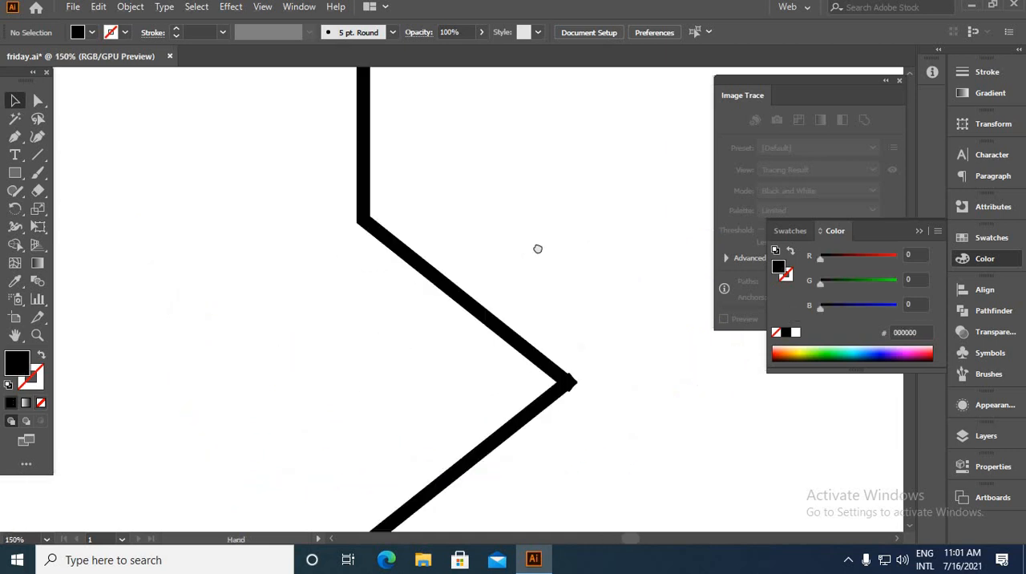
drag(537, 249, 730, 101)
scroll(540, 306, down, 3)
scroll(377, 388, down, 1)
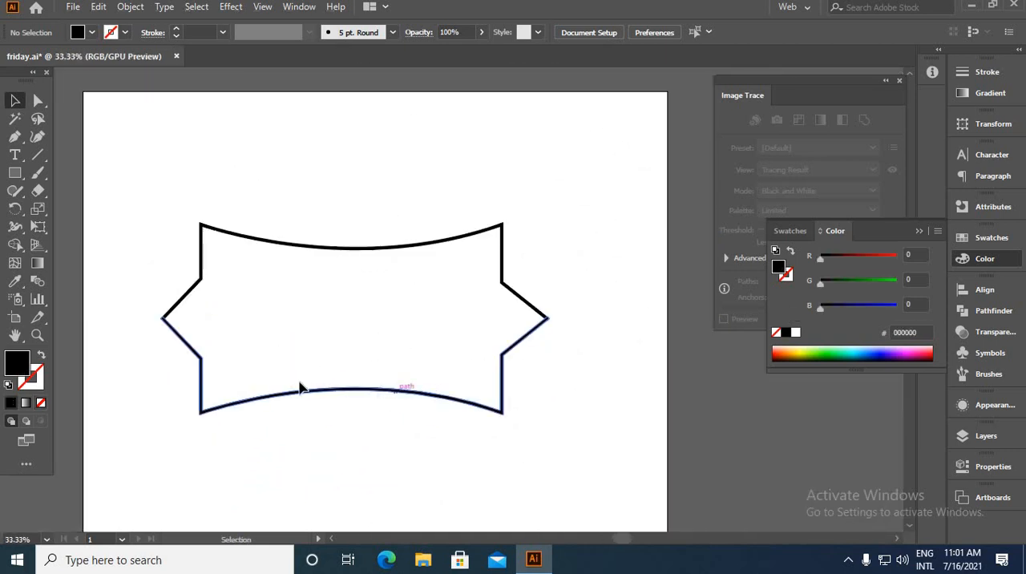
click(346, 400)
Trim the overhanging line ends where the two banner halves cross on both sides with the Shape Builder tool
drag(115, 254, 766, 447)
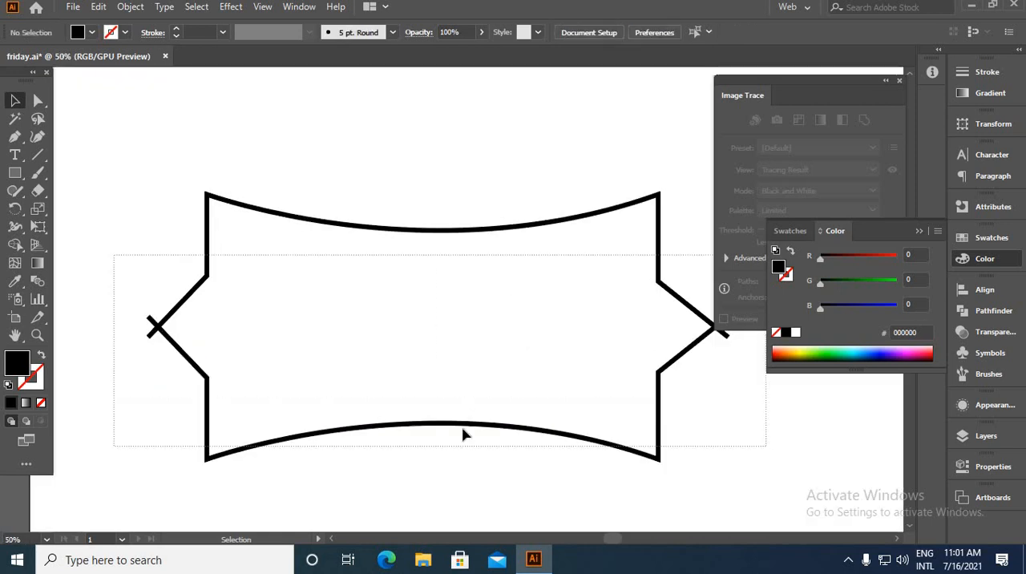
click(15, 245)
scroll(132, 331, up, 4)
alt+click(228, 343)
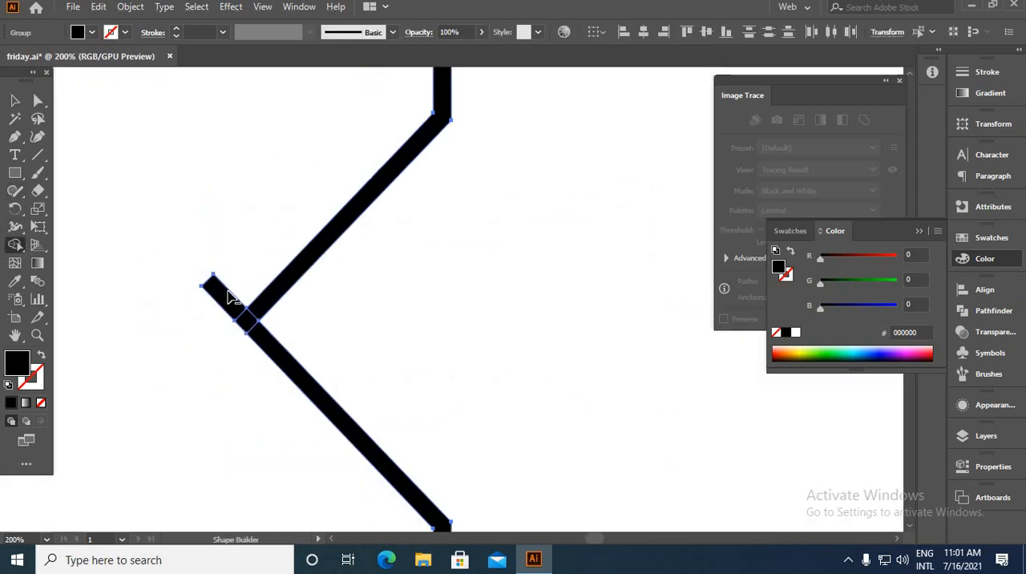
alt+click(227, 294)
scroll(172, 300, down, 5)
scroll(579, 301, up, 3)
scroll(578, 301, up, 1)
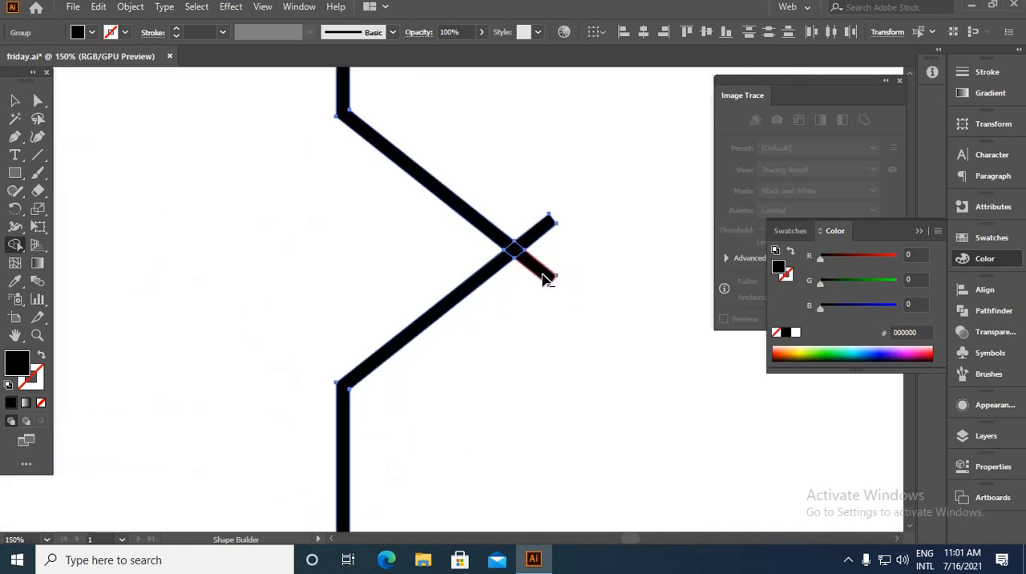
alt+click(542, 274)
scroll(558, 256, down, 2)
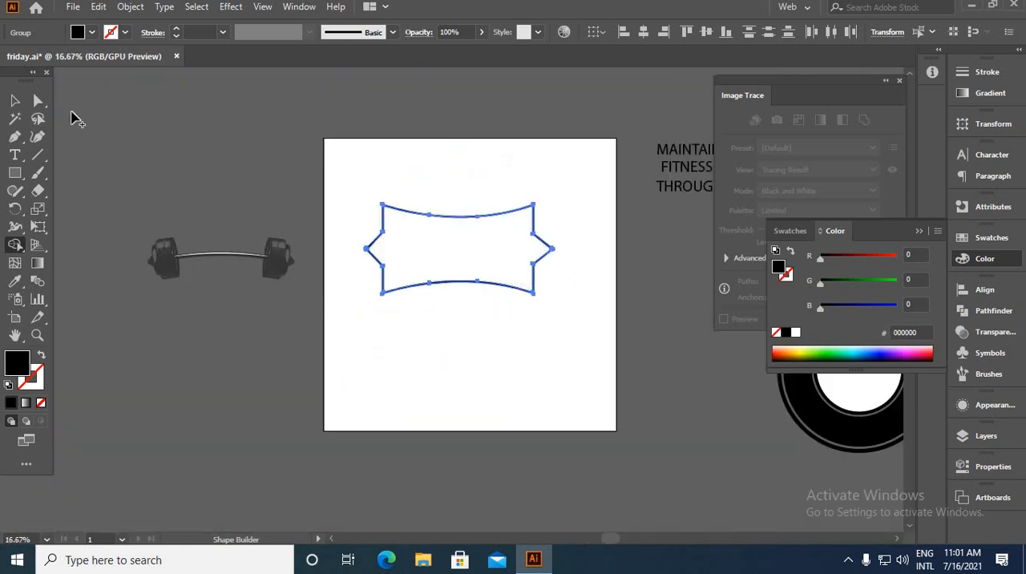
Merge the upper and lower banner halves into a single shape with Pathfinder
click(15, 100)
click(410, 196)
scroll(409, 192, up, 2)
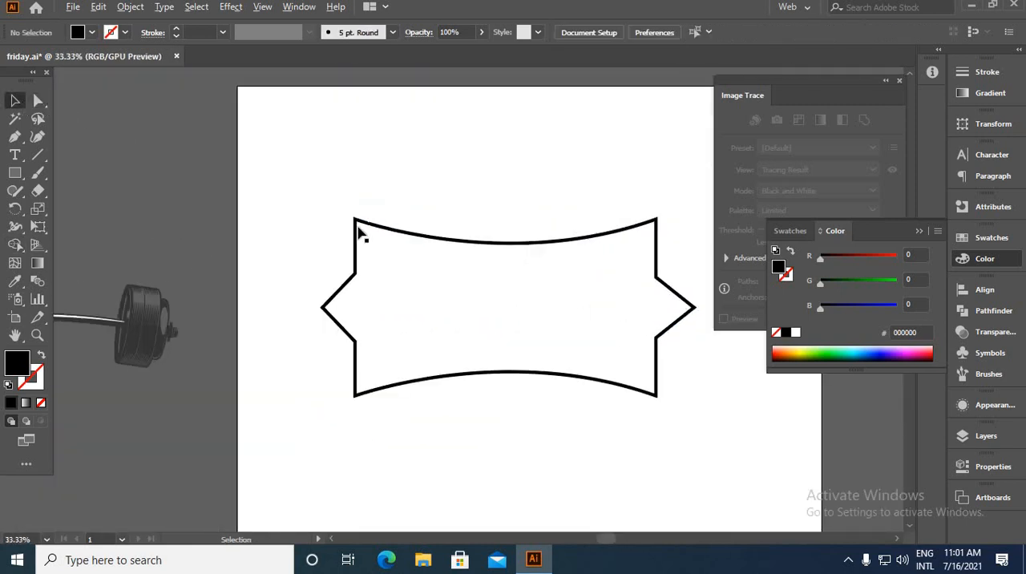
drag(437, 229, 385, 206)
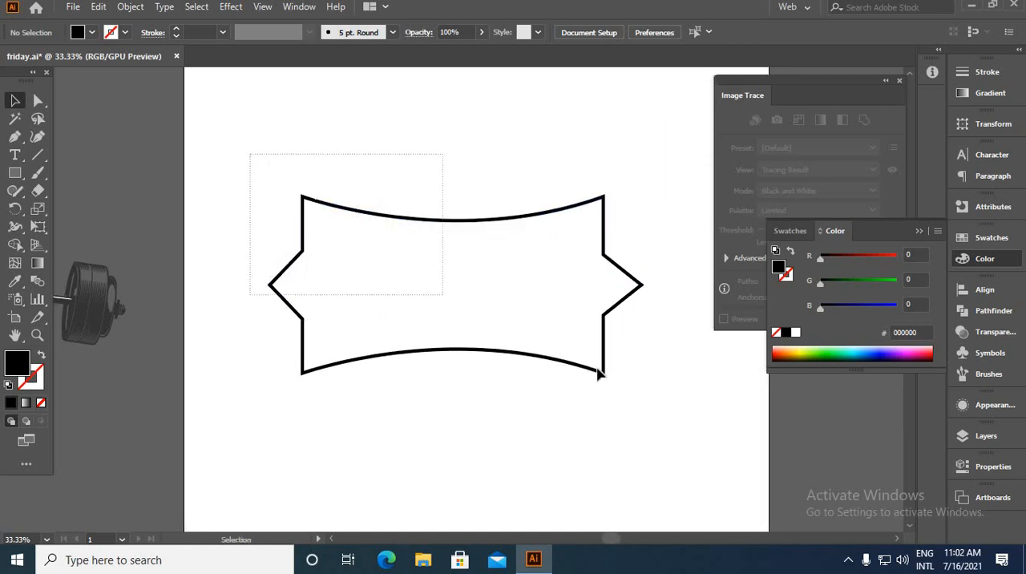
drag(600, 373, 717, 408)
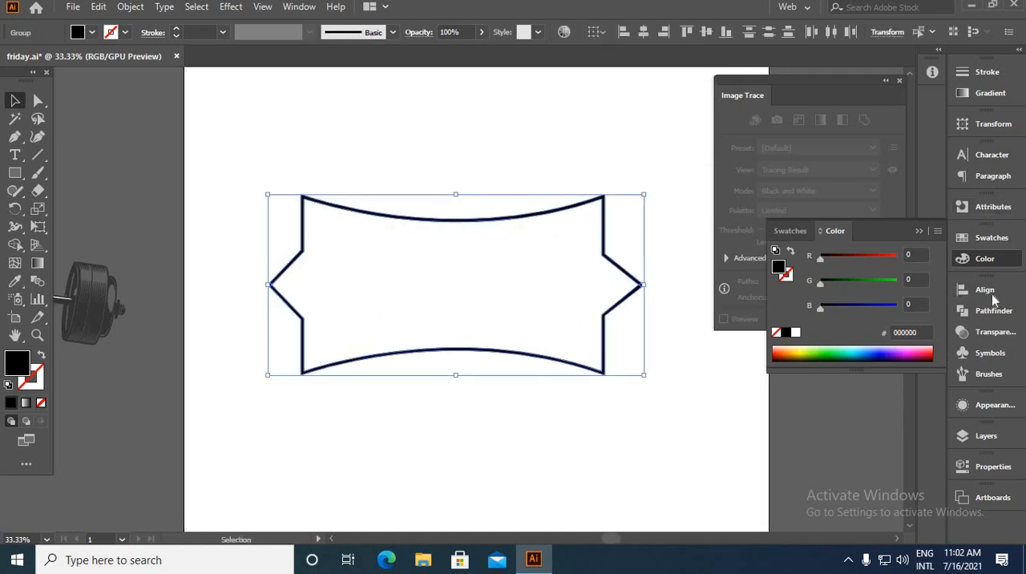
click(955, 311)
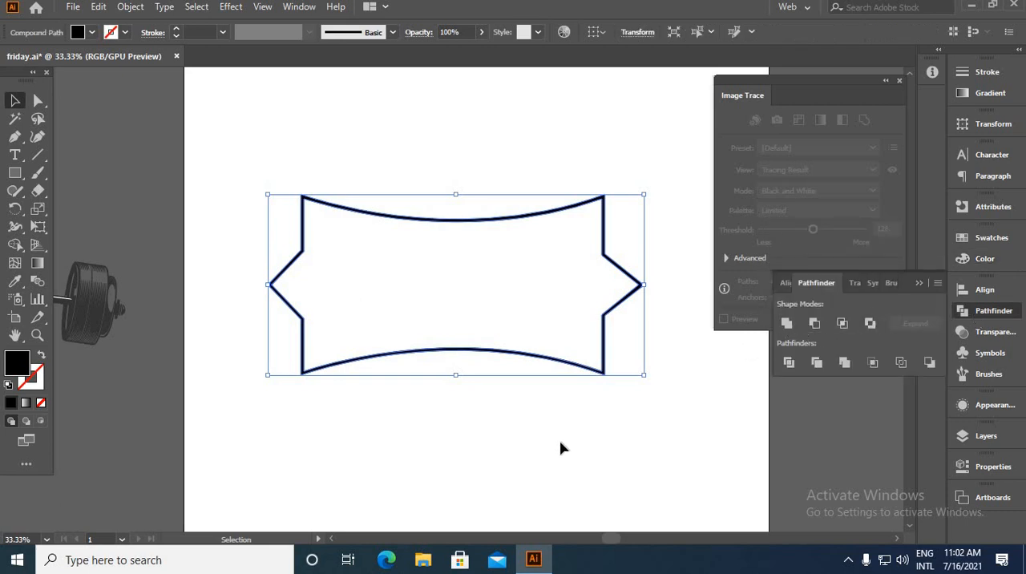
Squash the merged banner outline vertically to about two thirds of its height, keeping its width and lower edge
click(434, 250)
drag(282, 143, 616, 464)
drag(456, 195, 460, 259)
click(657, 427)
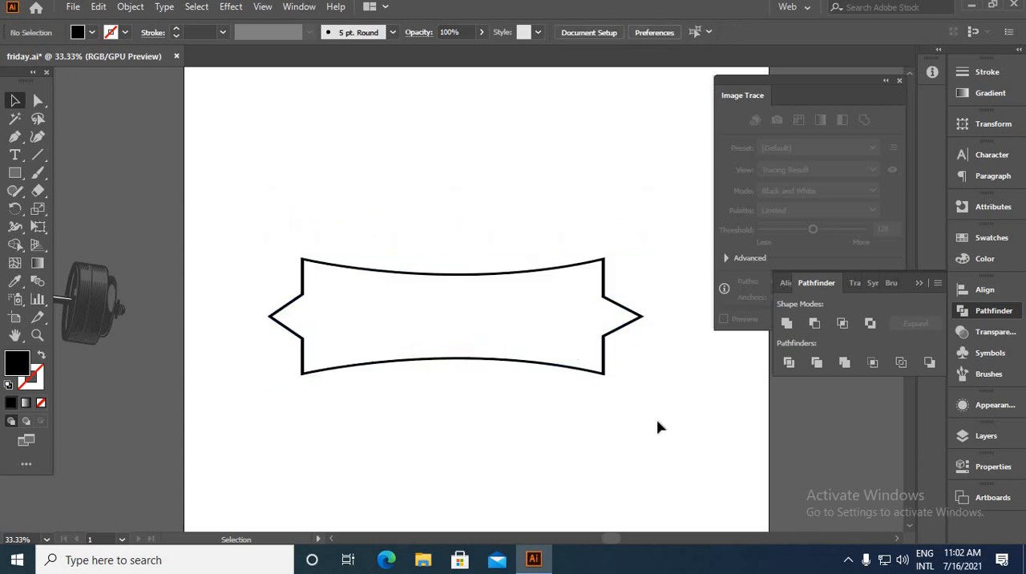
Draw a rectangle covering the whole banner with a margin on every side and fill it with the pink swatch
scroll(419, 365, up, 1)
scroll(193, 296, down, 2)
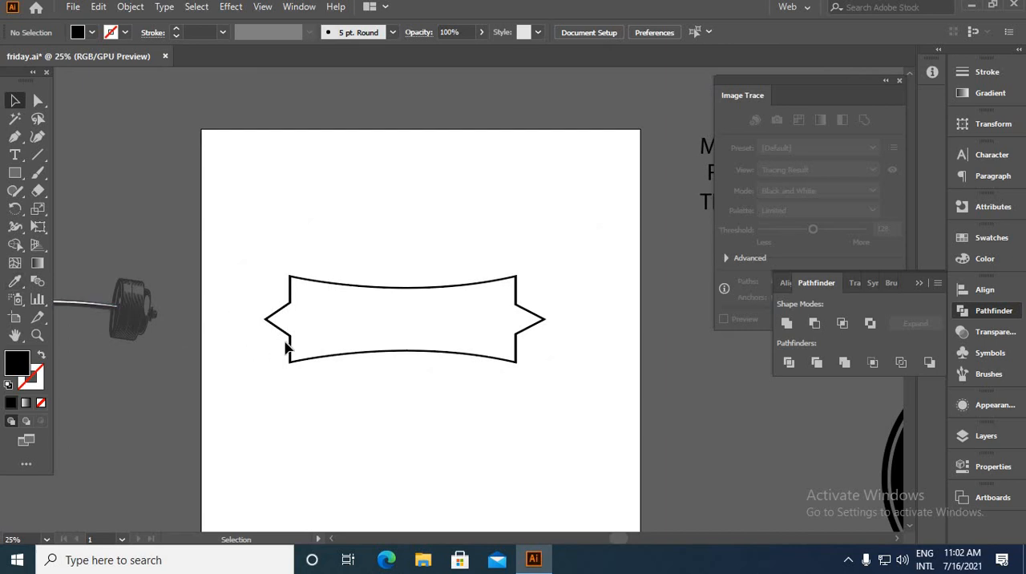
key(m)
drag(229, 229, 611, 418)
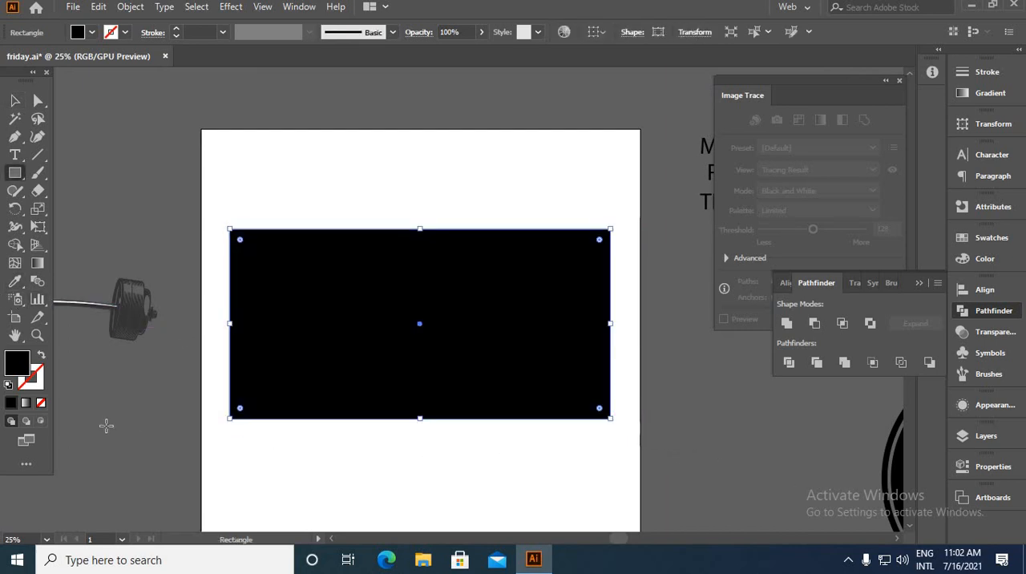
click(14, 100)
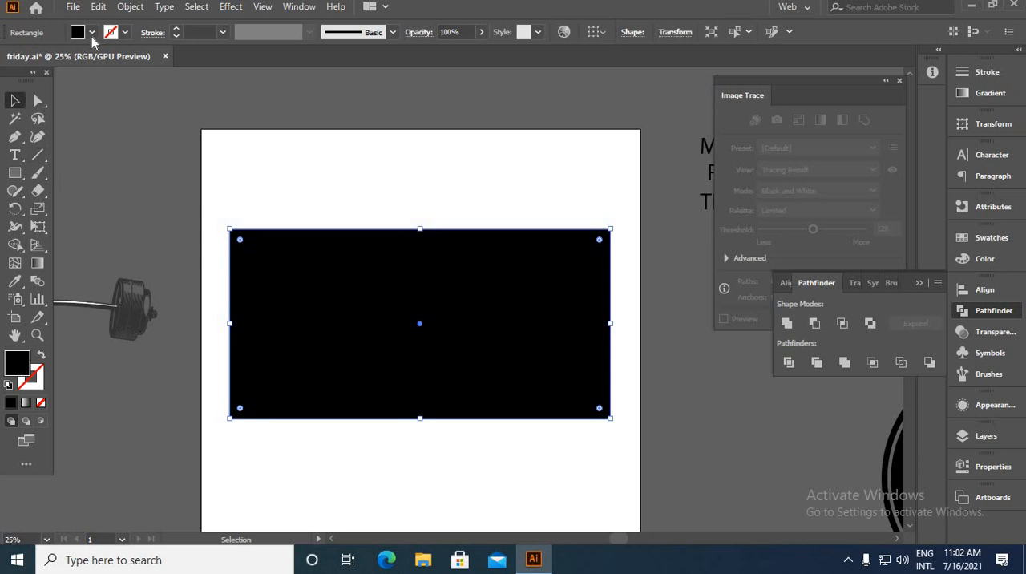
click(91, 32)
click(100, 62)
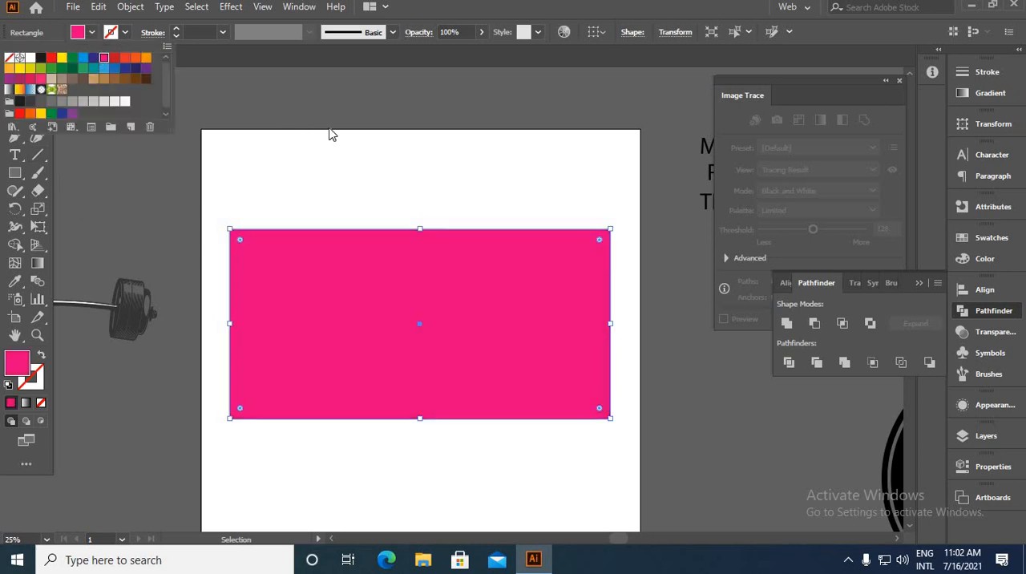
Send the pink rectangle to the back so it sits behind the banner outline
right_click(331, 309)
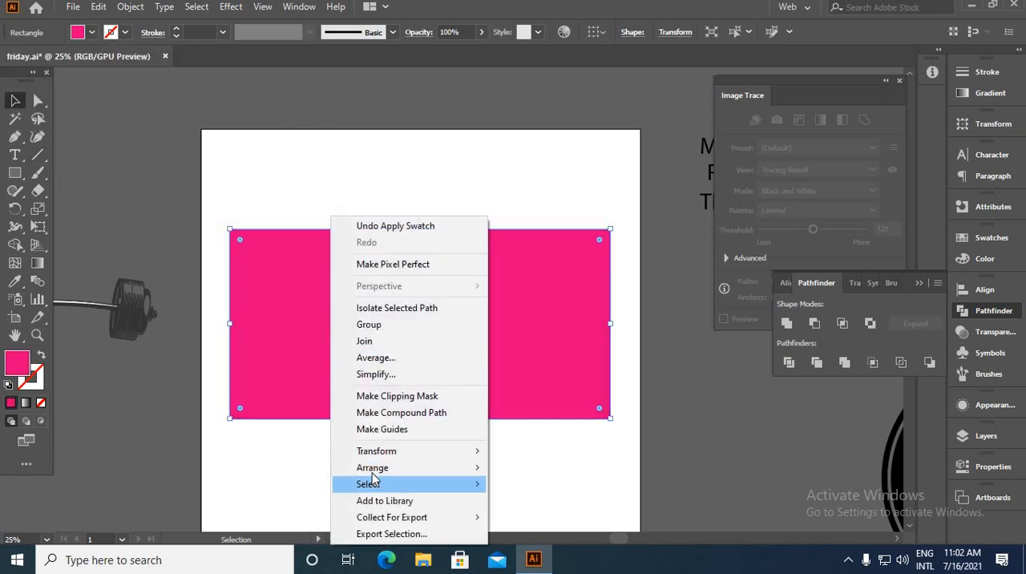
mouse_move(372, 467)
click(544, 517)
click(313, 199)
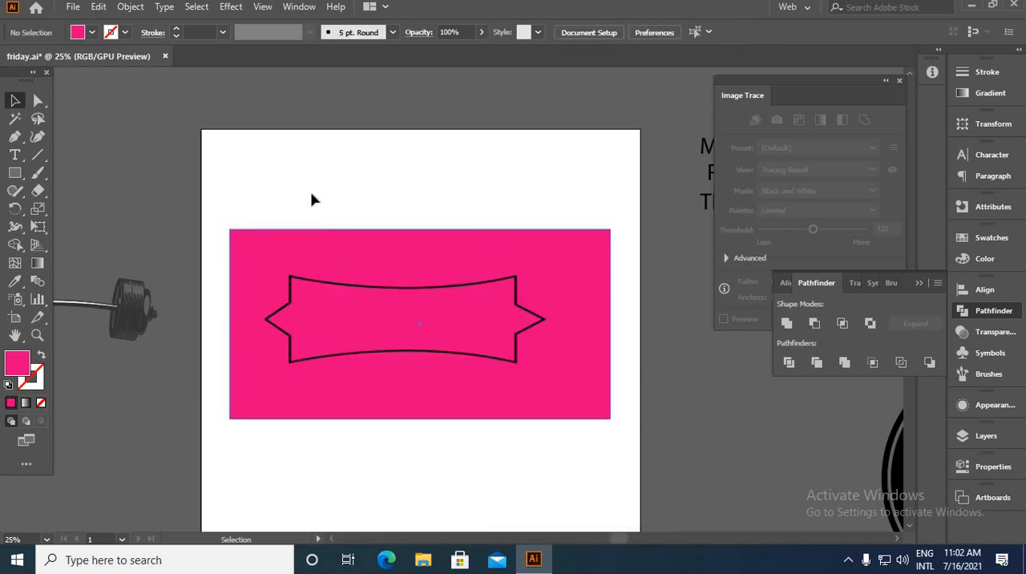
Remove the part of the pink rectangle outside the banner outline with the Shape Builder tool
drag(590, 474, 592, 473)
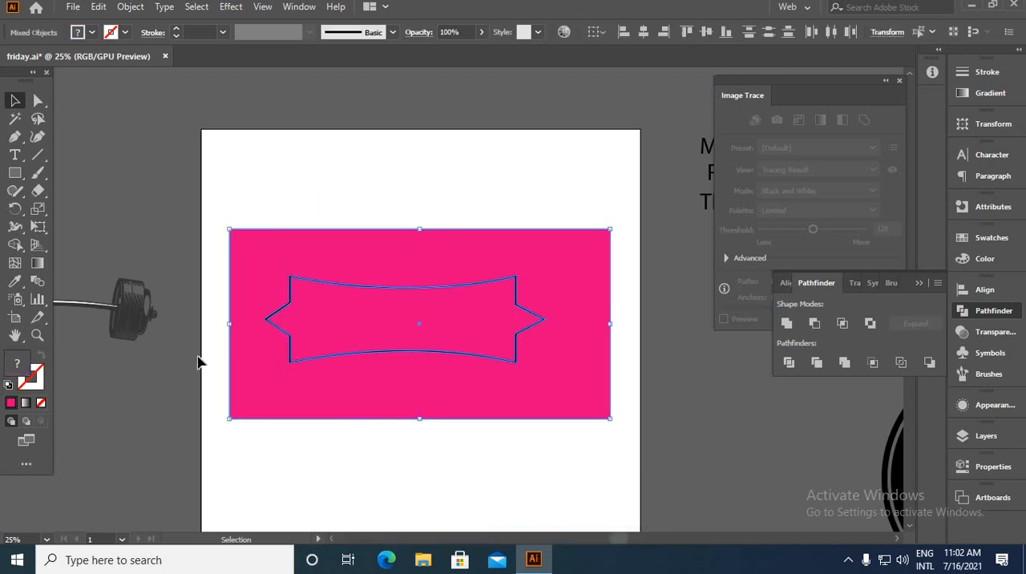
key(shift+m)
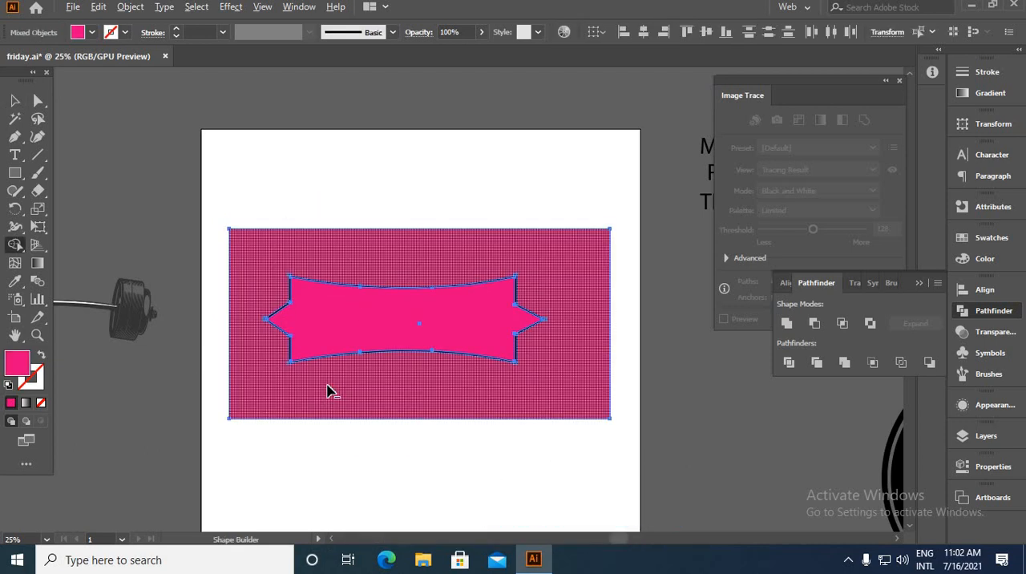
alt+click(328, 390)
click(15, 100)
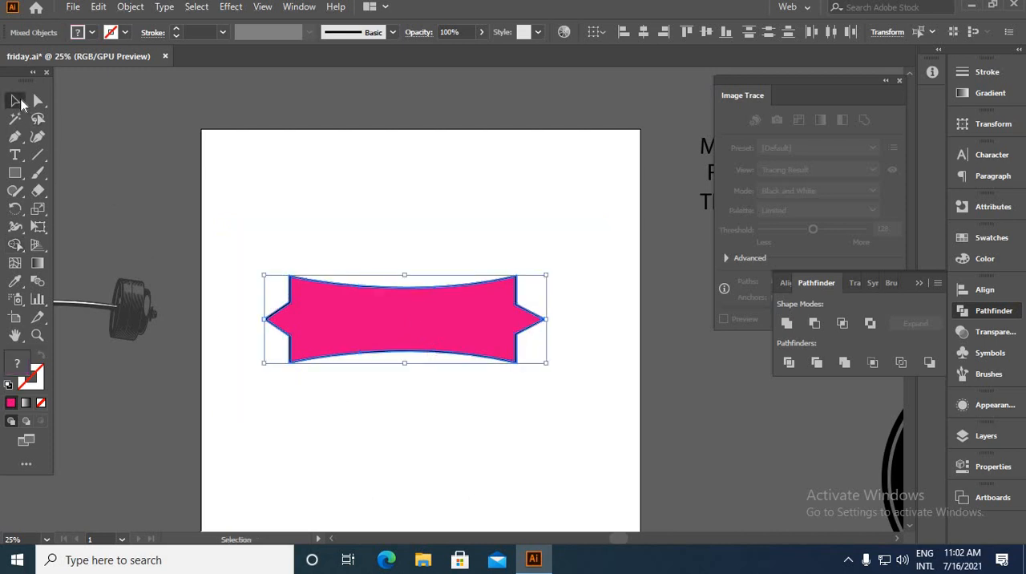
click(524, 367)
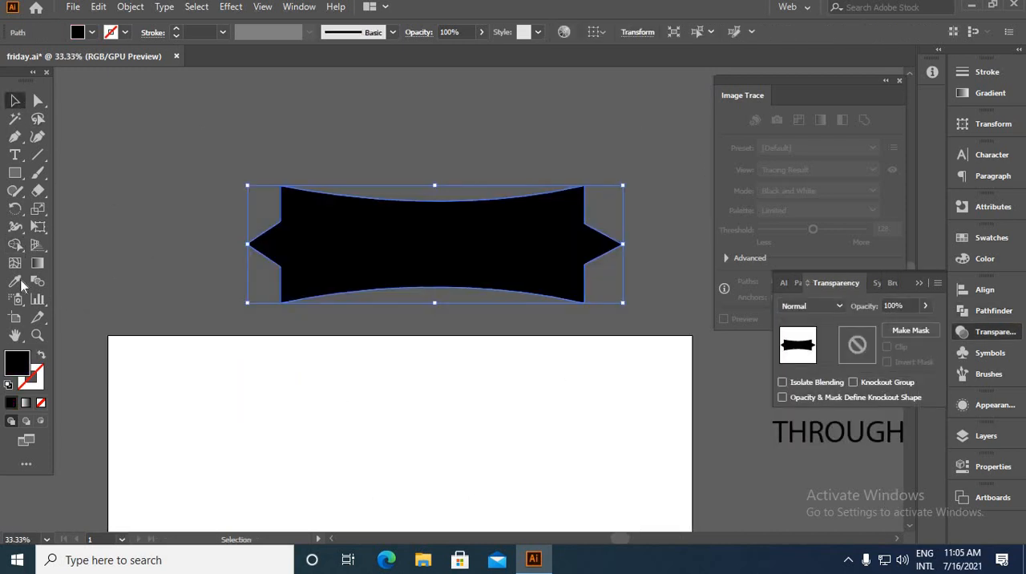
Fill the selected banner shape with white sampled from the artboard using the Eyedropper tool
click(15, 281)
click(222, 399)
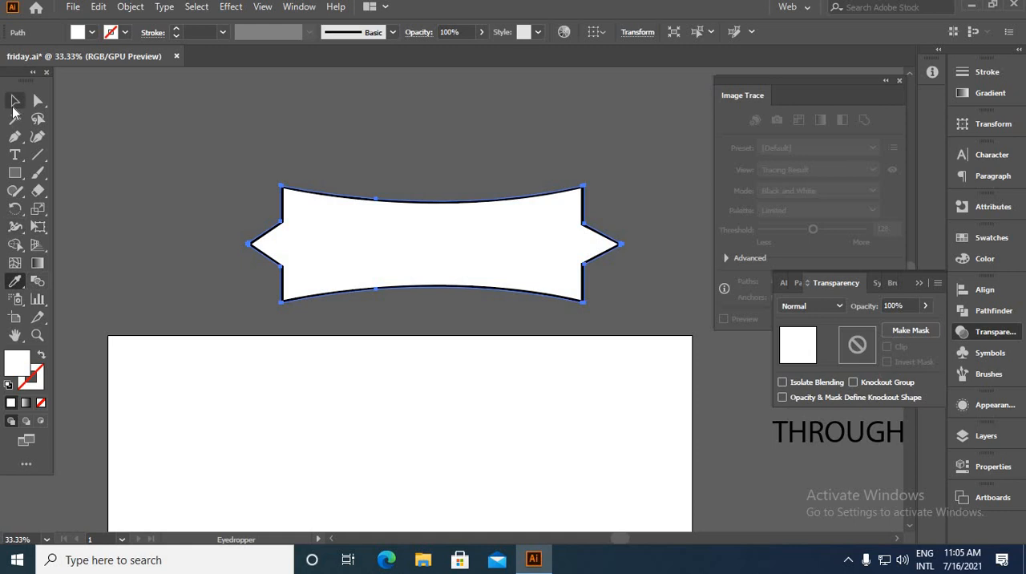
click(15, 100)
click(169, 139)
Offset the white banner shape's path by -30 px with mitered joins to make a smaller inner copy
scroll(446, 273, up, 2)
click(360, 224)
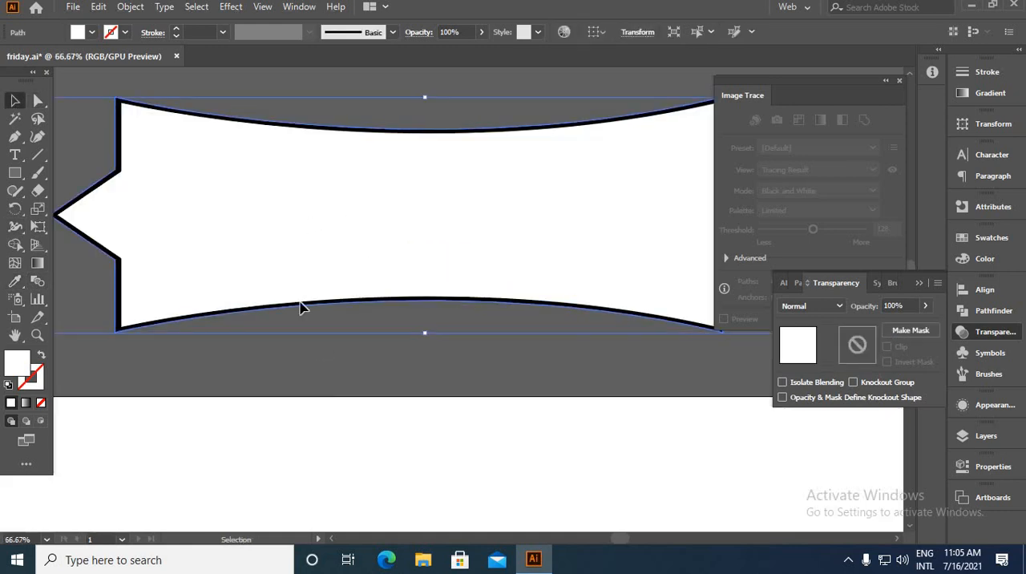
click(302, 337)
click(310, 242)
click(130, 6)
mouse_move(194, 360)
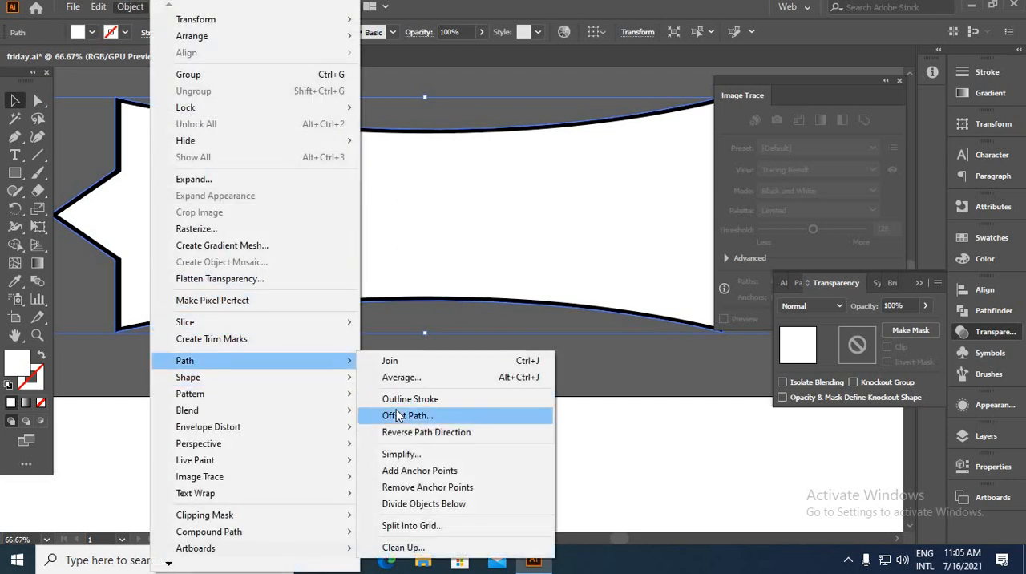
click(407, 415)
click(685, 417)
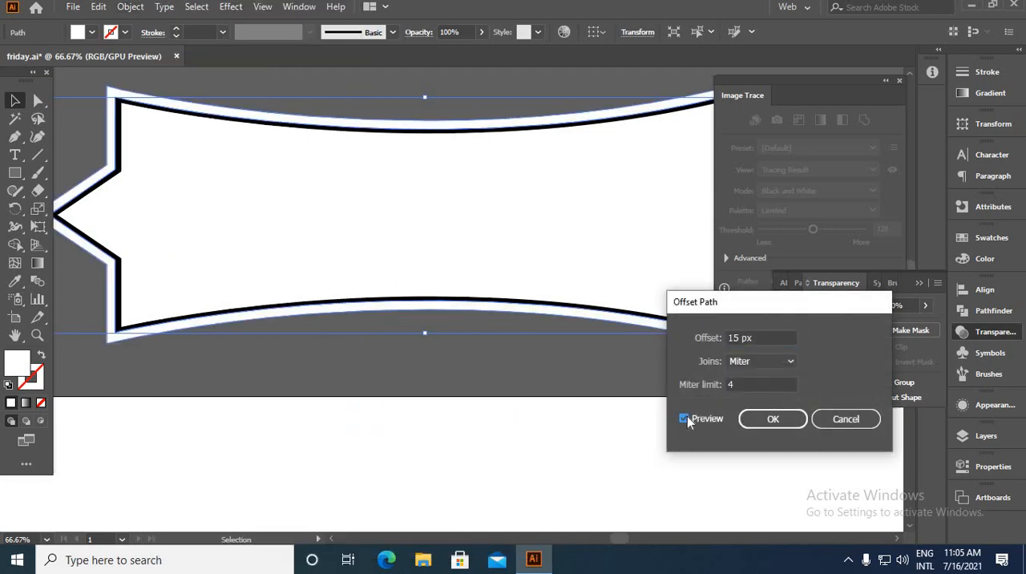
double_click(734, 337)
text(-10)
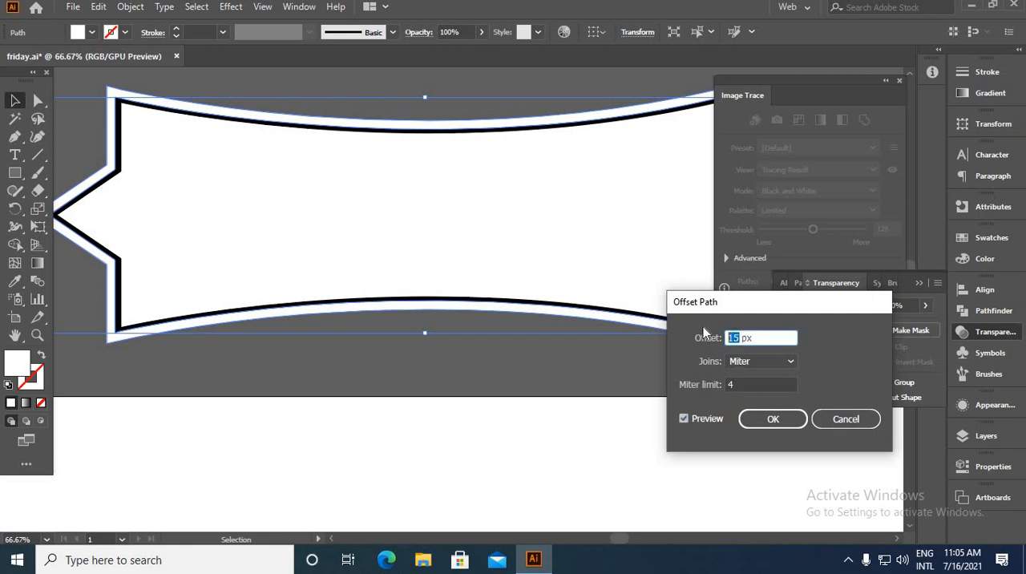
key(Down)
key(Down)
key(Down)
key(Down)
key(Down)
key(Down)
key(Down)
key(Down)
key(Down)
key(Down)
key(Down)
key(Down)
key(Down)
key(Down)
key(Down)
key(Down)
key(Down)
key(Down)
key(Down)
key(Down)
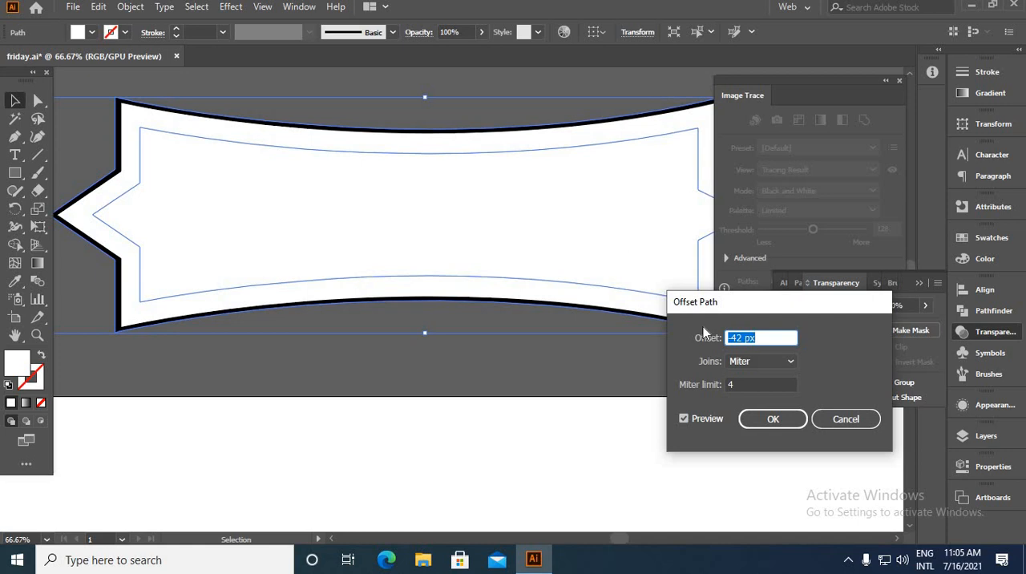
key(Up)
key(Up)
key(Up)
key(Up)
key(Up)
key(Up)
key(Up)
key(Up)
key(Up)
key(Up)
key(Up)
key(Up)
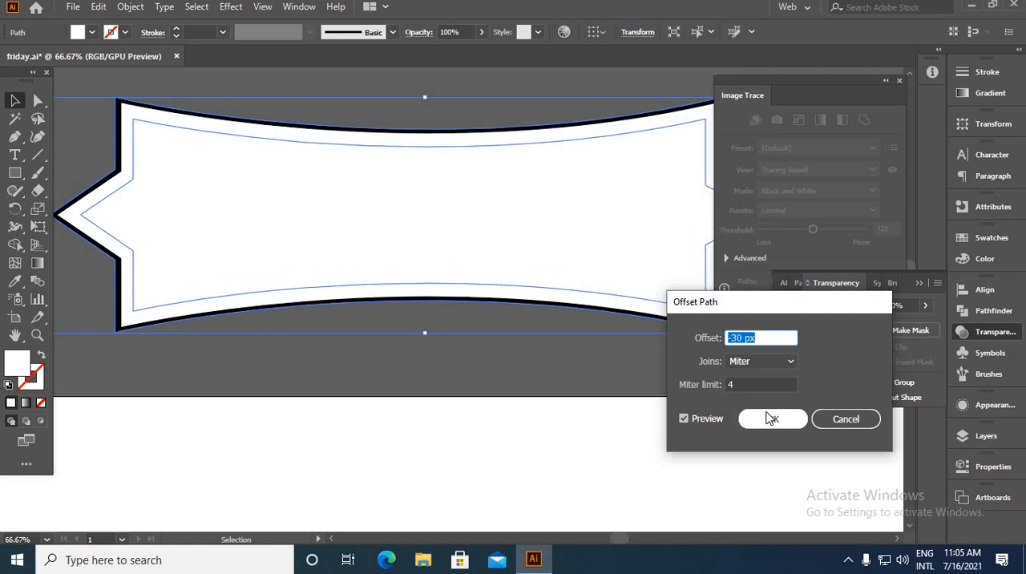
click(769, 418)
Fill the inner offset banner shape with black (000000)
double_click(17, 363)
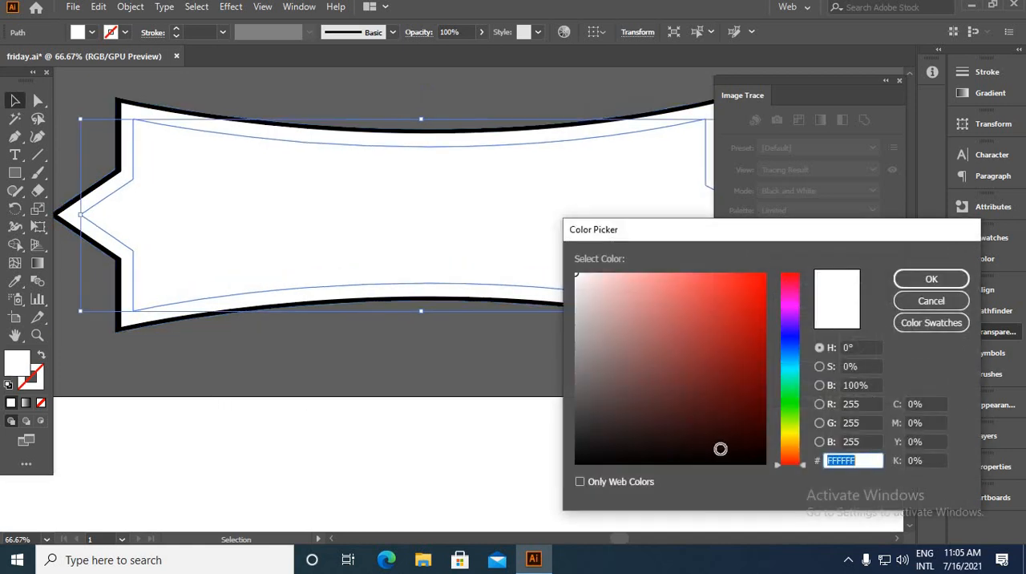
click(765, 463)
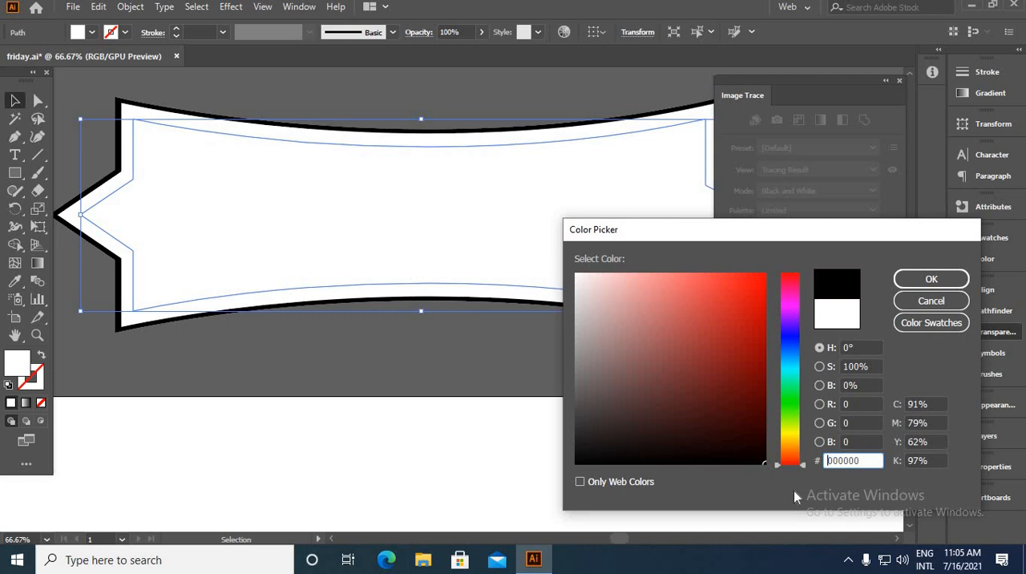
click(931, 280)
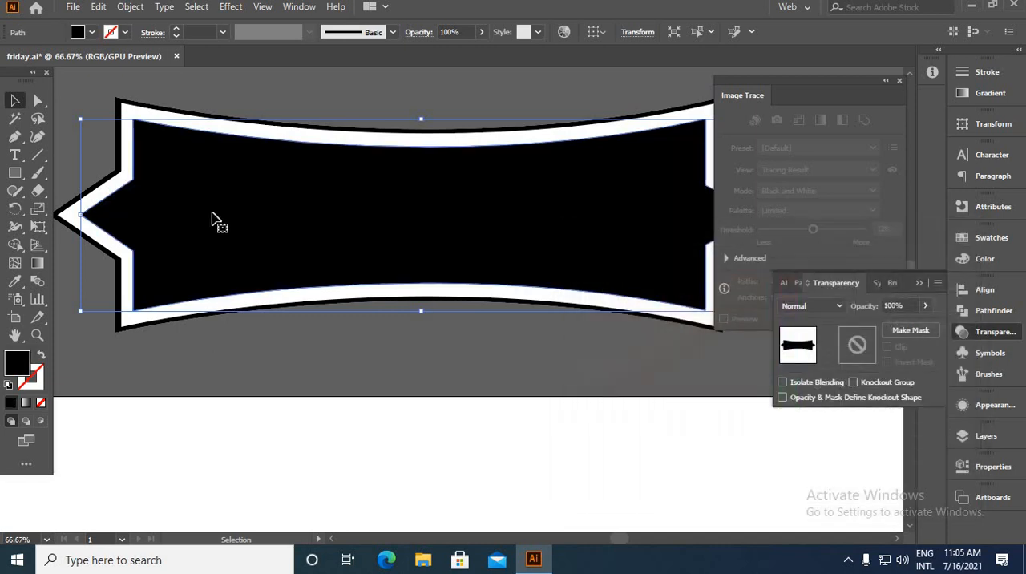
click(184, 98)
Group the concentric ring circles and move the group to the centre of the artboard
scroll(333, 290, down, 2)
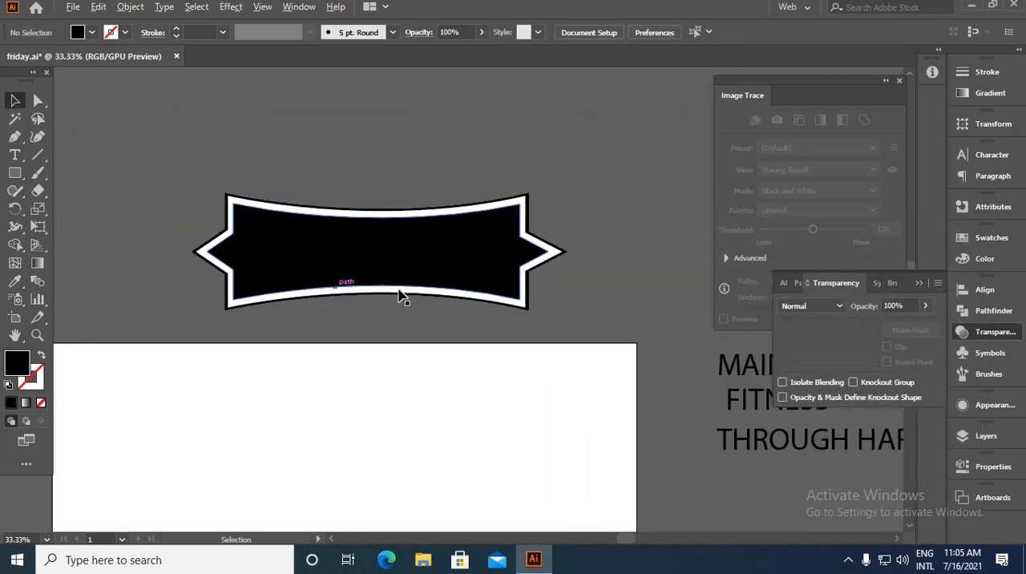
scroll(428, 310, down, 2)
drag(431, 253, 373, 119)
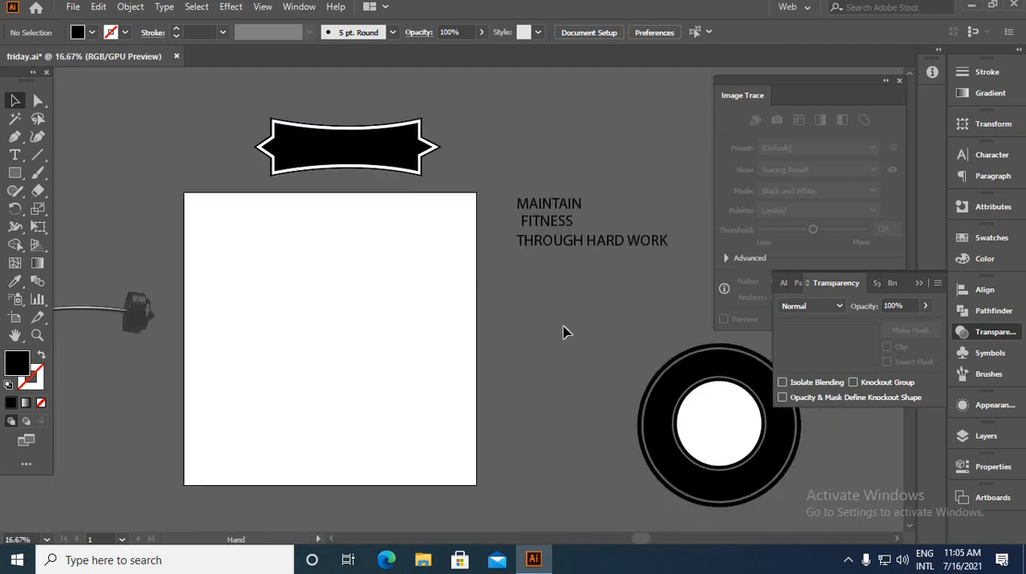
drag(833, 521, 833, 521)
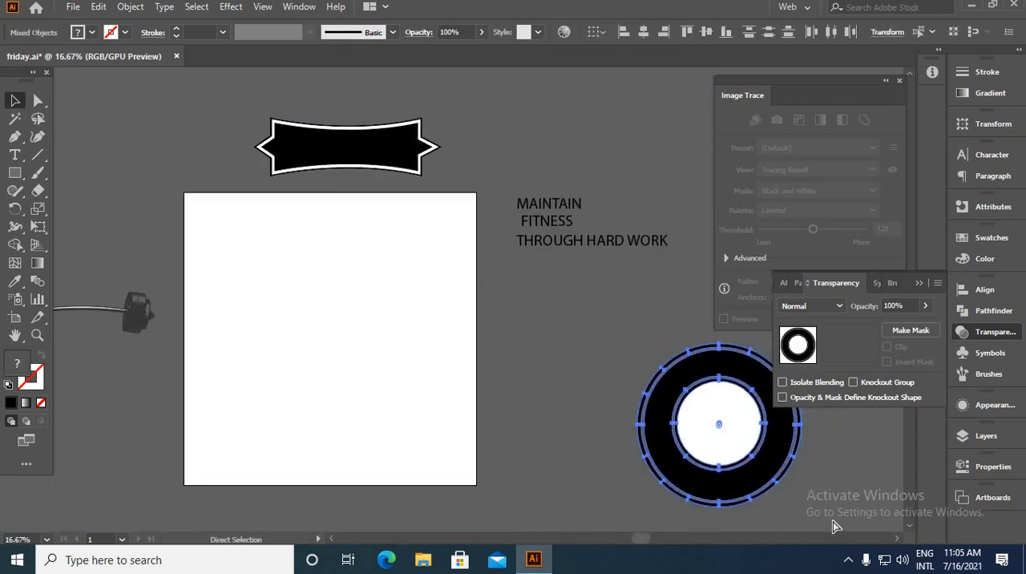
key(ctrl+g)
drag(694, 451, 384, 373)
Group the banner shapes and place the group across the middle of the rings
click(347, 110)
drag(510, 189, 503, 184)
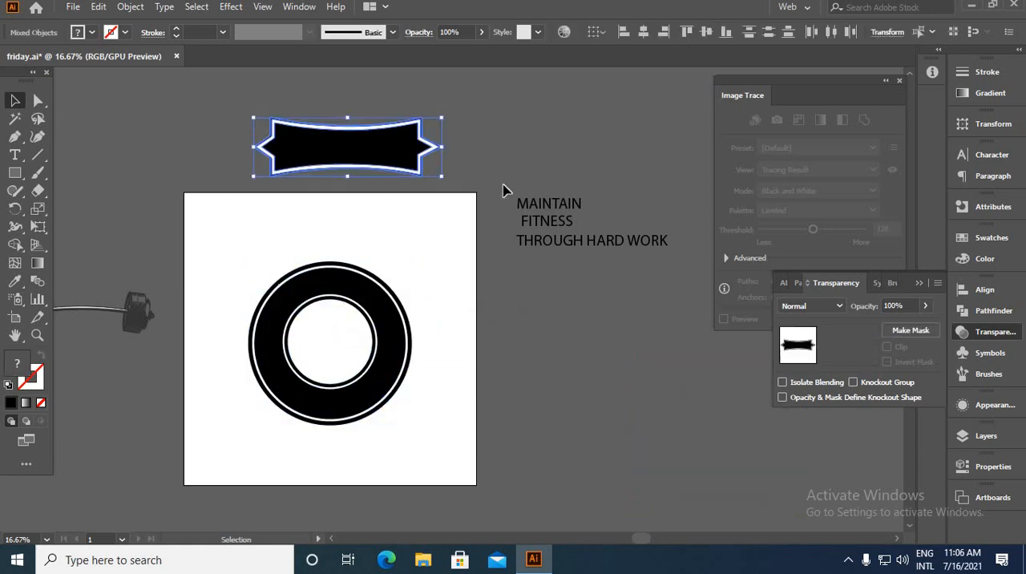
key(ctrl+g)
click(446, 124)
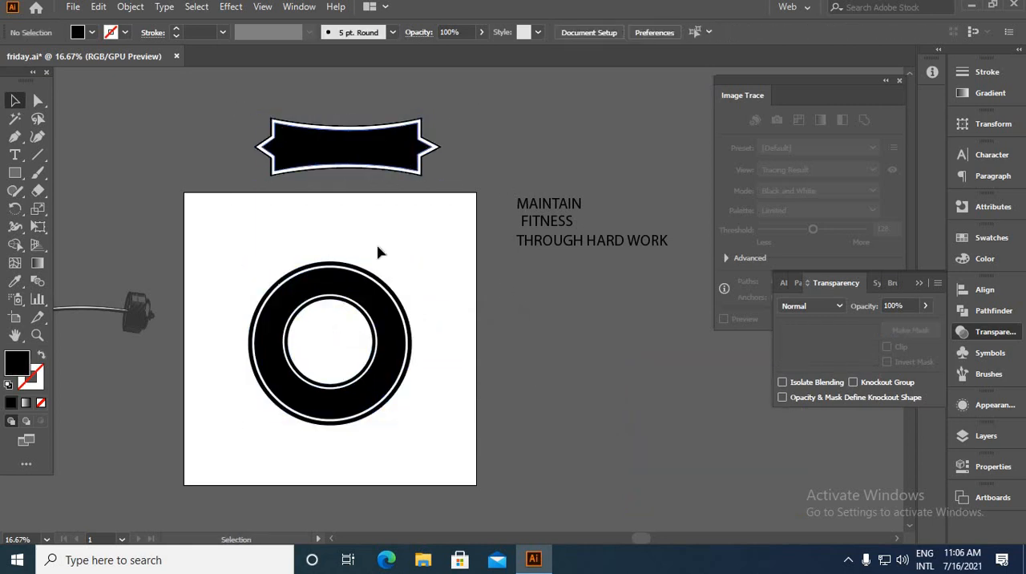
drag(418, 144, 395, 339)
click(460, 370)
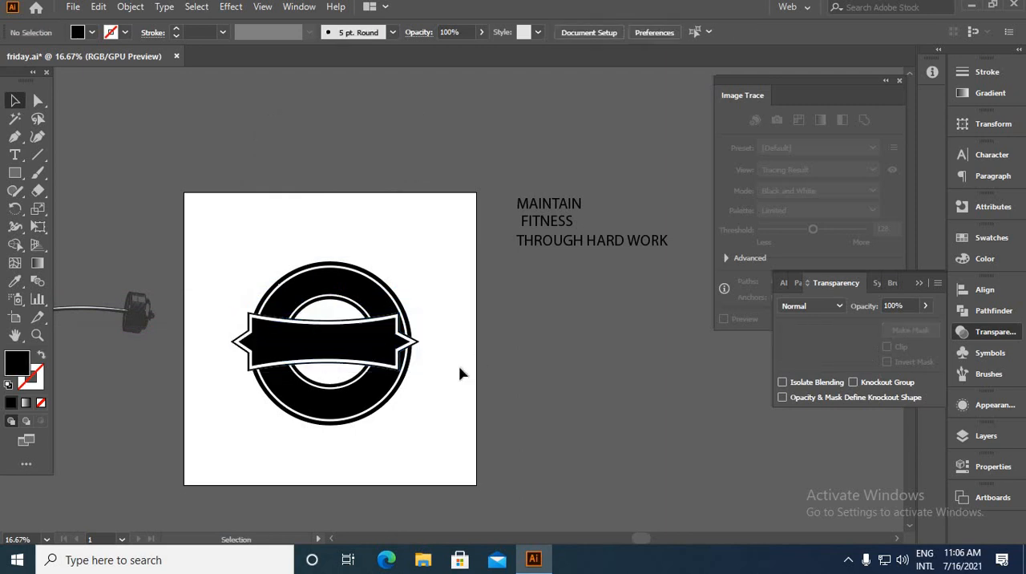
Scale the banner group proportionally from its centre to about 1.4 times its size, extending well past the rings
scroll(339, 361, up, 1)
click(339, 360)
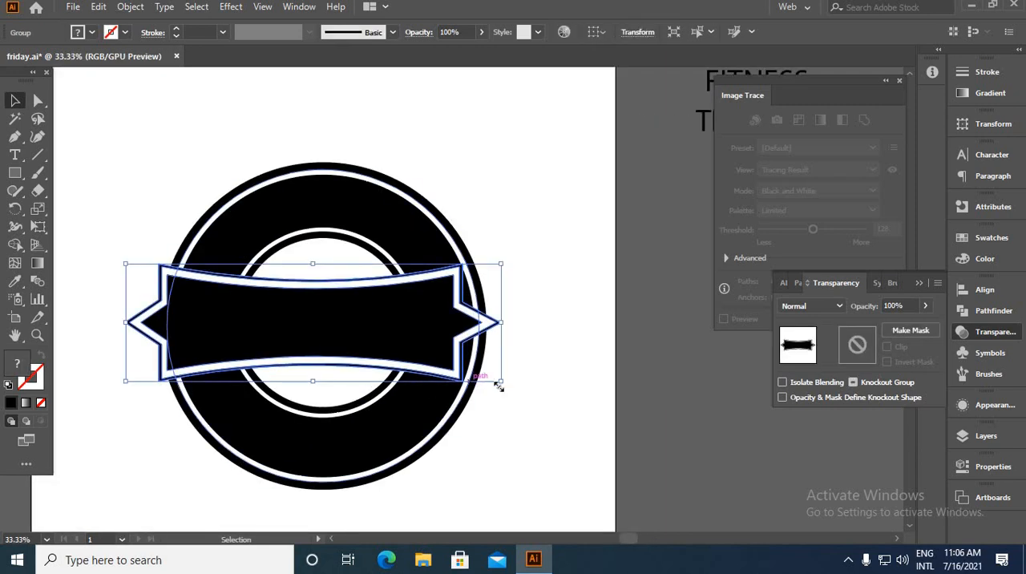
drag(500, 380, 589, 450)
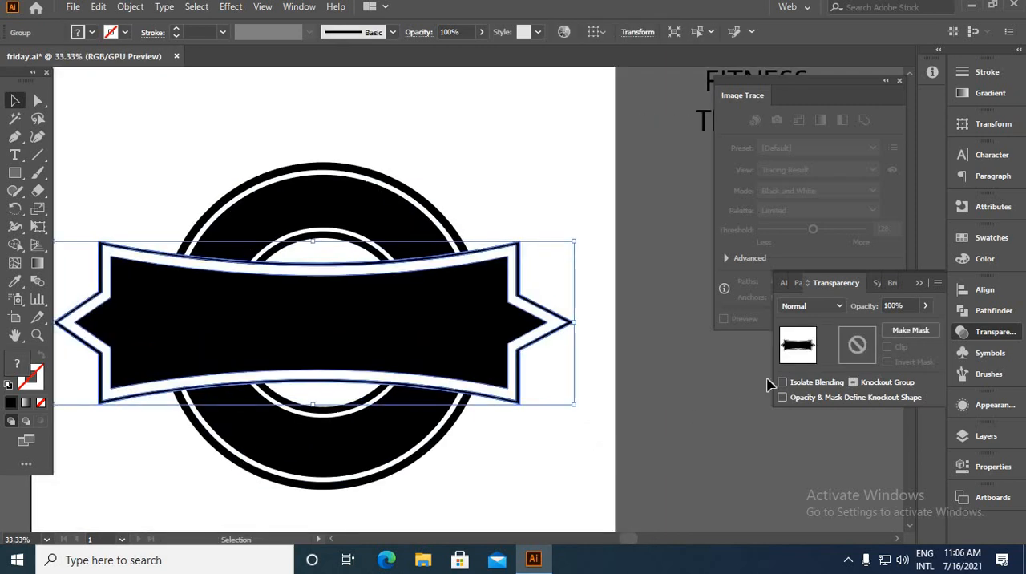
click(724, 373)
Align the banner group and the rings to each other by their horizontal centres
scroll(723, 373, down, 1)
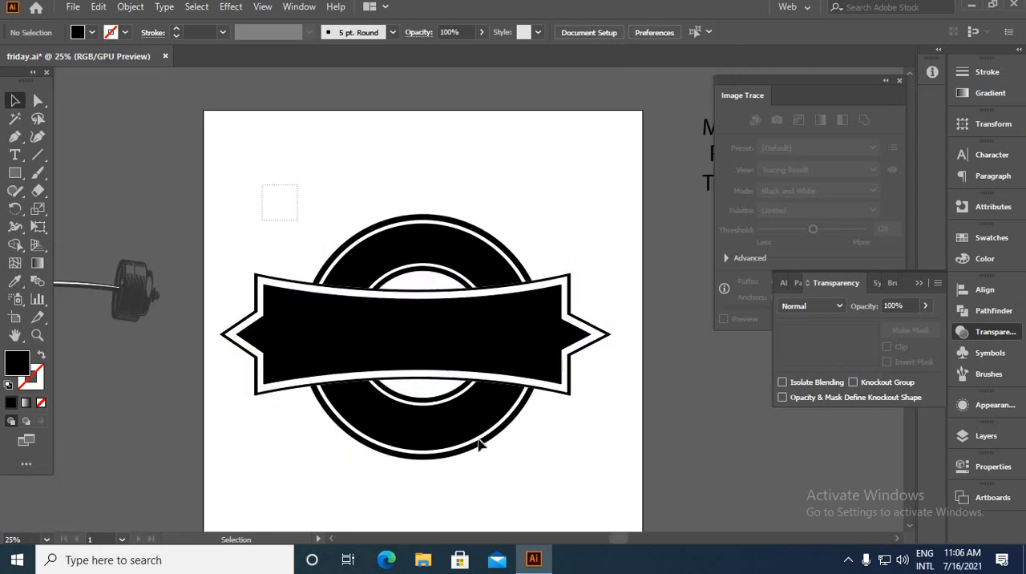
mouse_move(479, 445)
mouse_down()
mouse_move(492, 454)
mouse_move(483, 447)
mouse_up()
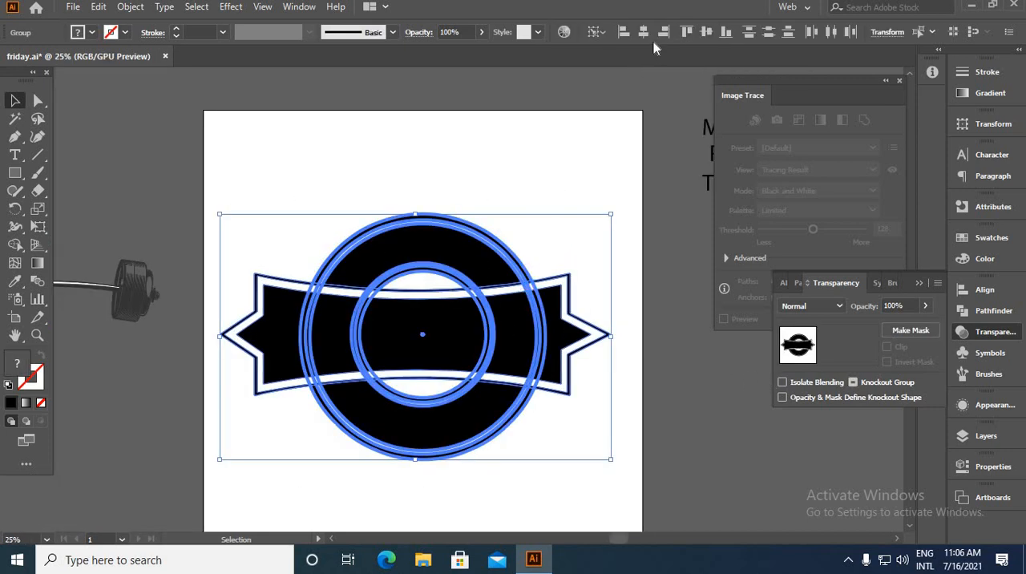
click(644, 32)
click(476, 199)
Move the FITNESS text onto the middle of the banner and colour it white with the Eyedropper tool
scroll(464, 239, down, 1)
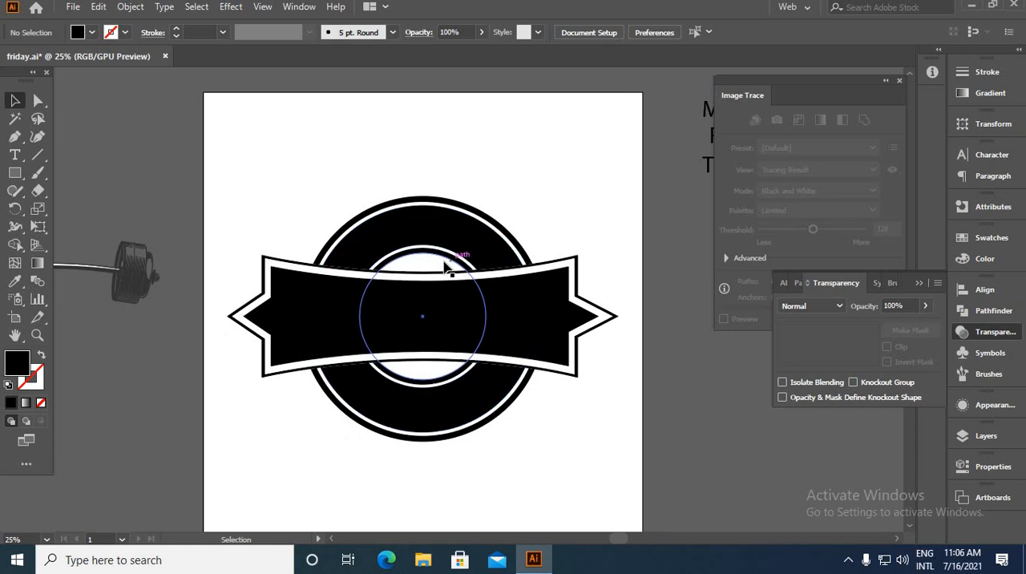
scroll(448, 258, down, 2)
drag(586, 200, 416, 304)
click(15, 280)
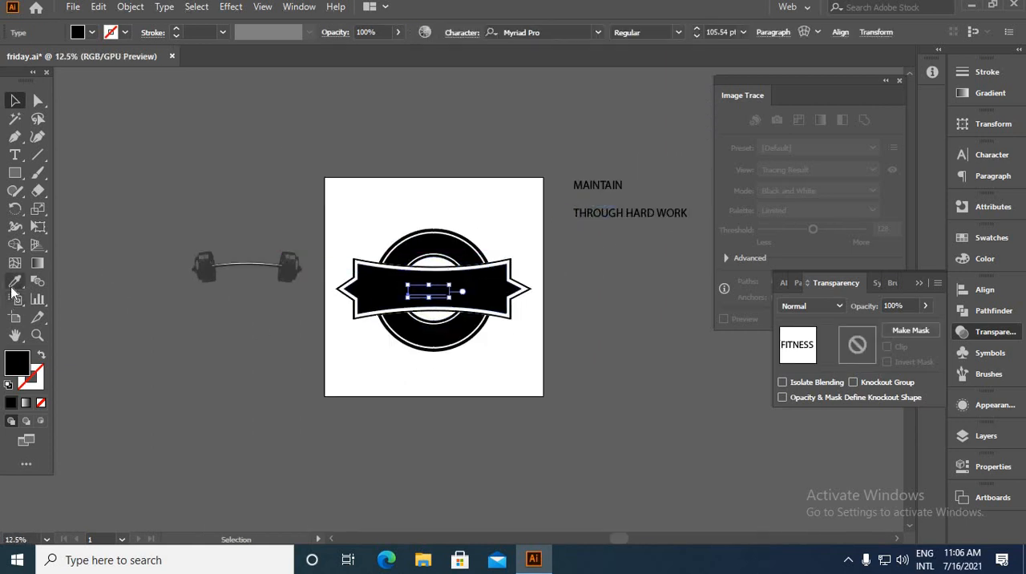
click(401, 200)
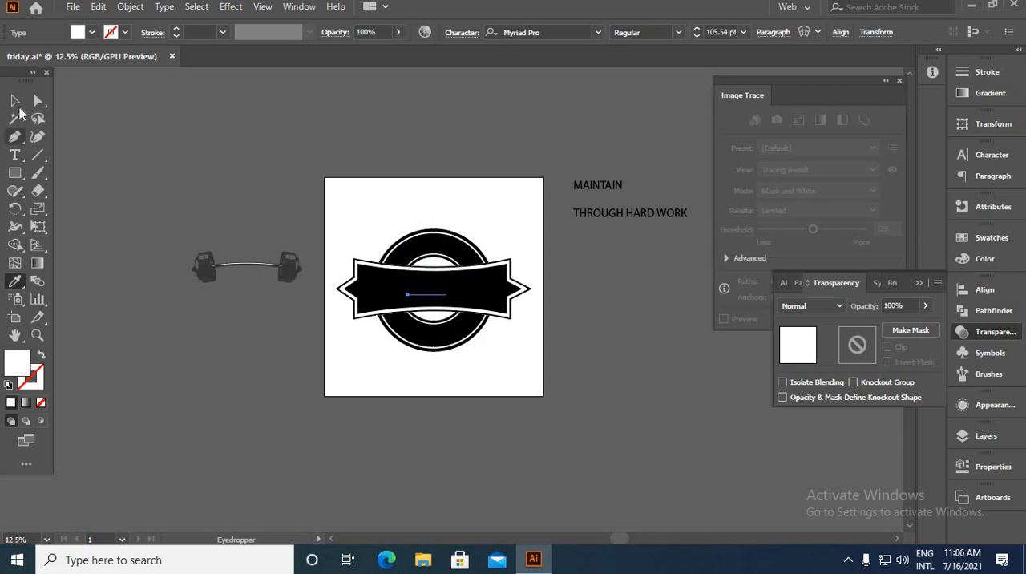
click(15, 100)
Bring the FITNESS text to the front, above the banner
right_click(344, 164)
mouse_move(433, 398)
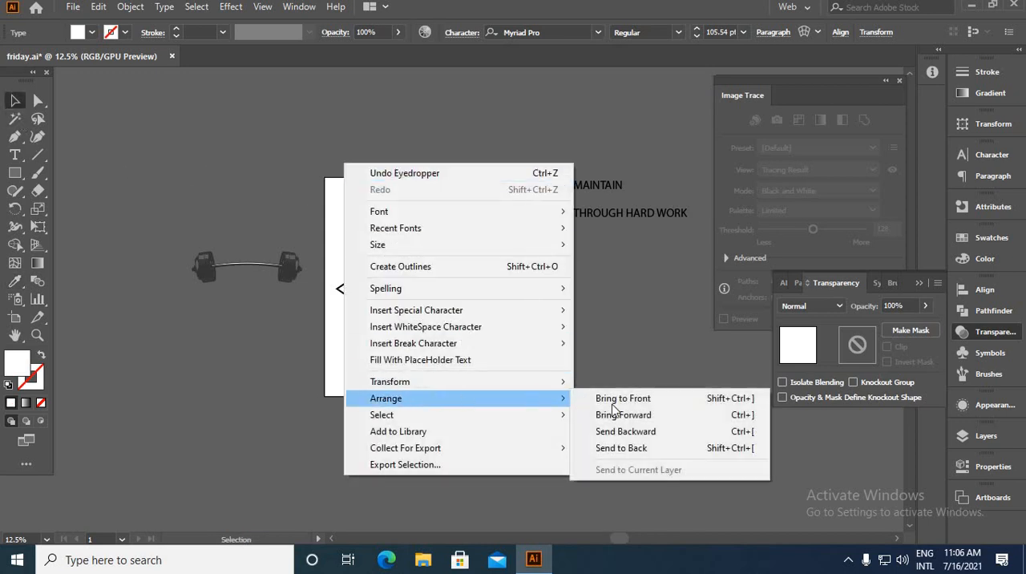
click(624, 399)
Enlarge the FITNESS text to about 246 pt, keeping it in the middle of the banner
scroll(446, 295, up, 2)
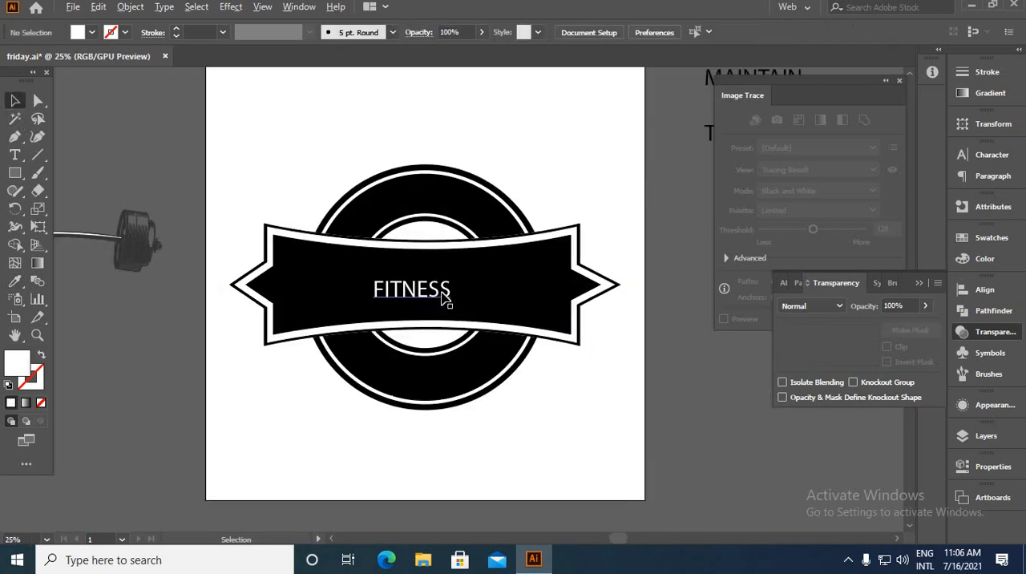
click(451, 300)
drag(467, 309, 520, 318)
drag(626, 213, 357, 287)
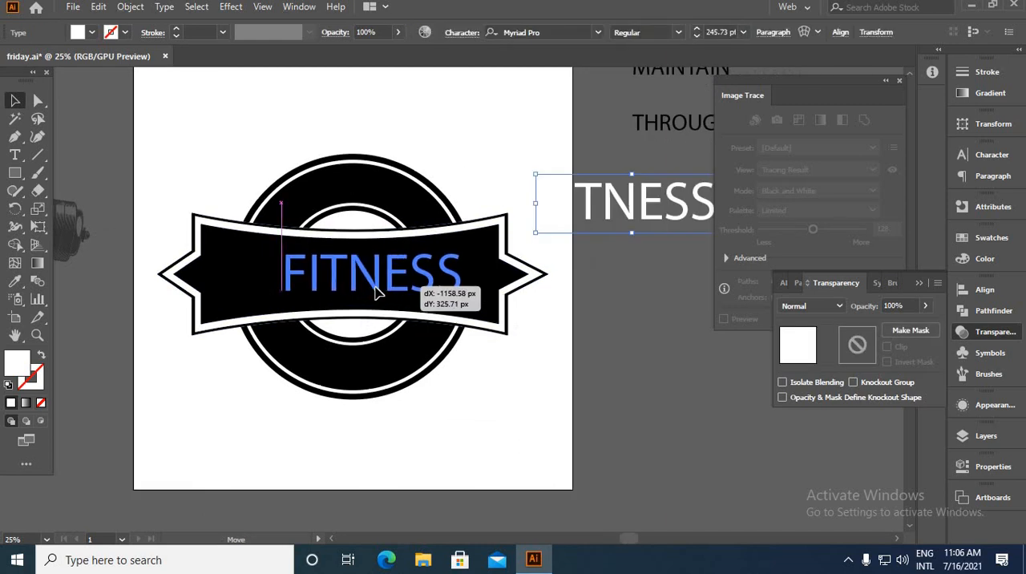
Change the font of the FITNESS text to Evogria Regular
scroll(517, 299, down, 1)
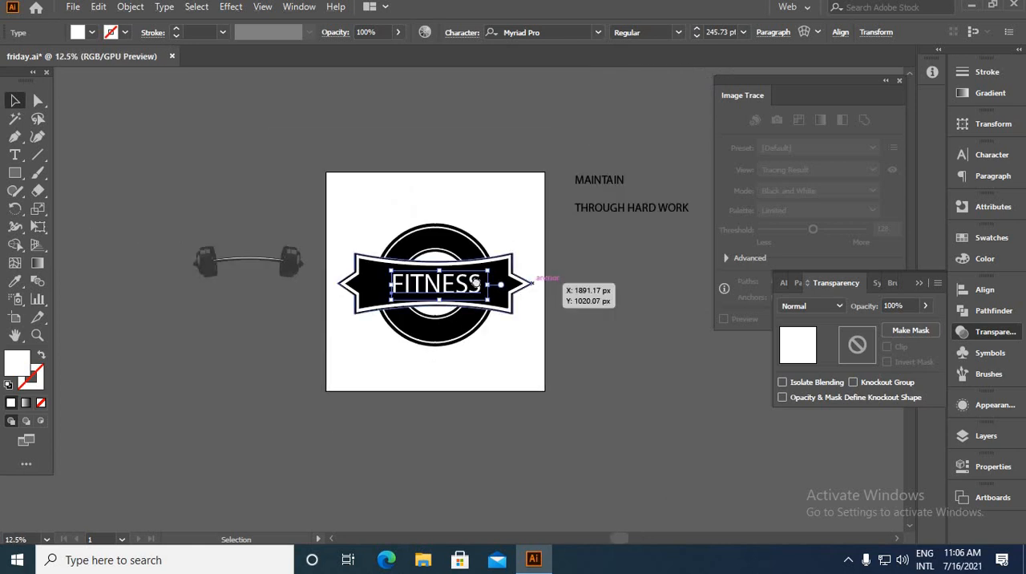
scroll(518, 147, right, 3)
click(597, 33)
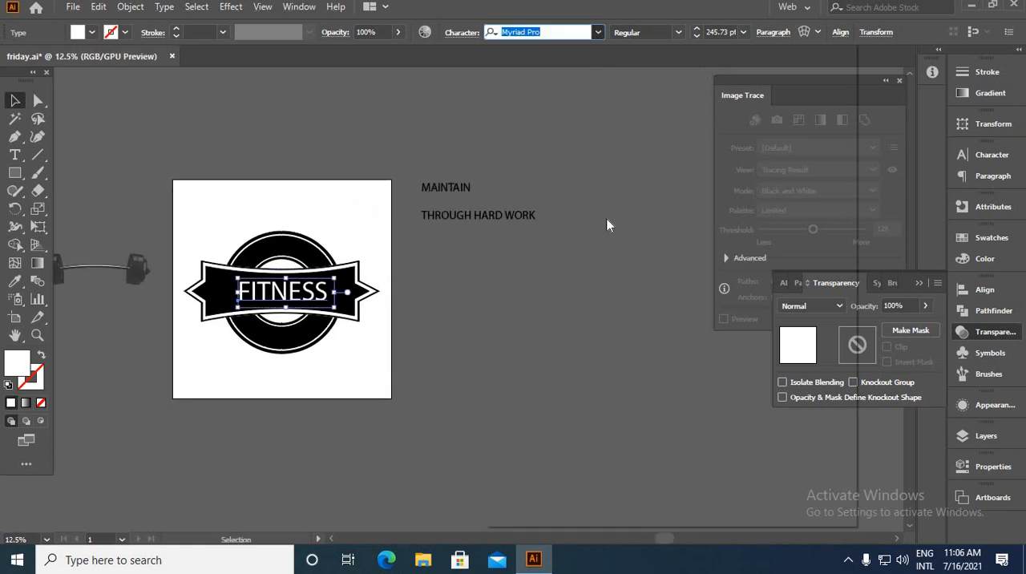
click(517, 125)
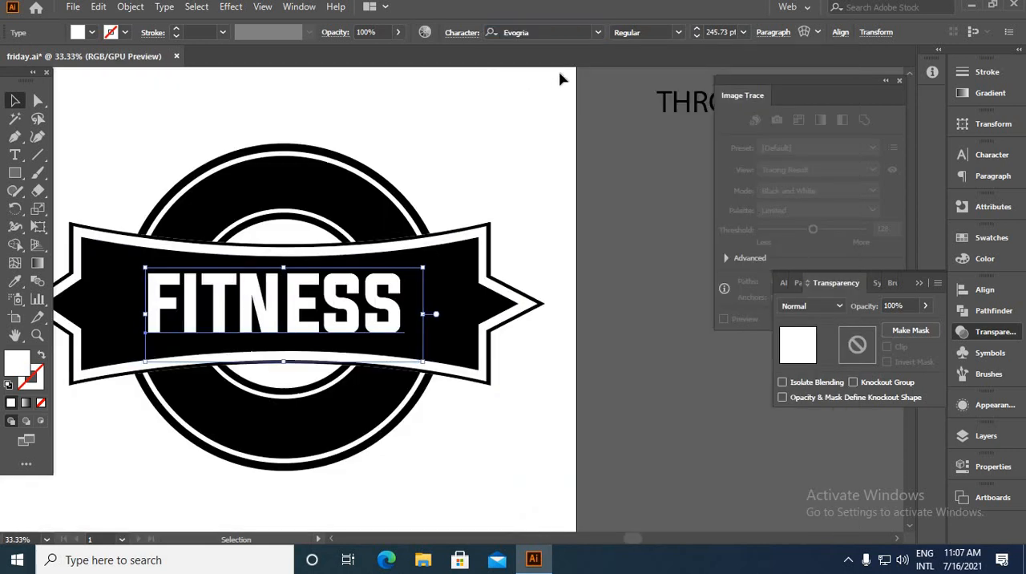
key(ctrl+minus)
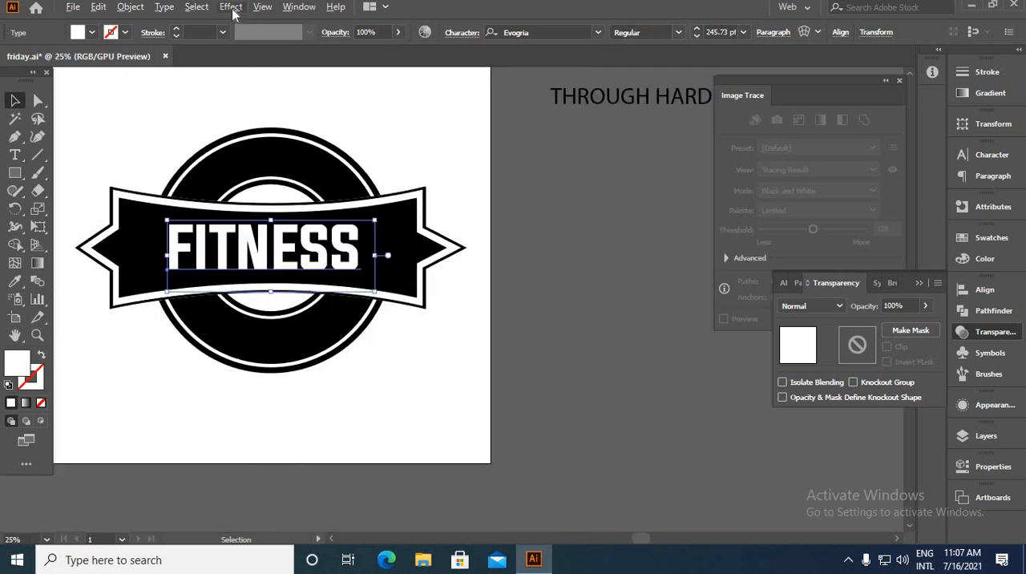
Apply a horizontal Bulge warp with a slight negative bend to the FITNESS text so it pinches like the banner
click(230, 7)
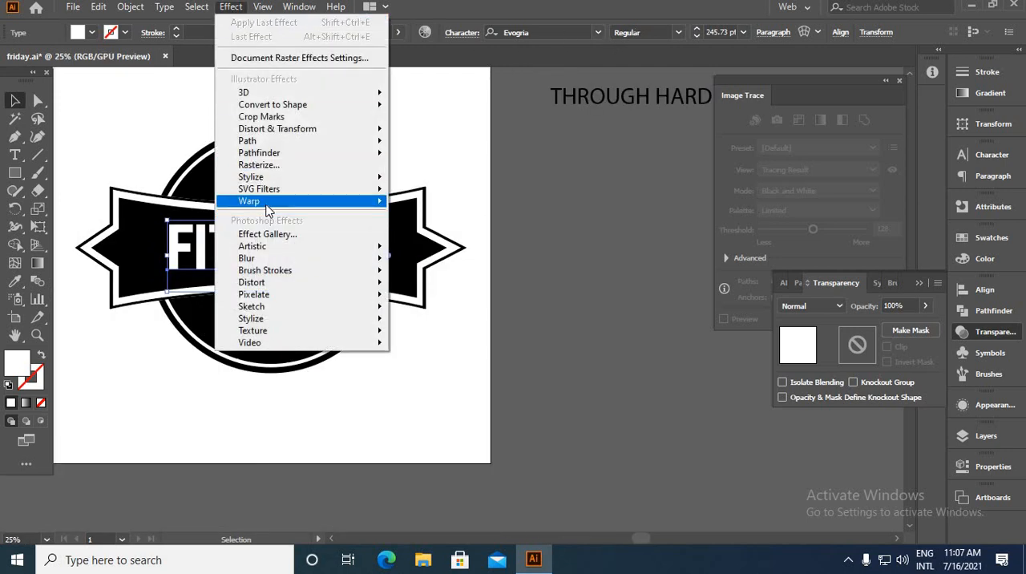
mouse_move(377, 201)
click(420, 202)
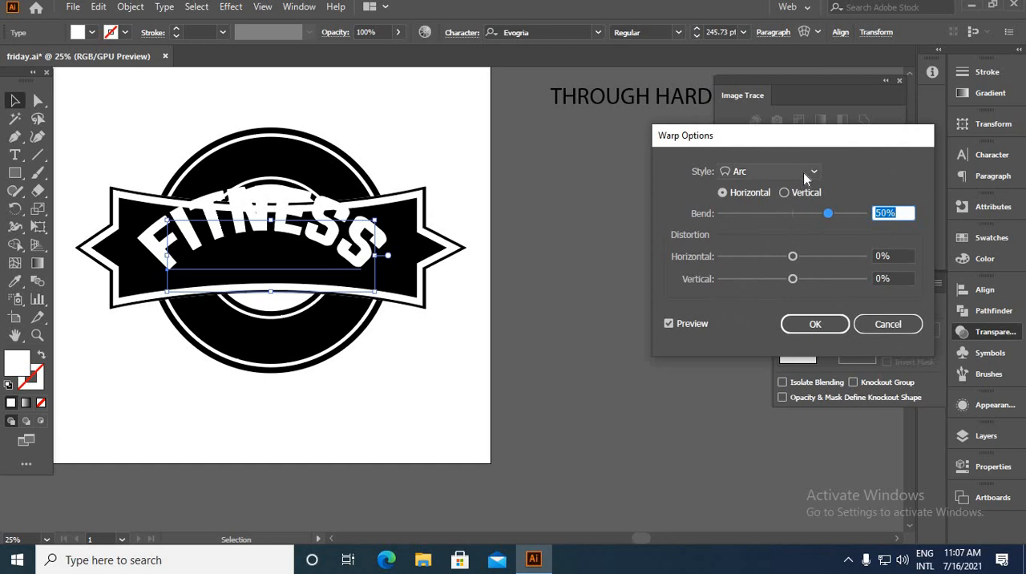
click(804, 172)
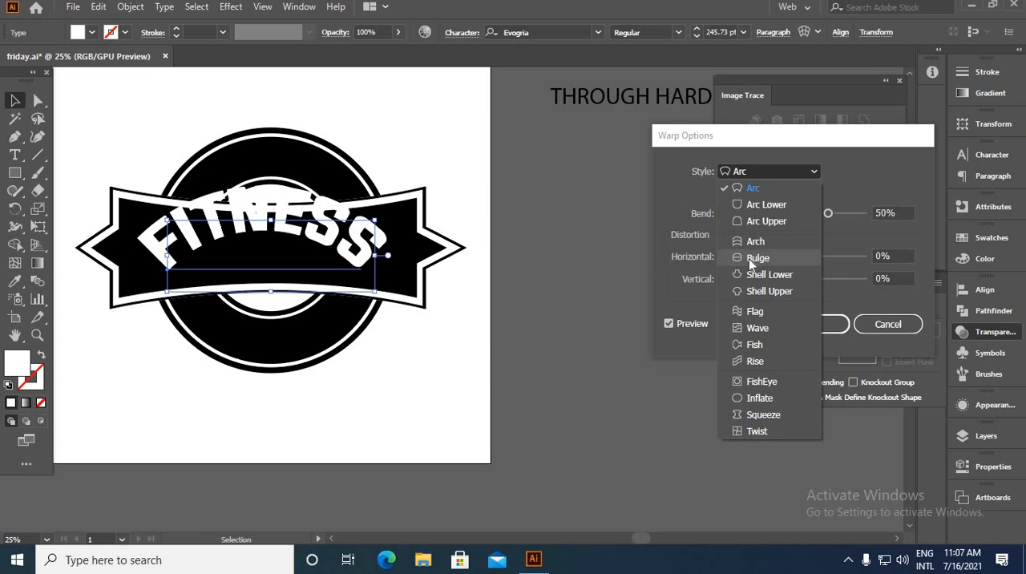
click(753, 258)
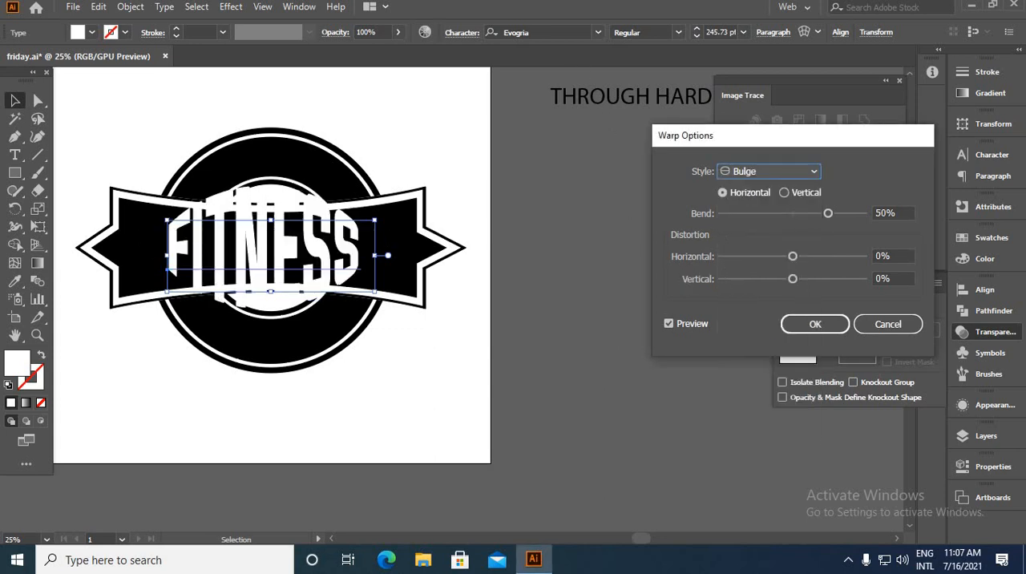
click(870, 215)
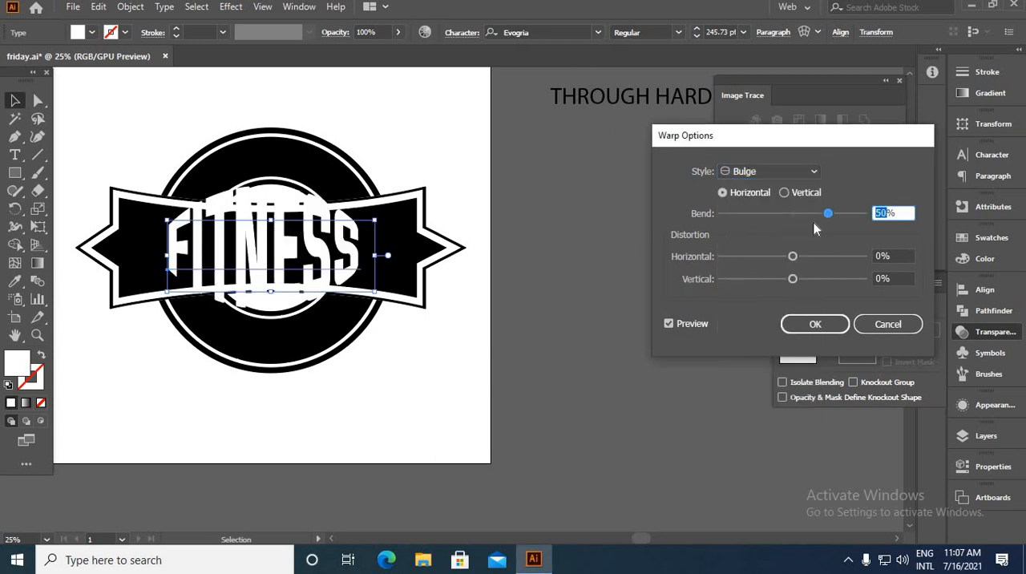
key(Down)
key(Down)
key(Down)
key(Down)
key(Down)
key(Down)
key(Down)
key(Down)
key(Down)
key(Down)
key(Down)
key(Down)
key(Down)
key(Down)
key(Down)
key(Down)
key(Down)
key(Down)
key(Down)
key(Down)
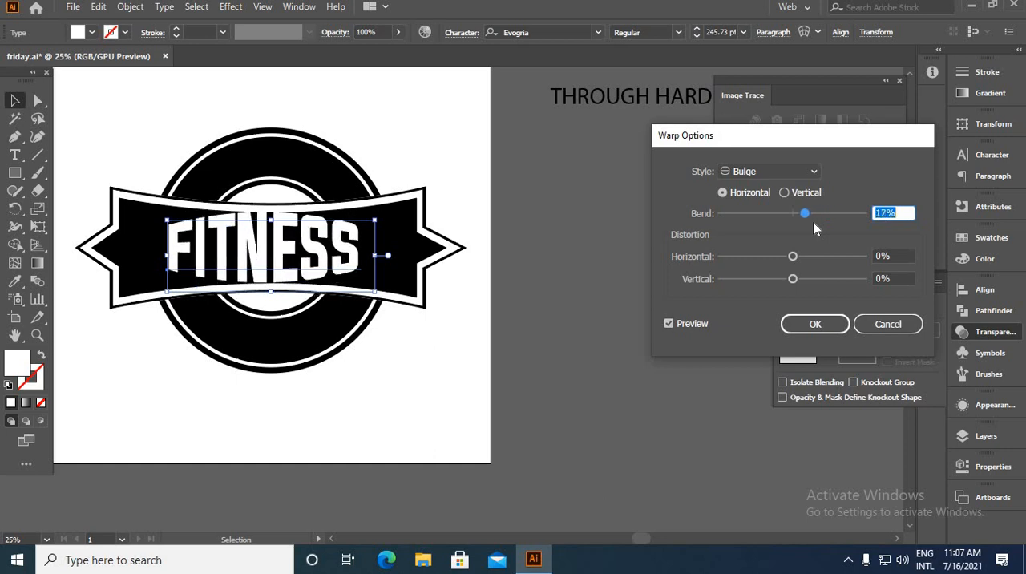
click(817, 325)
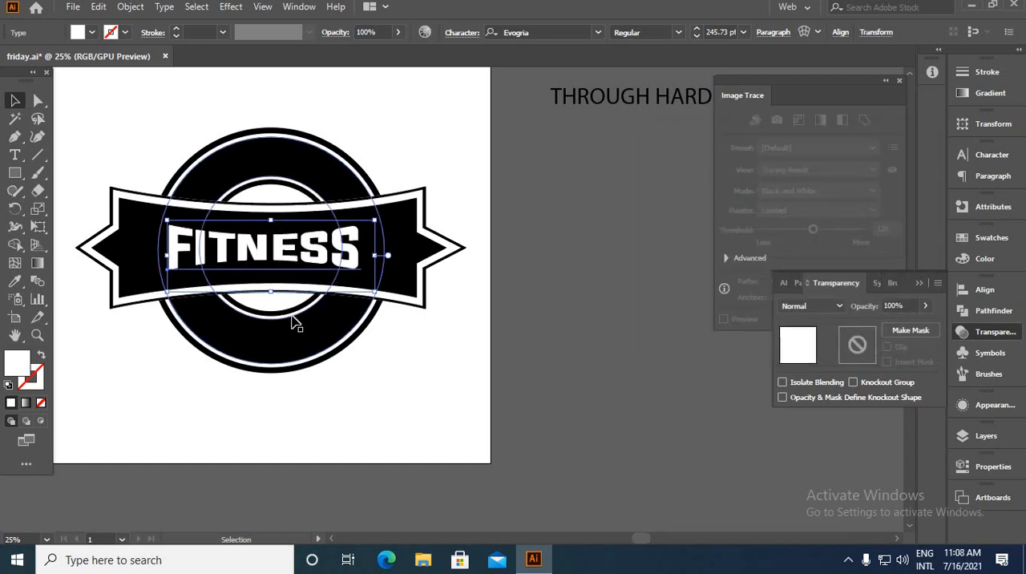
Enlarge the FITNESS text proportionally from its centre to about 387 pt so it nearly fills the banner
drag(374, 292, 422, 321)
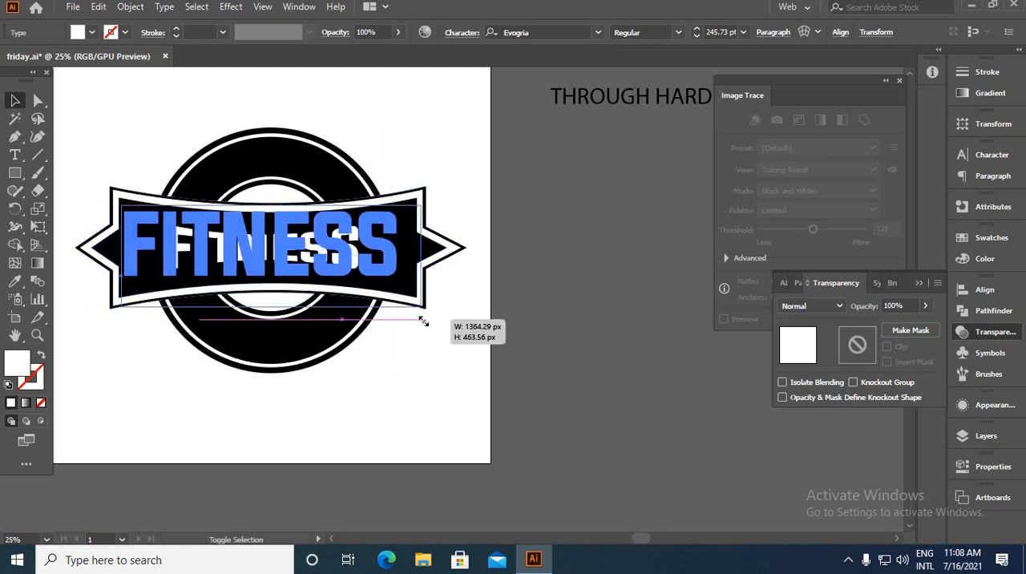
click(468, 323)
key(ctrl+=)
click(548, 351)
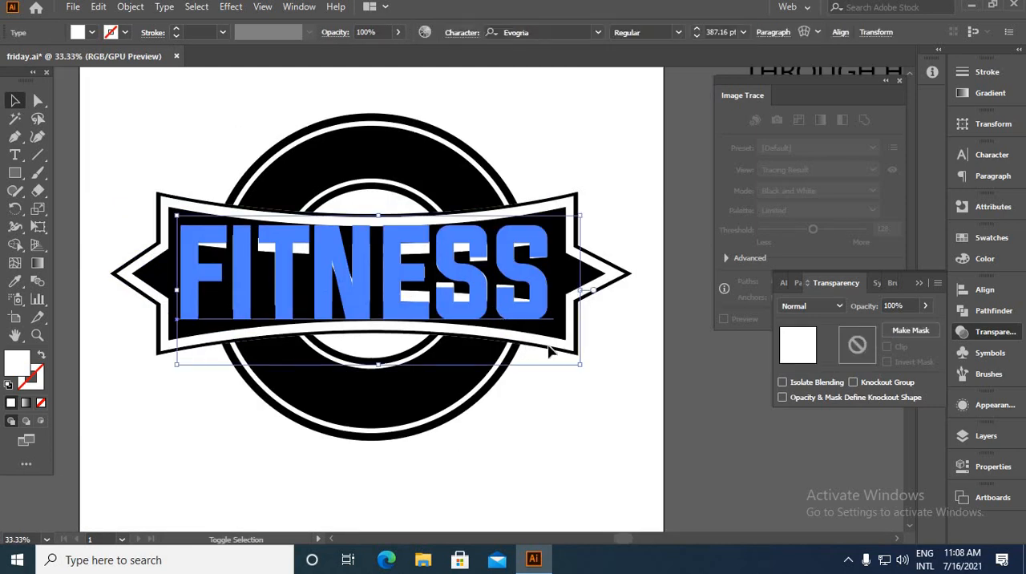
click(550, 334)
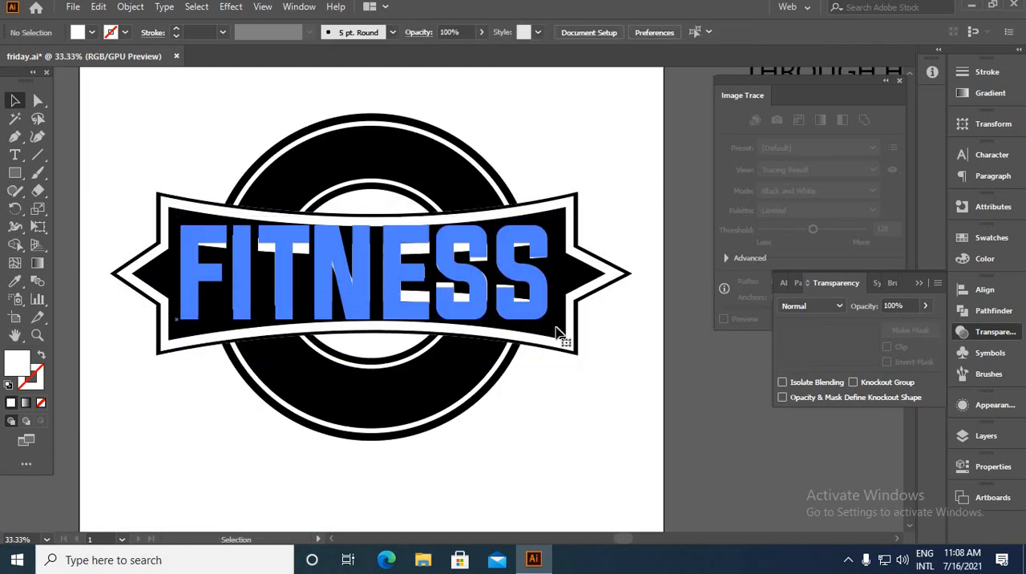
click(557, 328)
key(ctrl+z)
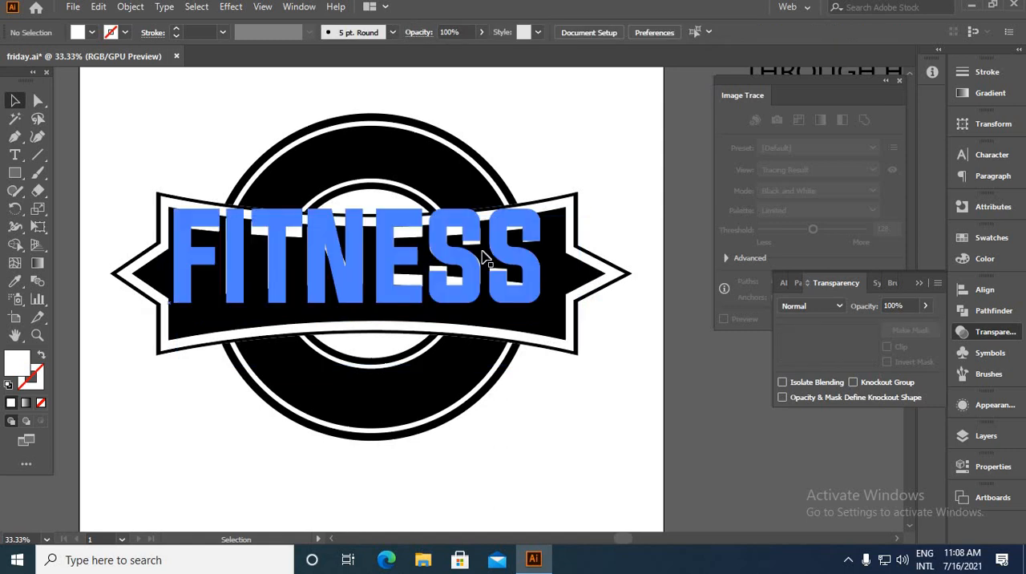
Centre the enlarged FITNESS text on the banner and set the bend of its Bulge warp to -12%
click(511, 290)
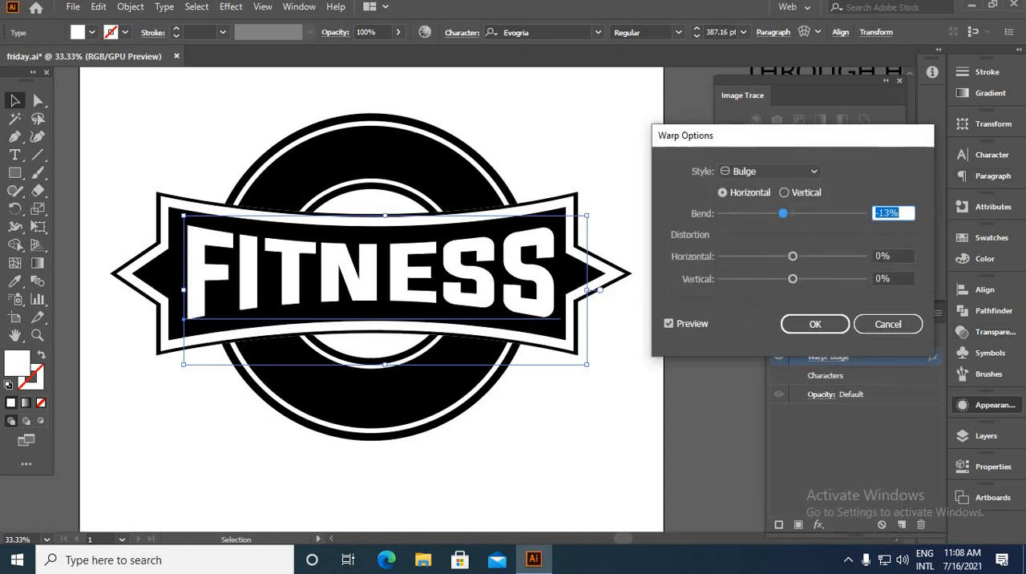
key(Up)
key(Up)
key(Up)
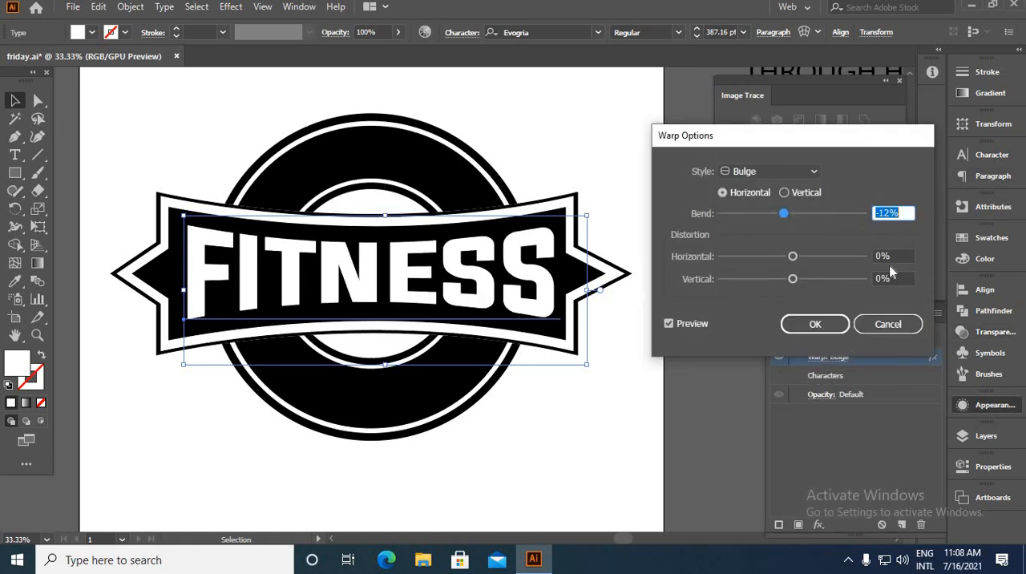
click(806, 331)
click(604, 419)
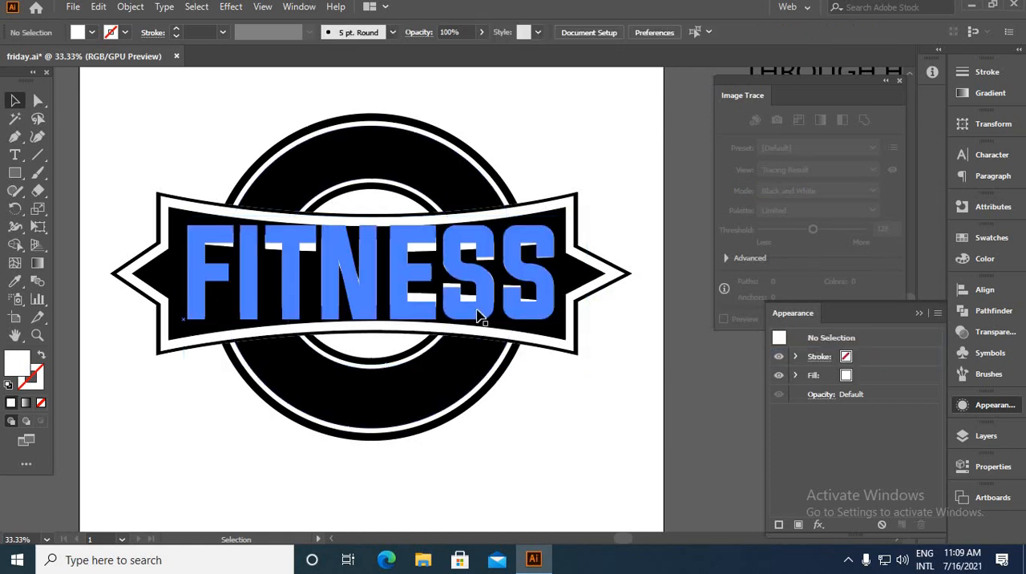
Place a spare copy of the warped FITNESS text outside the artboard, below the barbell
scroll(484, 302, down, 3)
drag(484, 303, 255, 365)
scroll(484, 289, up, 3)
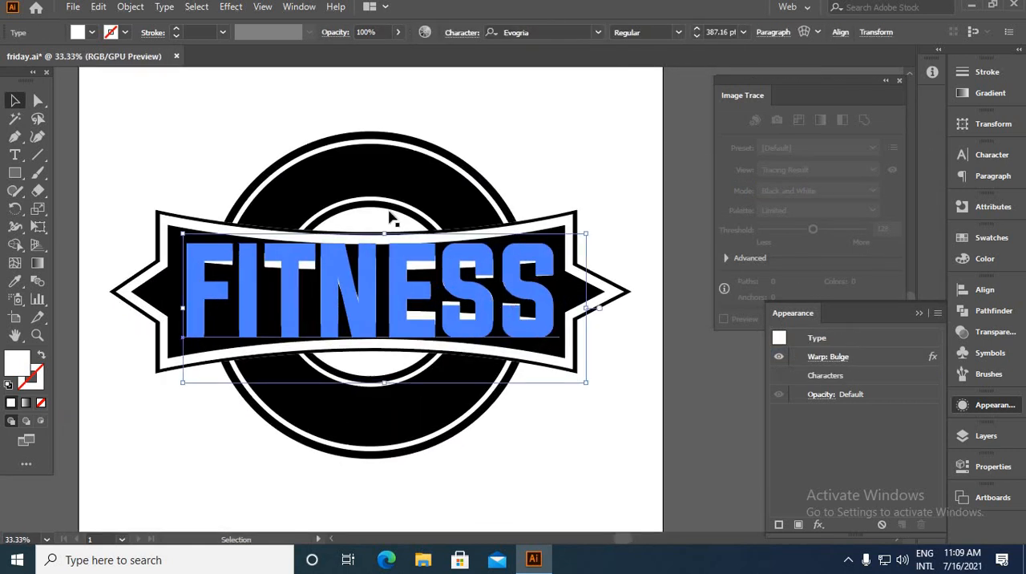
Expand the appearance of the warped FITNESS text on the banner
click(130, 7)
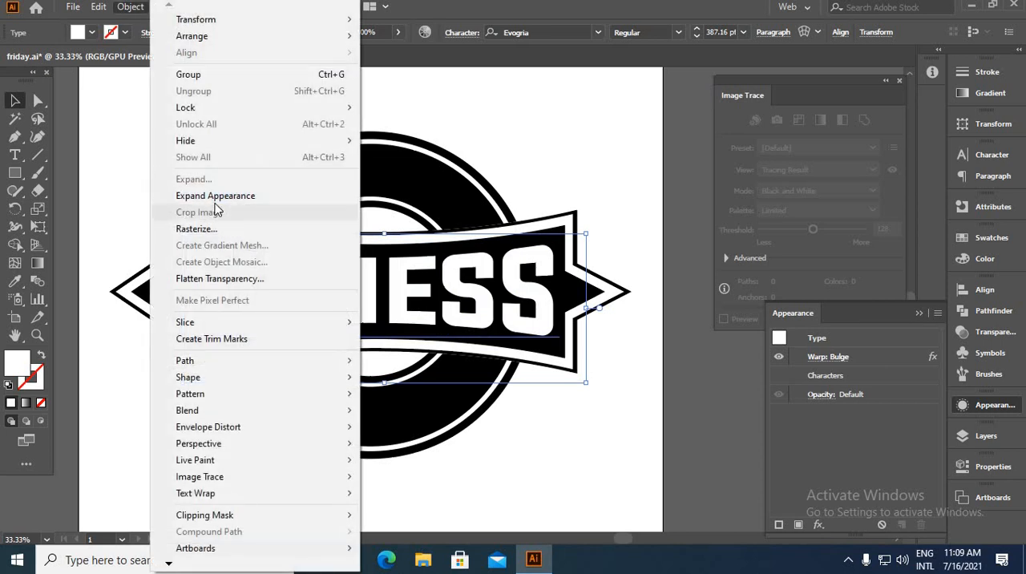
click(350, 198)
click(572, 144)
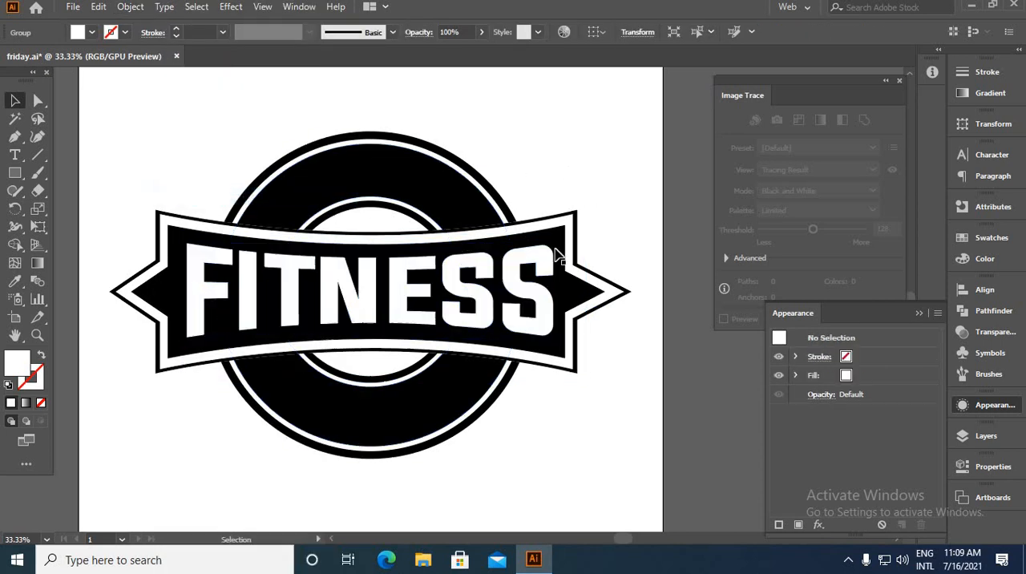
Move the MAINTAIN text onto the artboard, centred just above the outer ring of the badge
scroll(545, 273, up, 2)
click(585, 206)
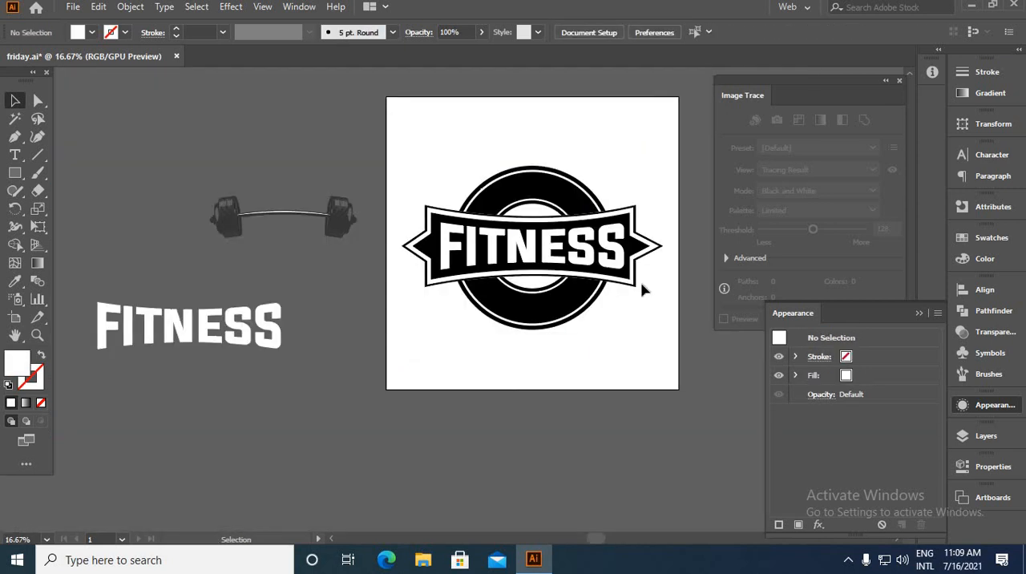
drag(642, 246, 522, 294)
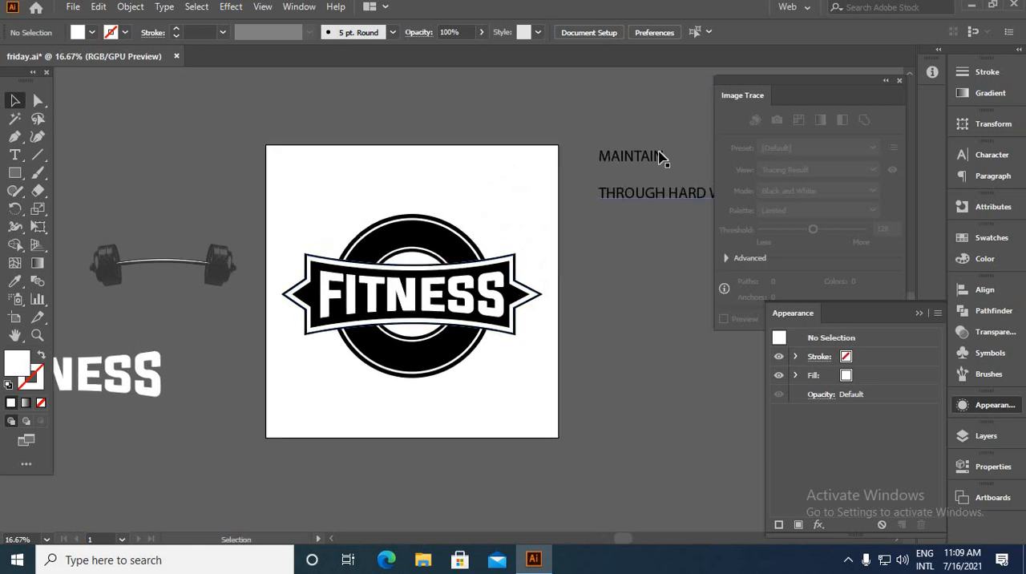
drag(659, 156, 442, 203)
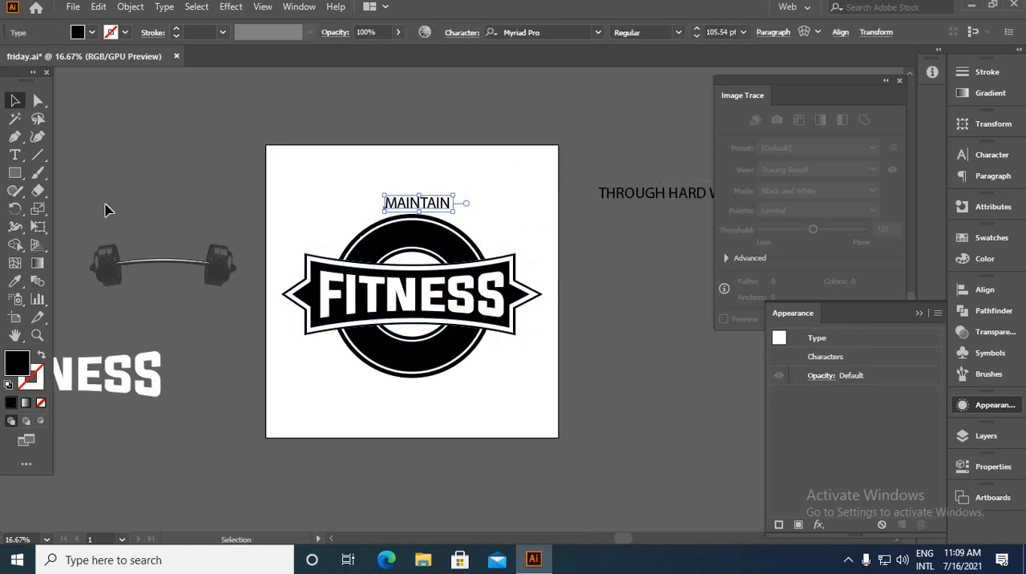
Draw a circle from the badge's centre, slightly larger than the inner ring, with no fill and a 1 pt black stroke
drag(105, 203, 120, 143)
drag(21, 190, 83, 191)
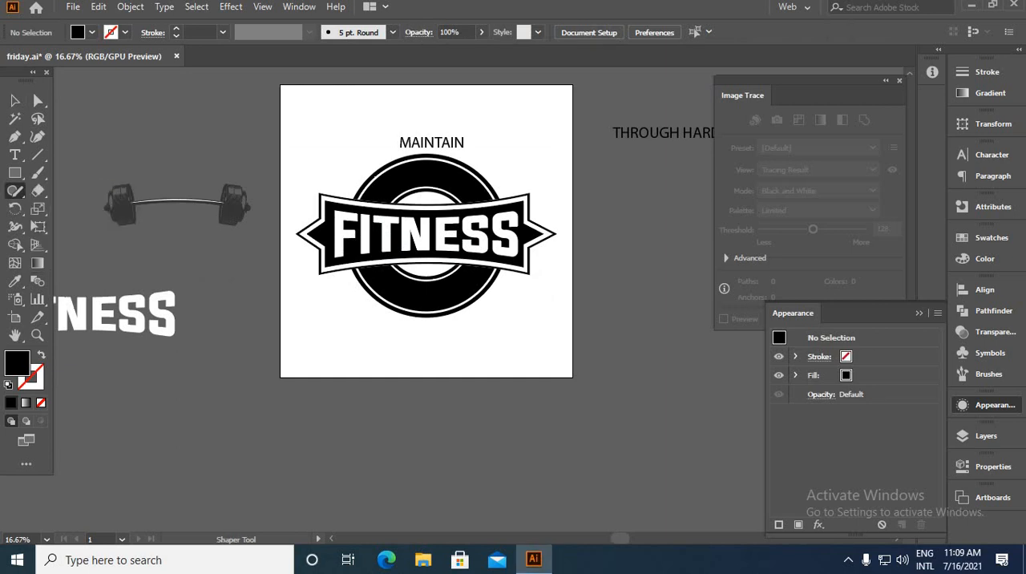
drag(15, 173, 72, 210)
scroll(420, 255, up, 2)
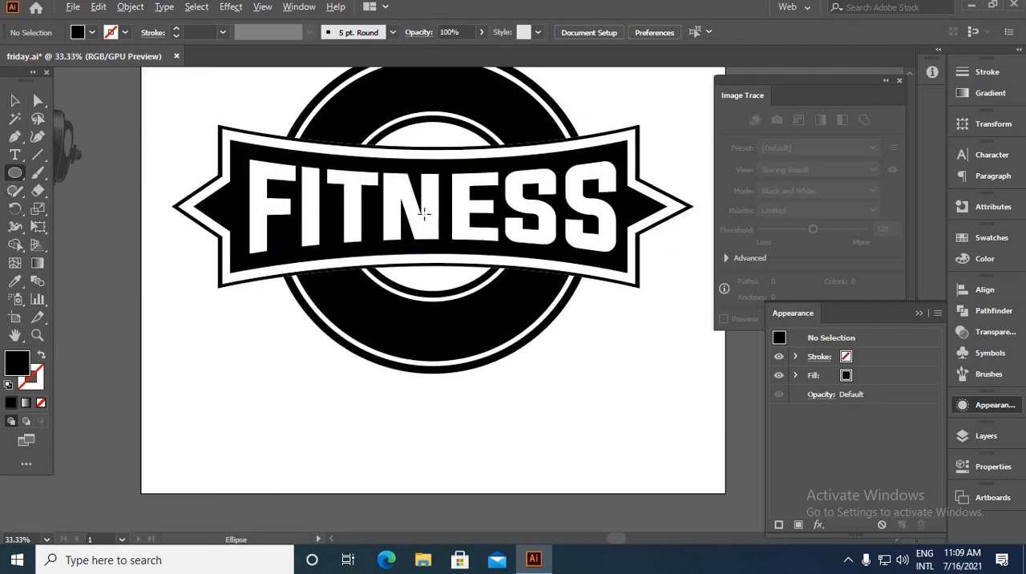
drag(432, 209, 329, 313)
click(38, 357)
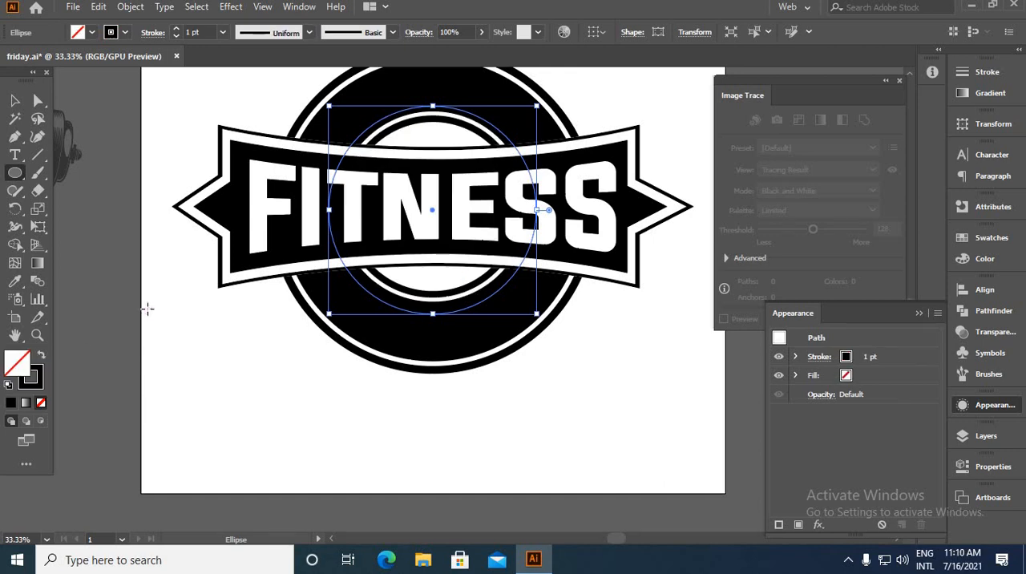
key(v)
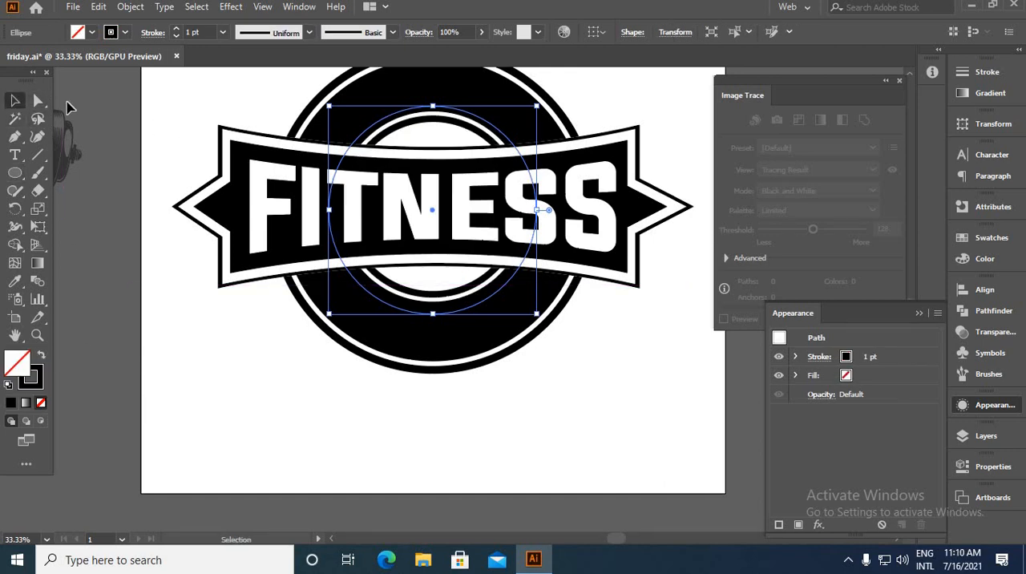
click(154, 134)
Copy the MAINTAIN text and paste it along the new circle with the Type on a Path tool
drag(393, 110, 243, 351)
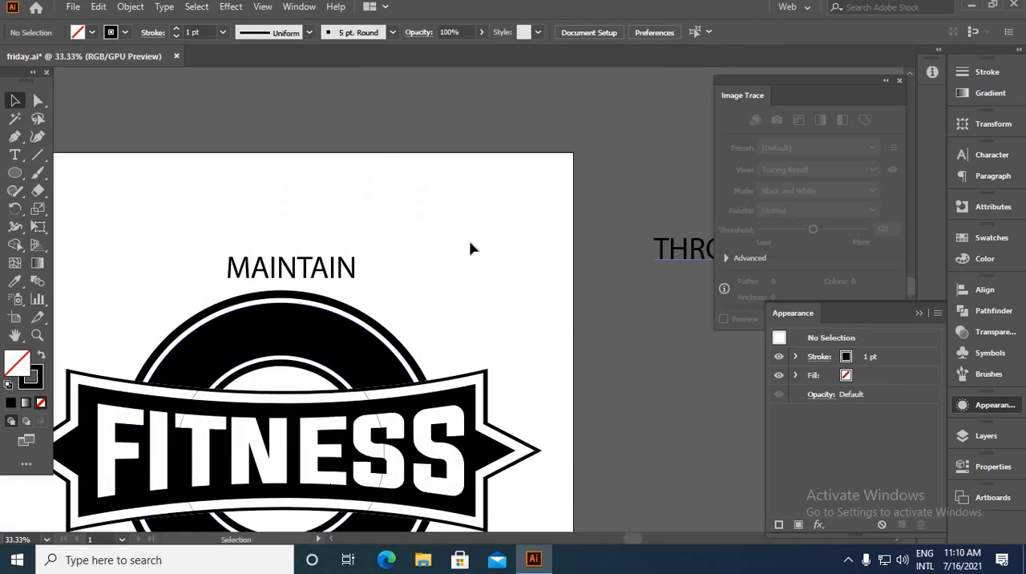
click(347, 271)
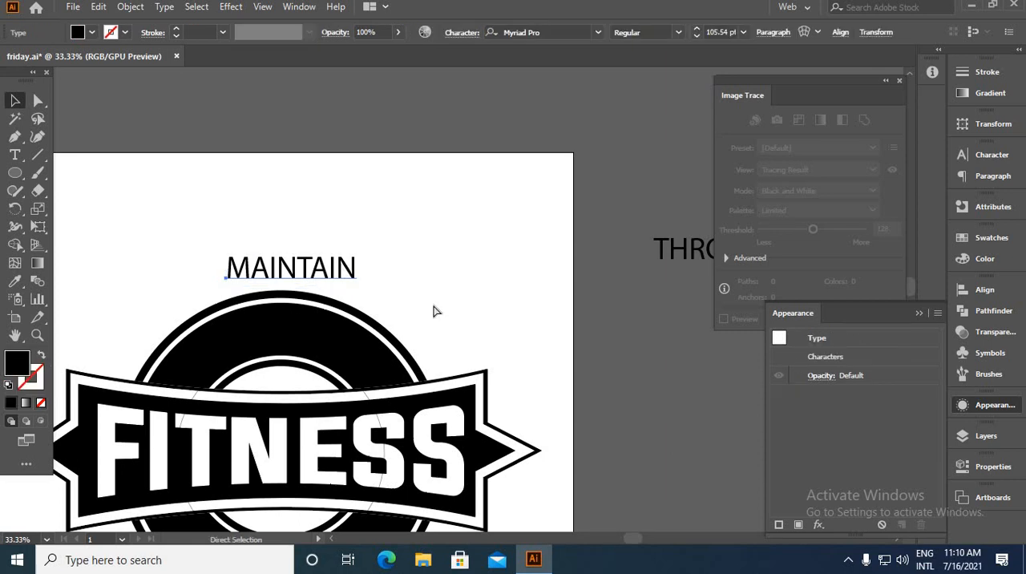
key(ctrl+c)
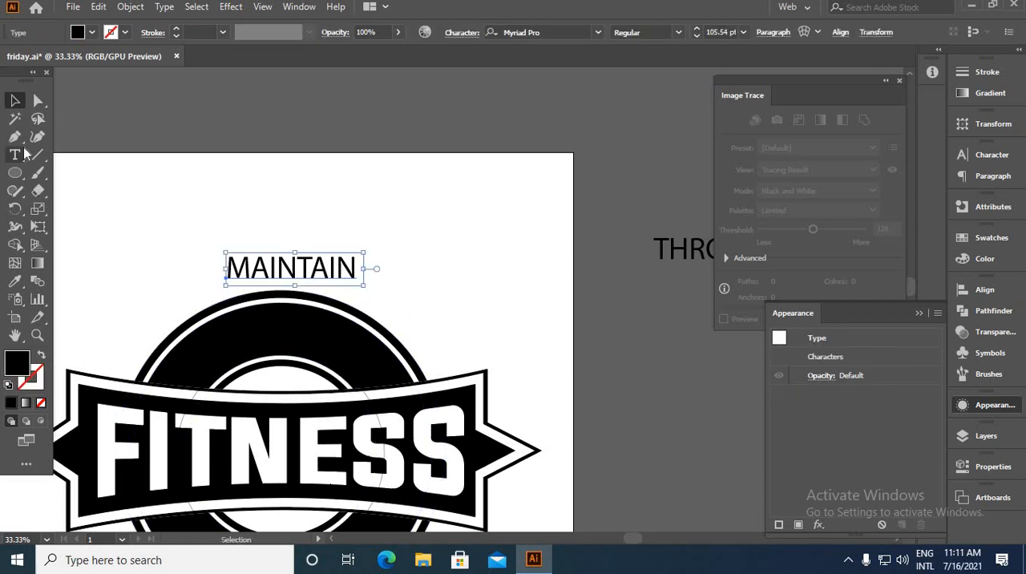
drag(15, 154, 75, 195)
alt+scroll(211, 425, up, 4)
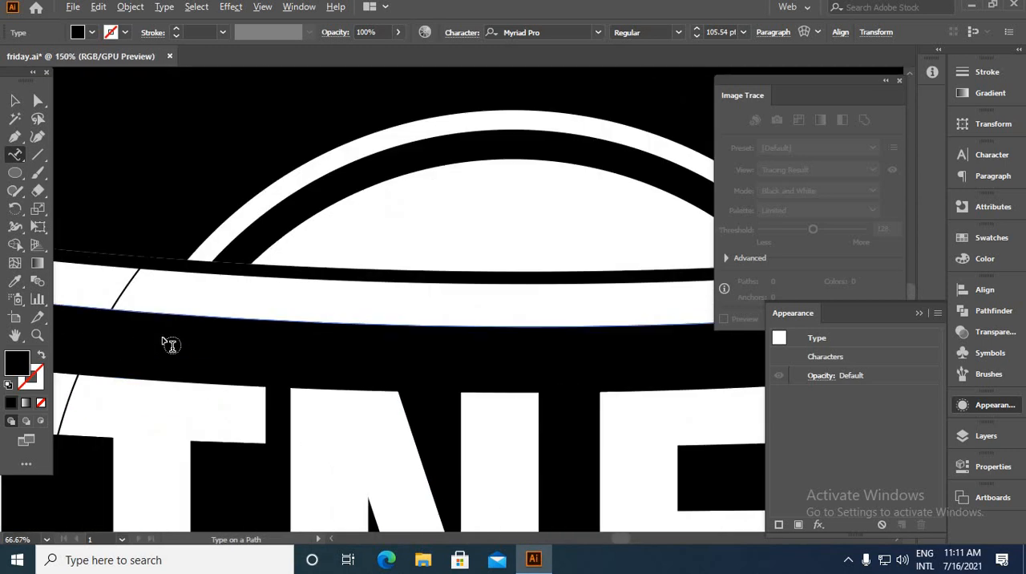
click(156, 245)
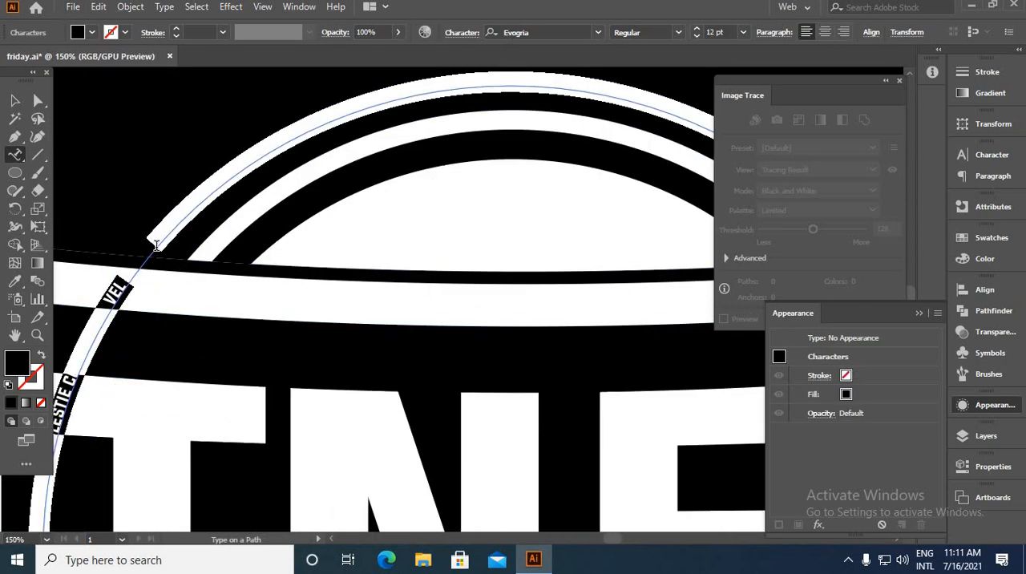
key(ctrl+v)
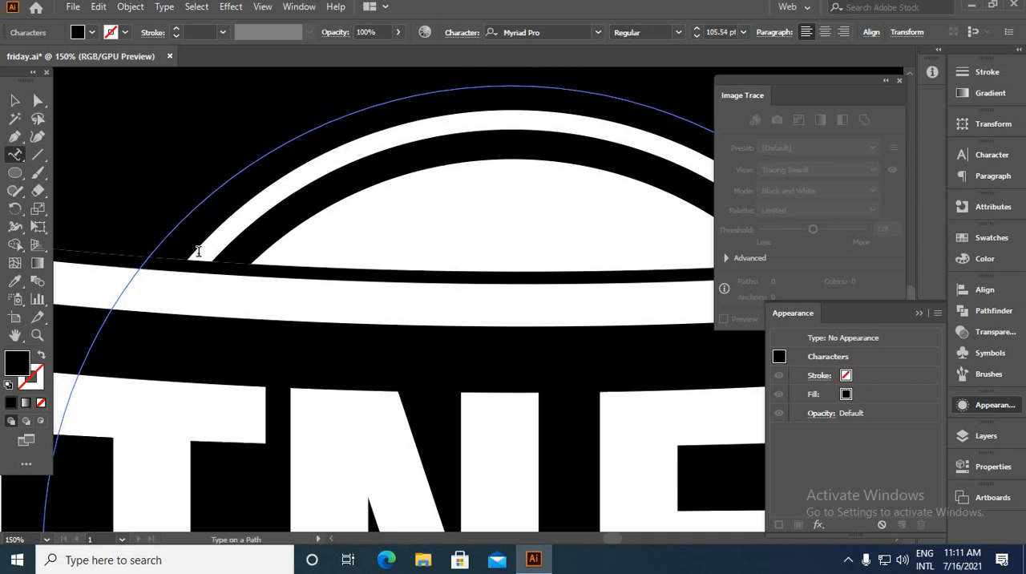
click(15, 100)
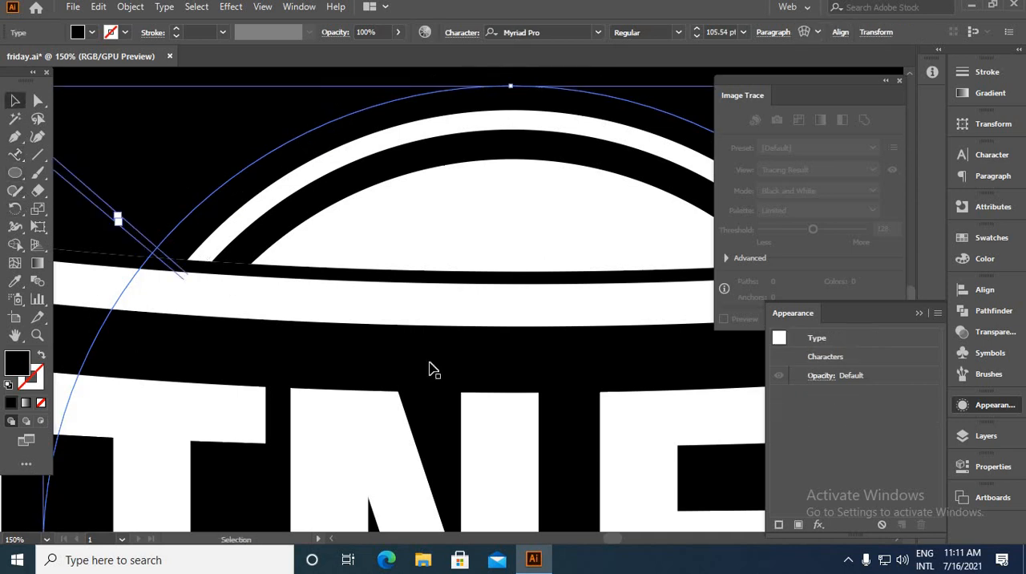
Colour the curved MAINTAIN text white with the Eyedropper tool and deselect it
key(ctrl+minus)
key(ctrl+minus)
key(ctrl+minus)
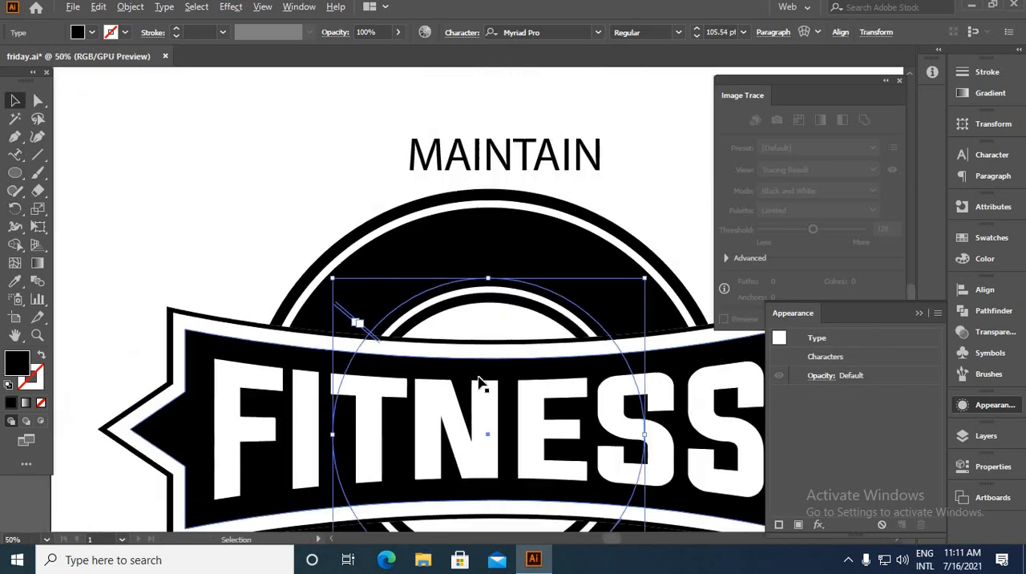
click(16, 281)
click(127, 264)
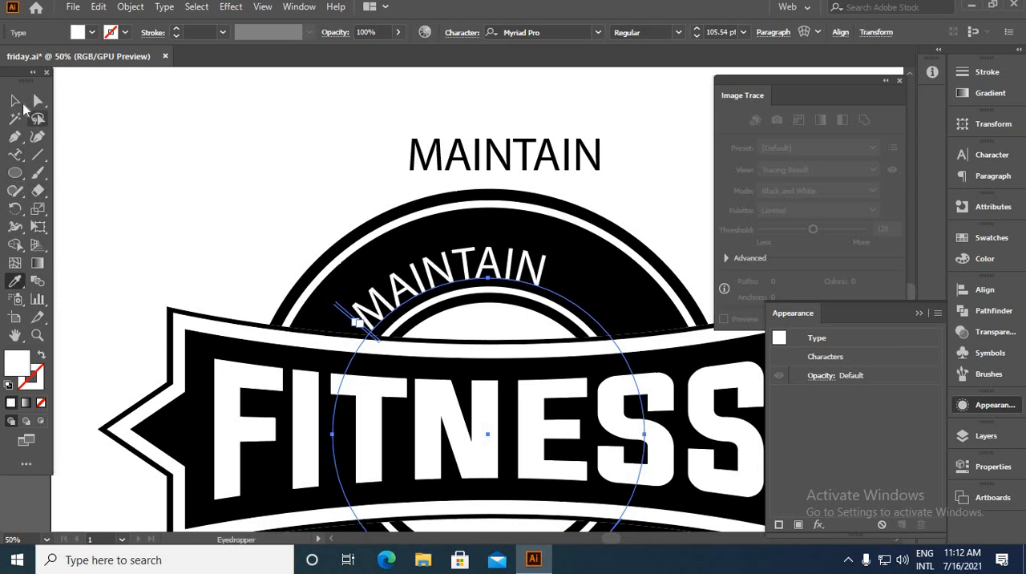
click(18, 103)
click(171, 153)
drag(436, 256, 313, 218)
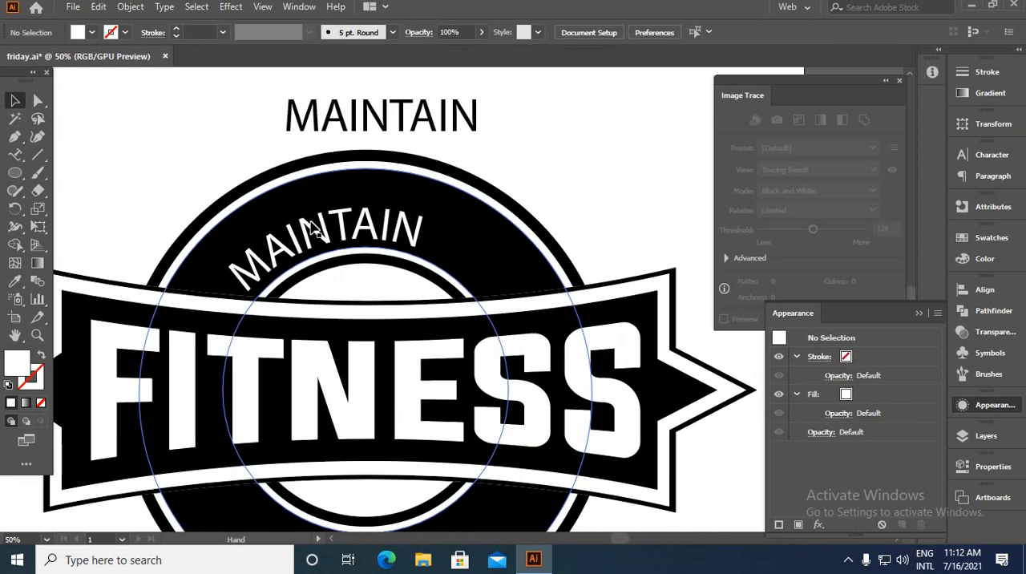
alt+scroll(315, 228, down, 3)
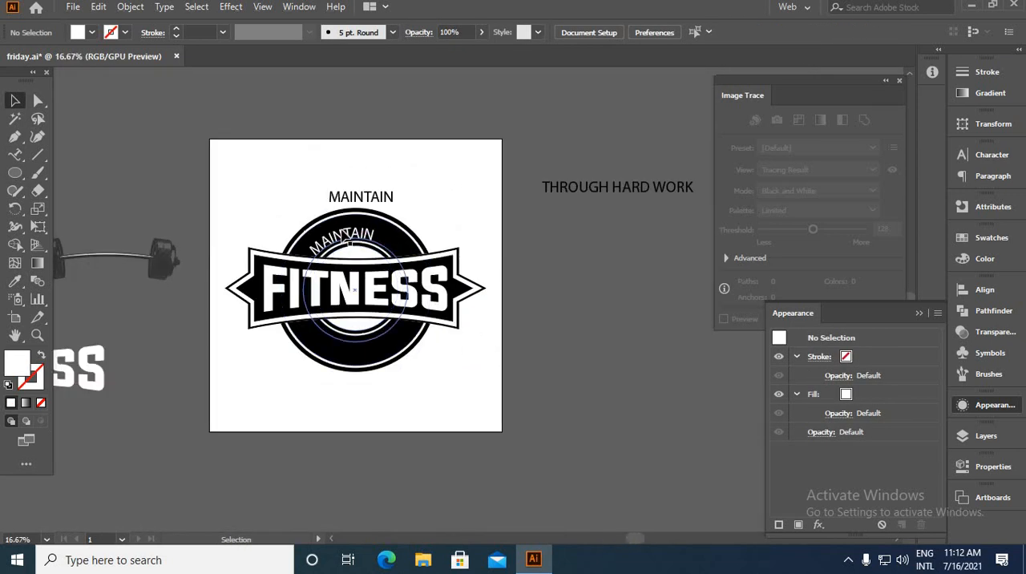
Match the straight MAINTAIN text to the FITNESS lettering with the Eyedropper, and set the curved MAINTAIN in white Evogria, scaled up slightly
scroll(347, 236, down, 2)
scroll(360, 207, up, 1)
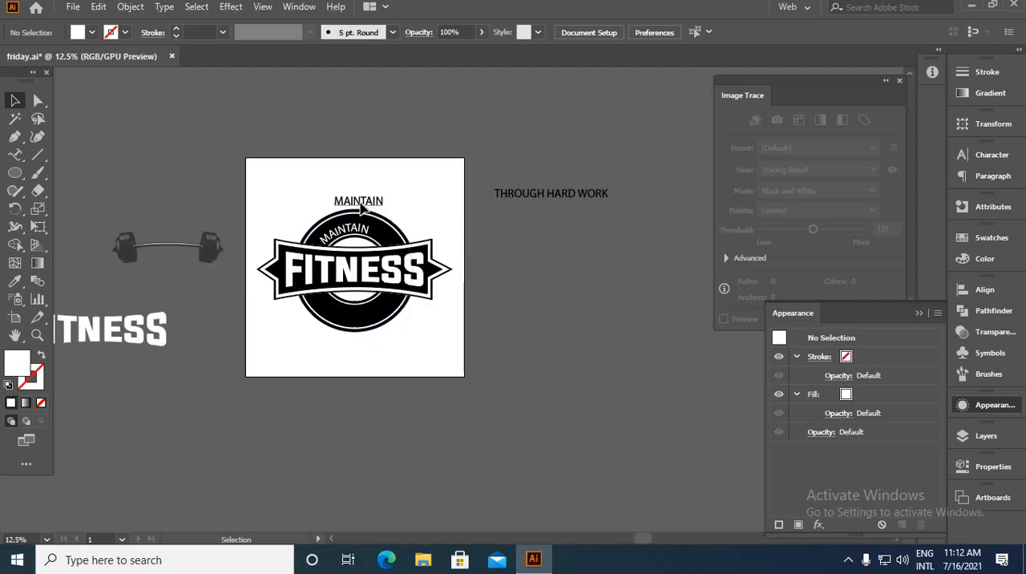
click(360, 202)
click(15, 281)
click(112, 312)
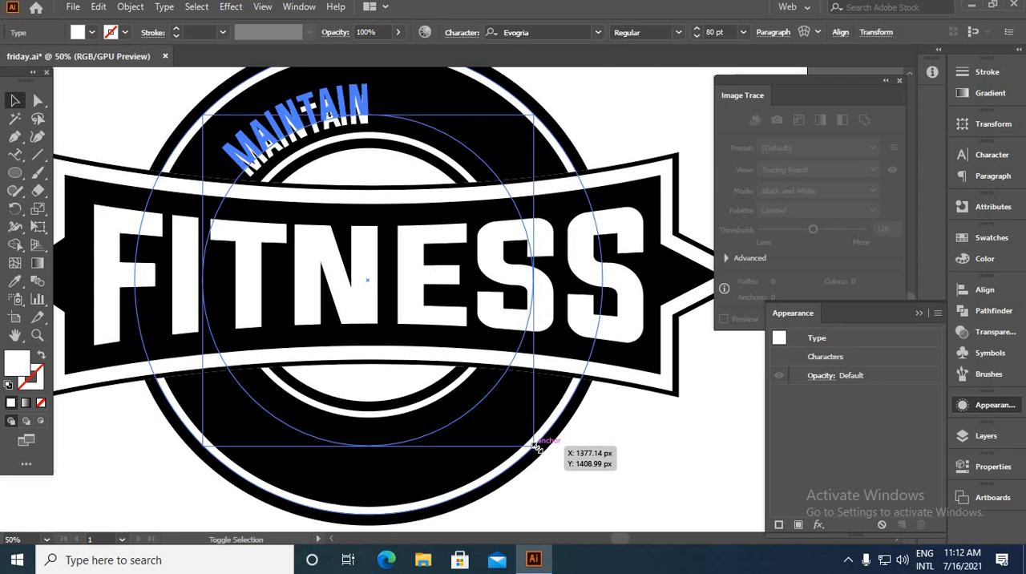
click(671, 482)
scroll(592, 424, down, 1)
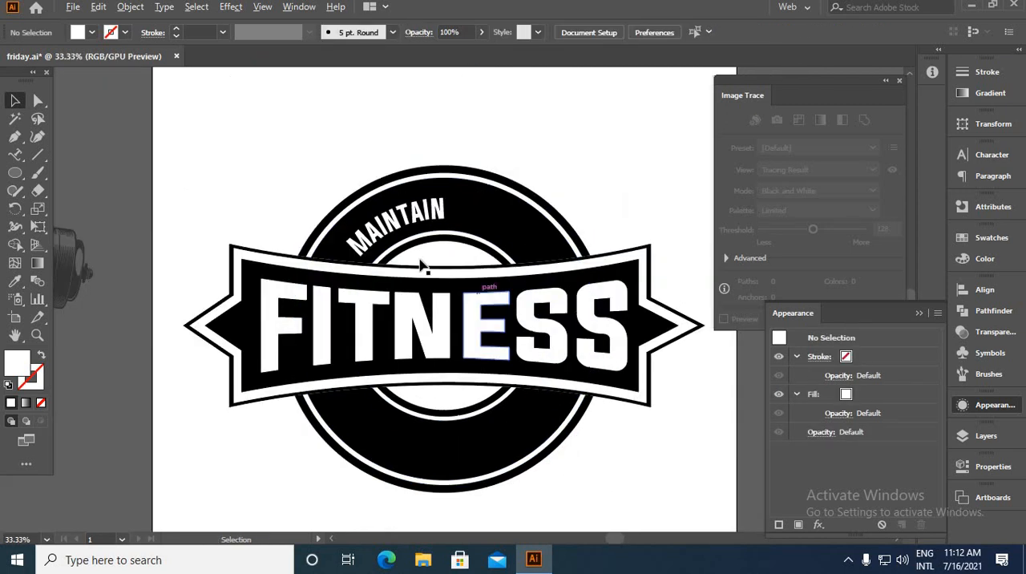
Set the tracking of the curved MAINTAIN text to 501
click(378, 248)
scroll(357, 253, up, 2)
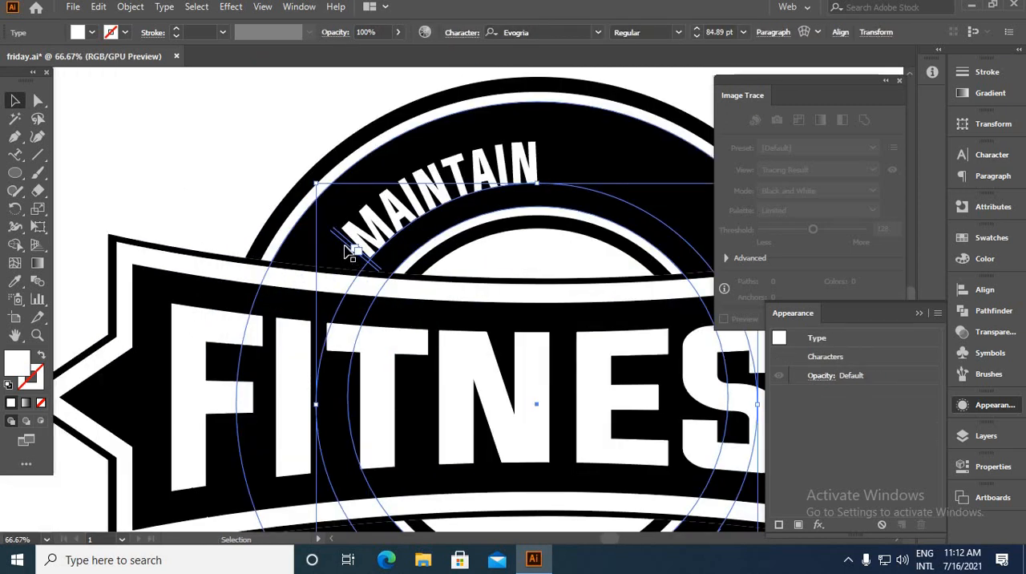
scroll(351, 253, down, 3)
scroll(140, 230, up, 2)
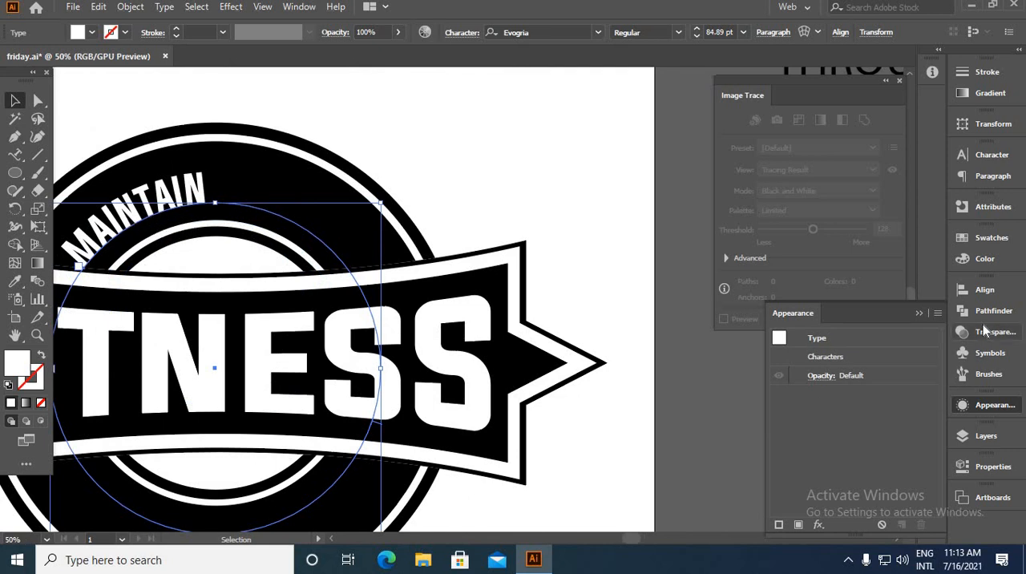
click(987, 155)
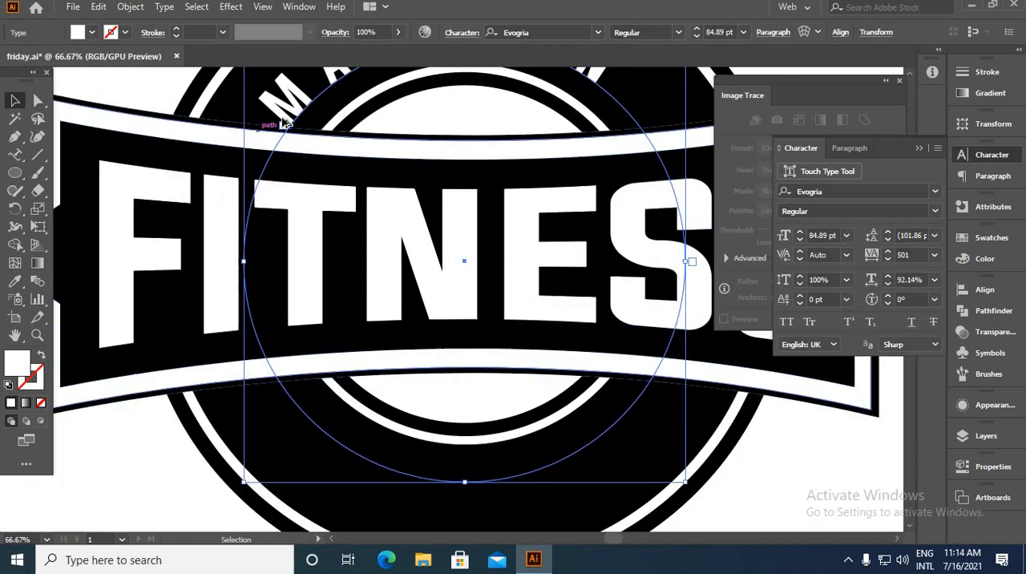
Extend the curved MAINTAIN's text span on the path so it starts at the circle's leftmost point
scroll(308, 156, up, 4)
drag(314, 155, 144, 502)
drag(277, 375, 281, 305)
scroll(211, 418, down, 4)
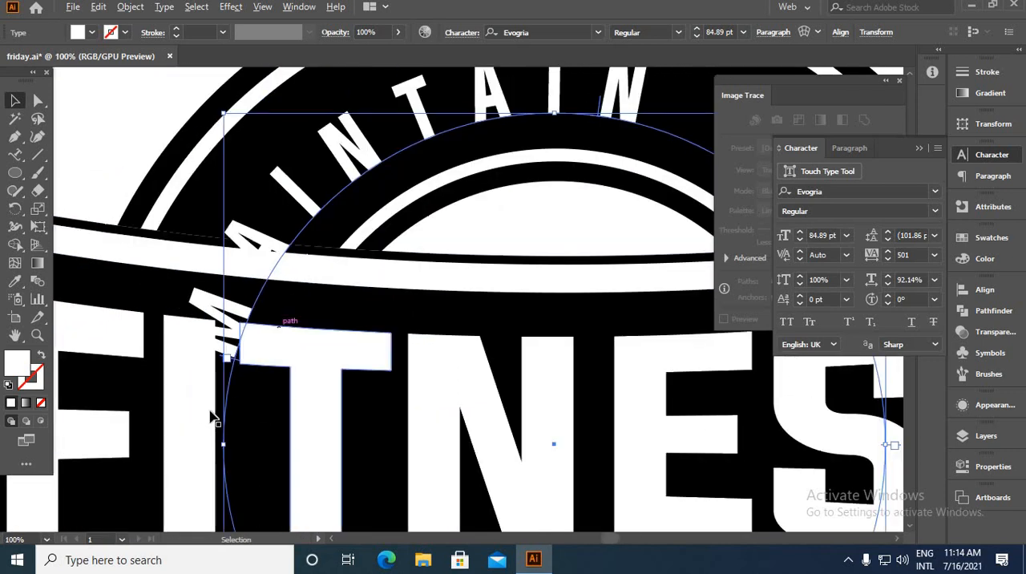
scroll(236, 354, up, 3)
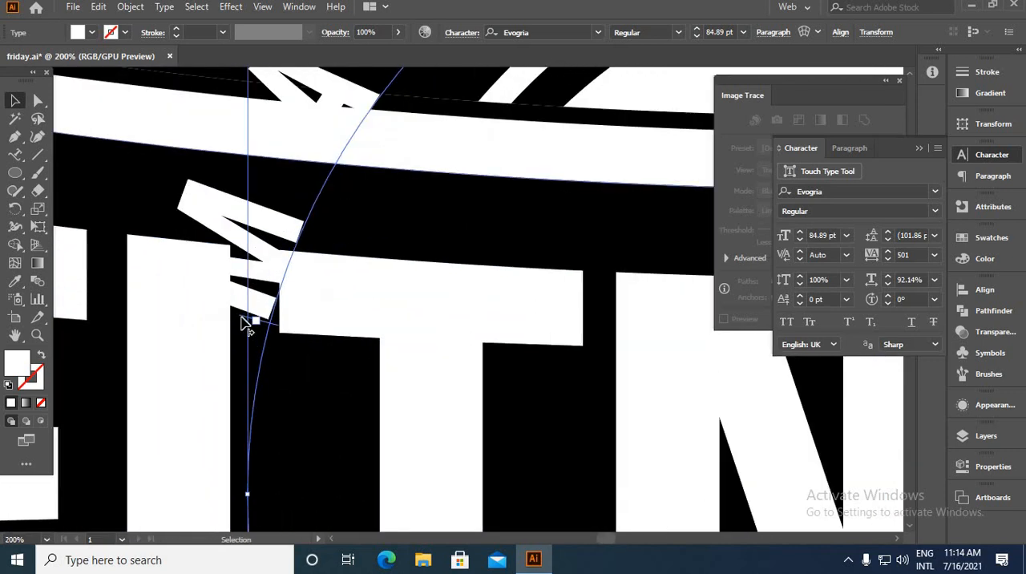
drag(247, 322, 228, 491)
scroll(222, 435, down, 3)
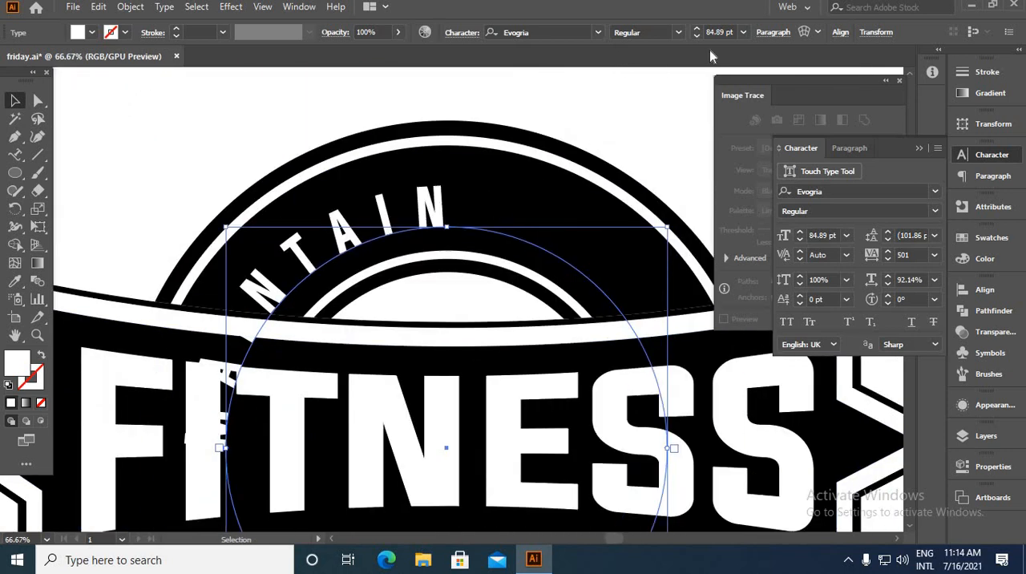
Centre-align the curved MAINTAIN text on its path and deselect it
click(771, 33)
click(654, 59)
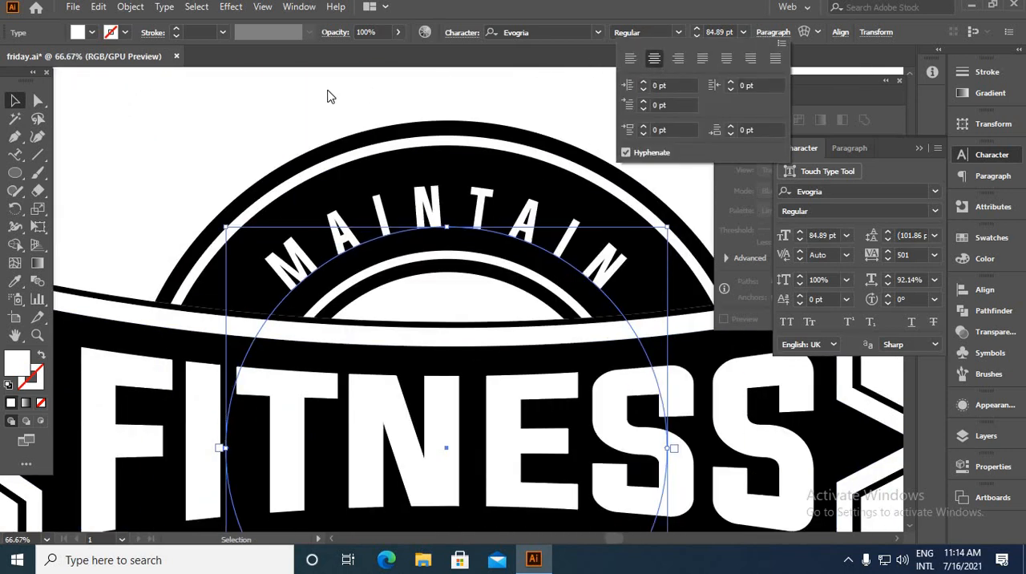
click(292, 105)
click(153, 171)
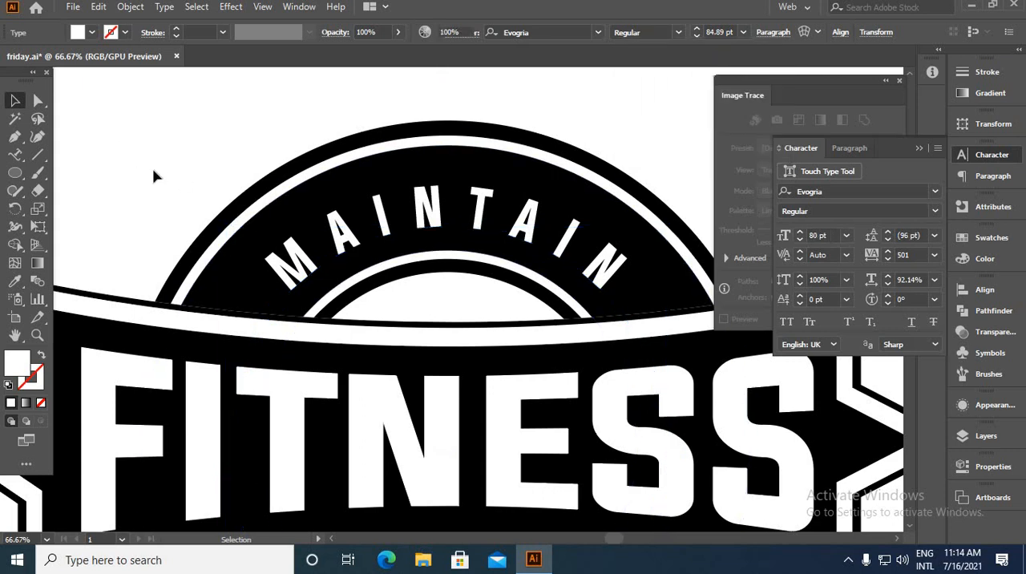
scroll(360, 229, down, 3)
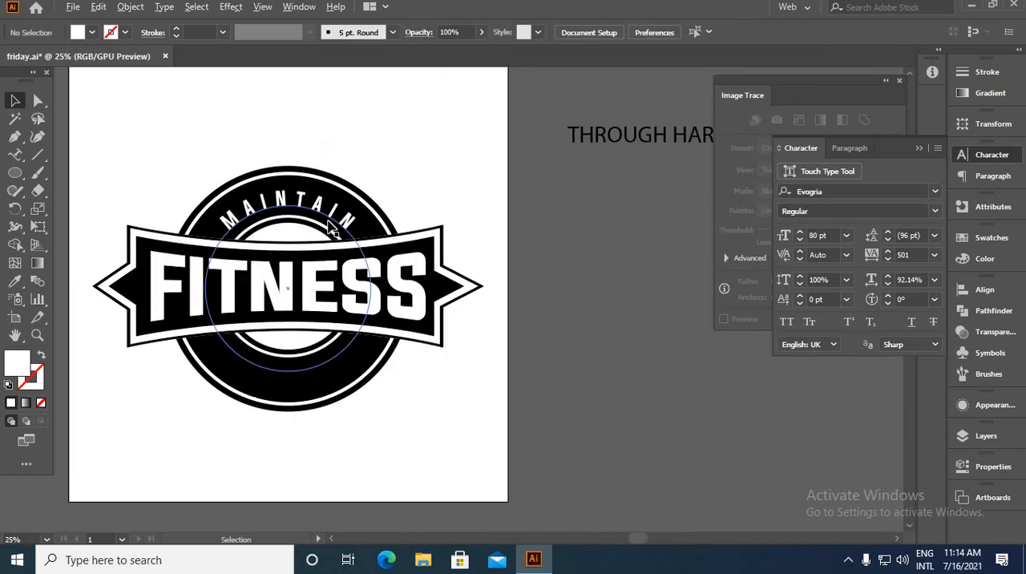
Increase the curved MAINTAIN text's tracking to 601
scroll(318, 213, up, 2)
click(339, 221)
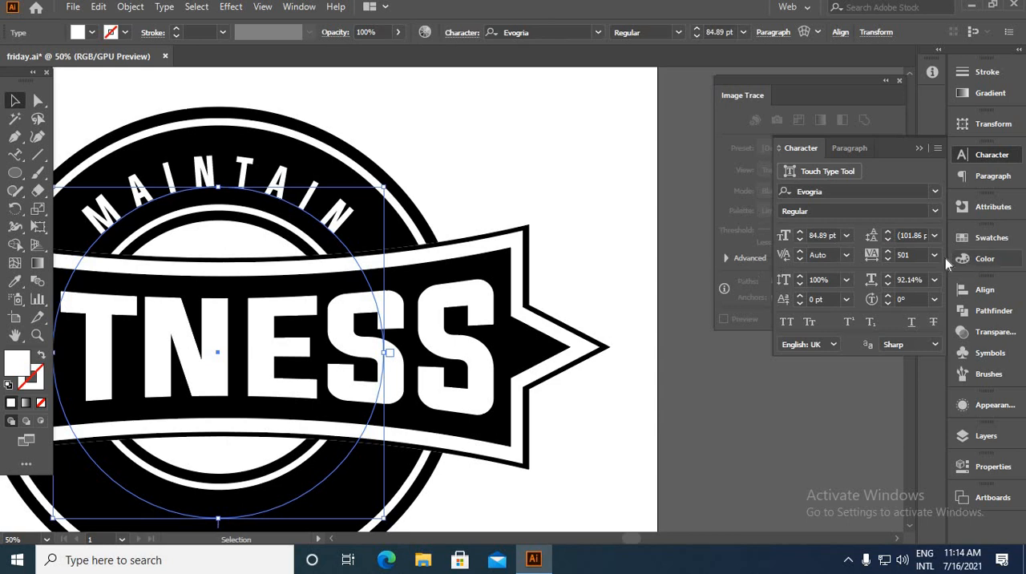
click(905, 255)
key(Return)
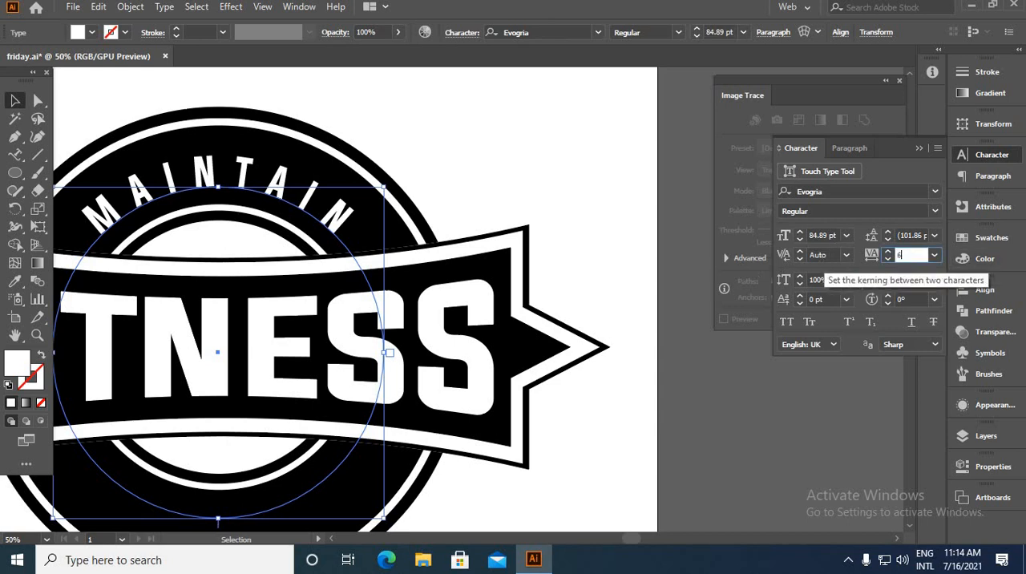
text(601)
key(Return)
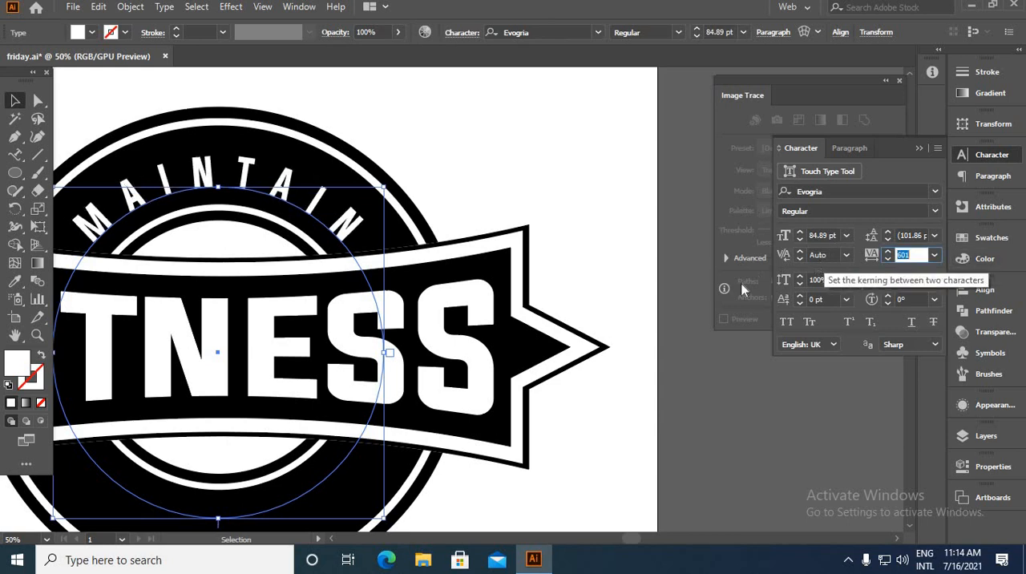
click(605, 198)
scroll(602, 194, down, 3)
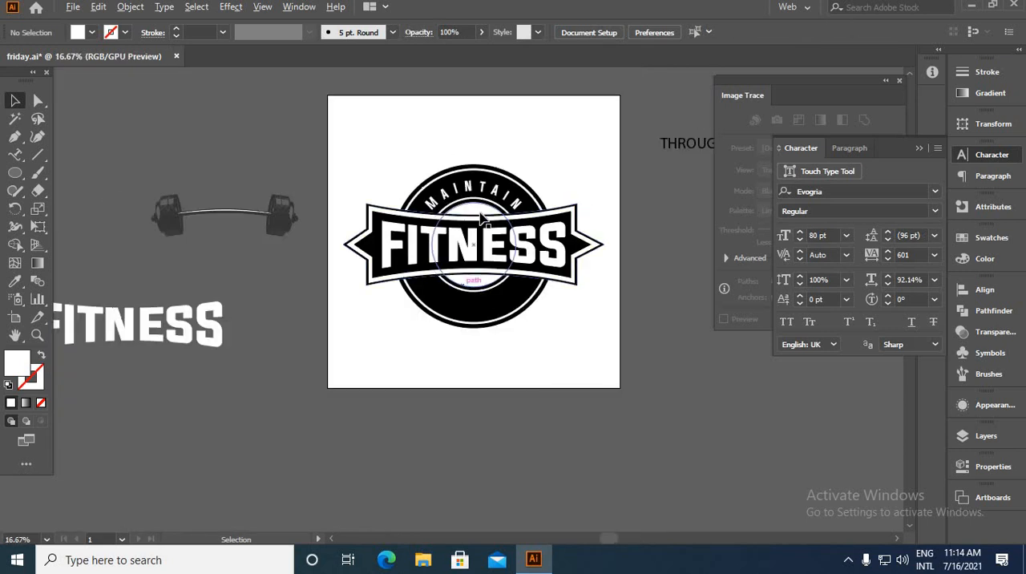
Keep an editable copy of the curved MAINTAIN text beside the artboard and convert the one on the badge to outlines
scroll(487, 212, up, 4)
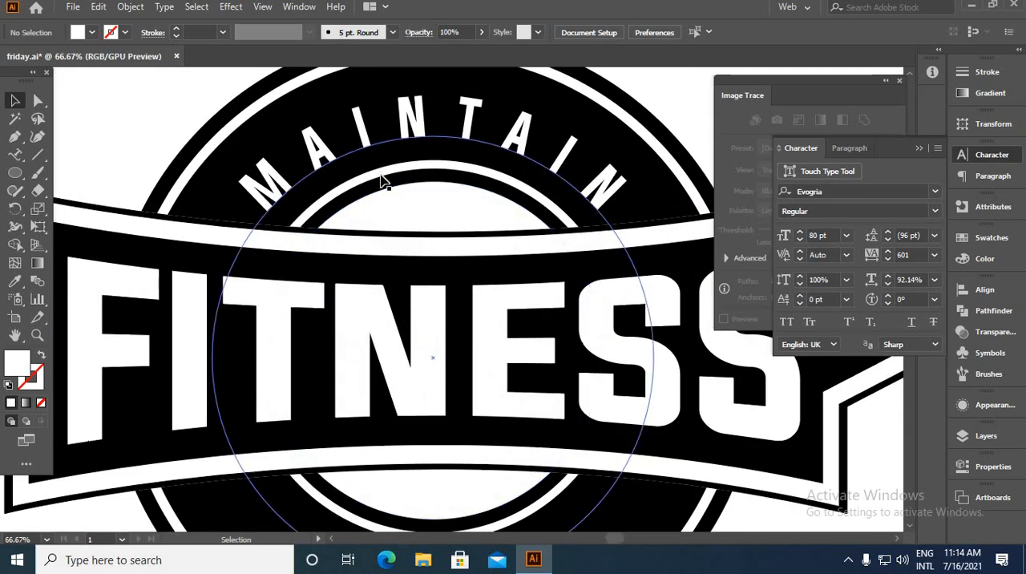
scroll(393, 201, down, 2)
right_click(388, 107)
click(475, 209)
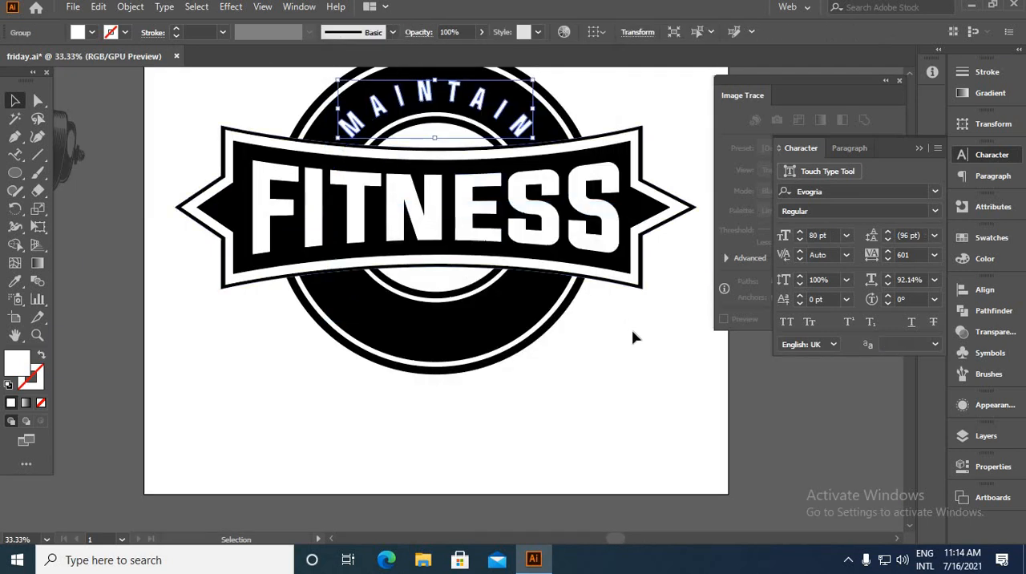
click(624, 334)
Replace the wording of the curved MAINTAIN copy beside the artboard with the copied THROUGH HARD WORK text
scroll(623, 333, down, 3)
click(540, 267)
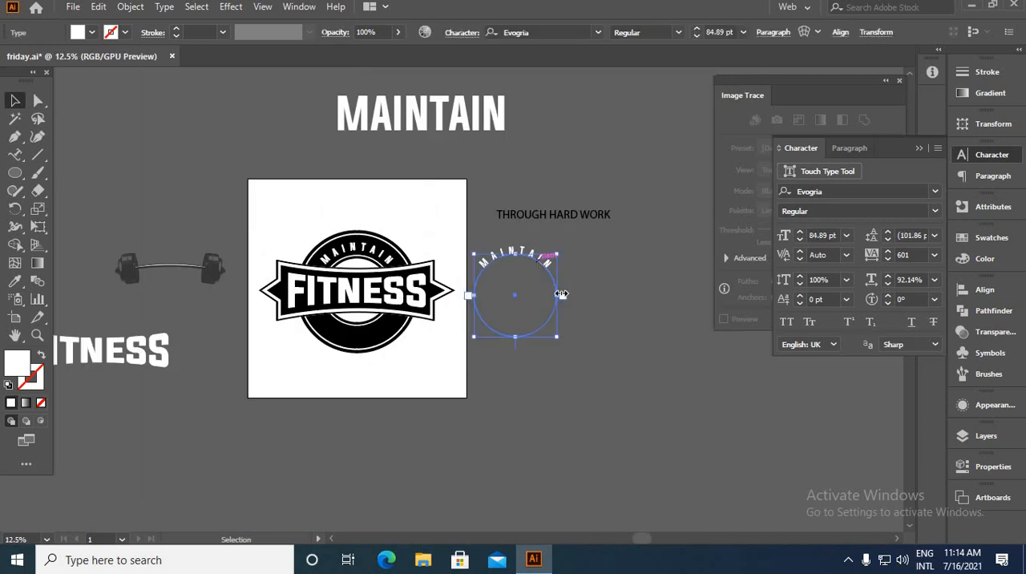
scroll(553, 298, up, 2)
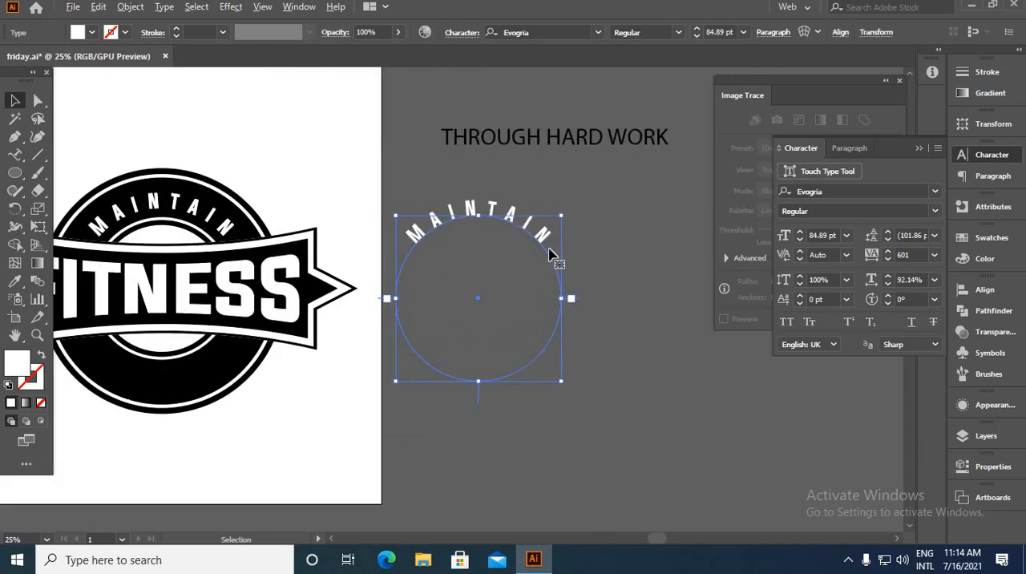
click(537, 154)
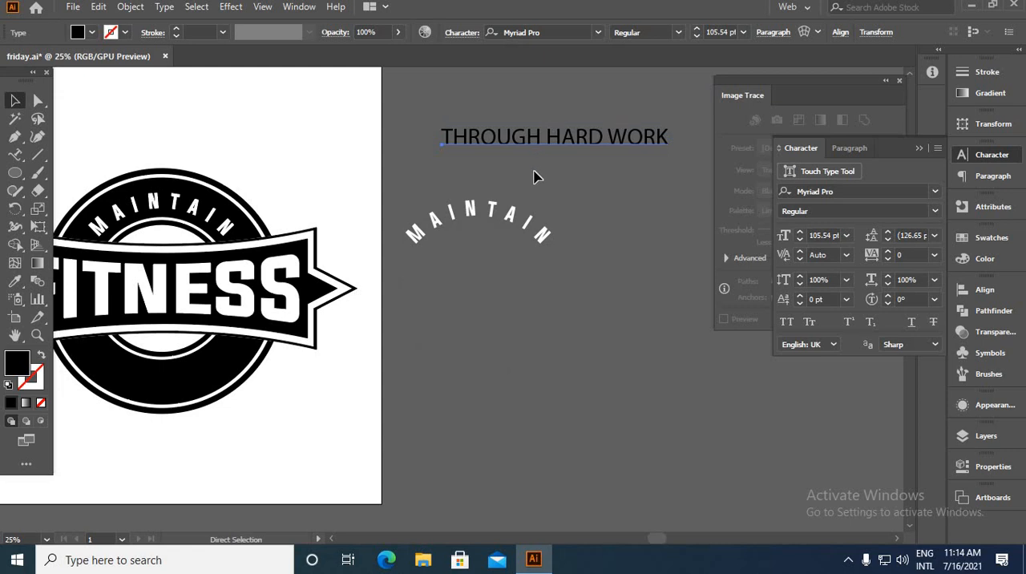
key(ctrl+c)
click(537, 250)
scroll(518, 235, up, 1)
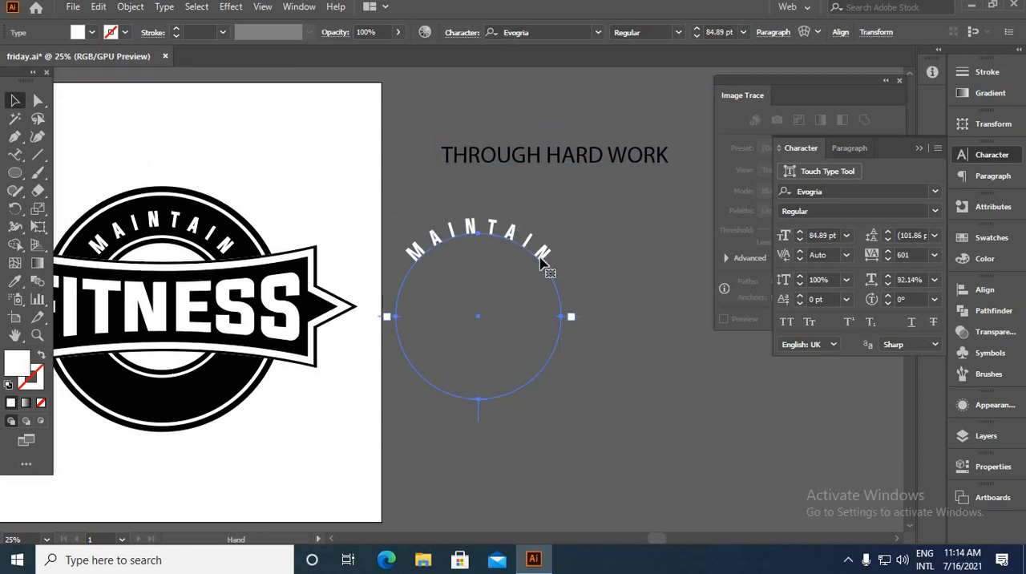
double_click(544, 254)
key(ctrl+a)
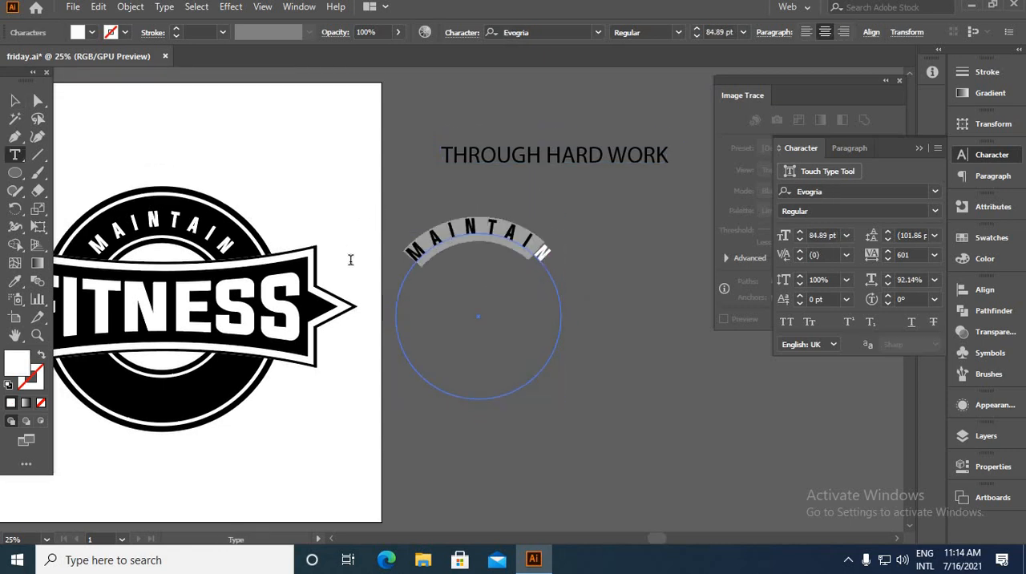
key(BackSpace)
key(ctrl+v)
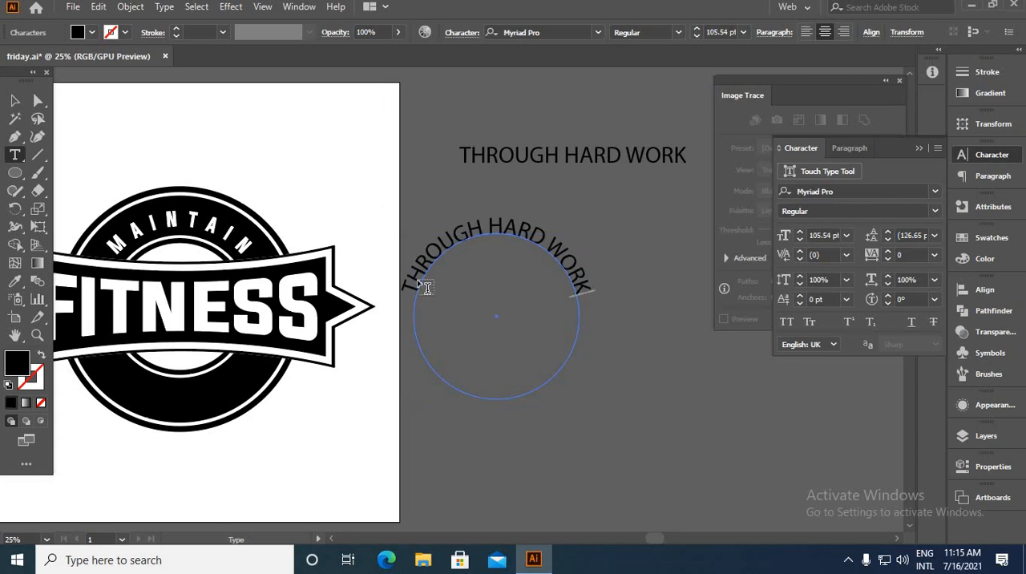
Change the curved THROUGH HARD WORK text's font to Evogria
click(14, 101)
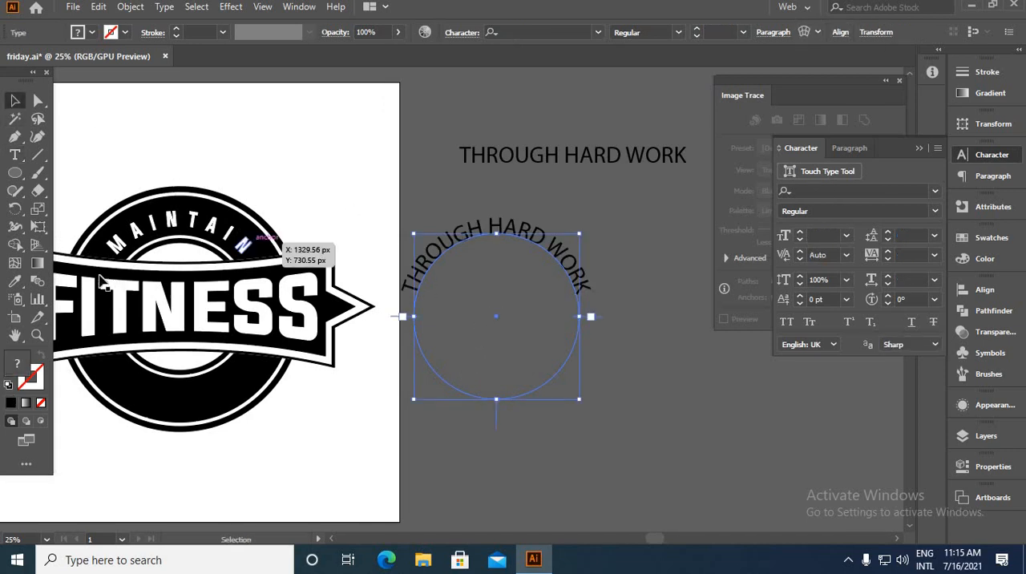
key(ctrl+minus)
key(ctrl+minus)
key(ctrl+minus)
click(16, 282)
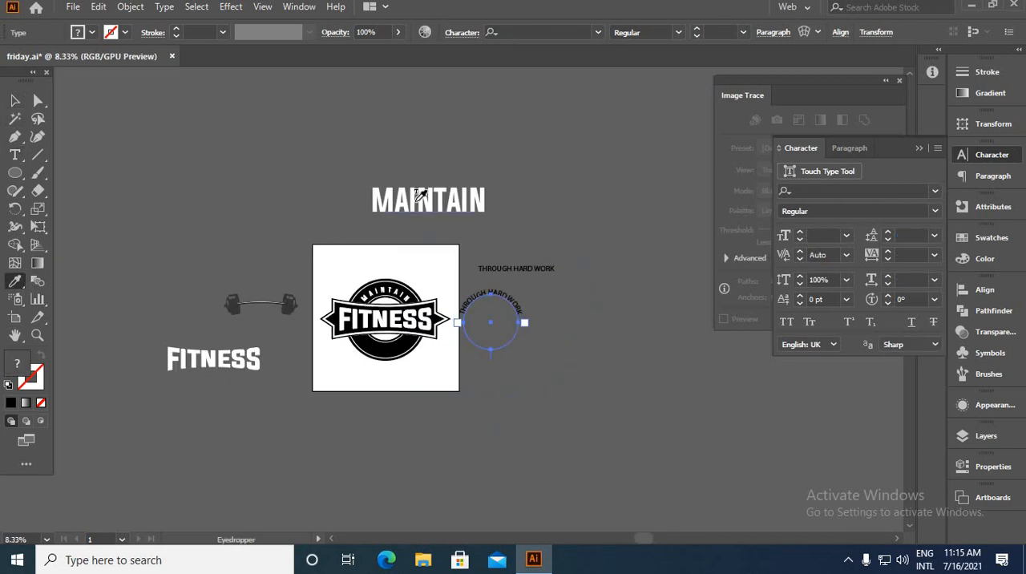
click(597, 32)
click(668, 105)
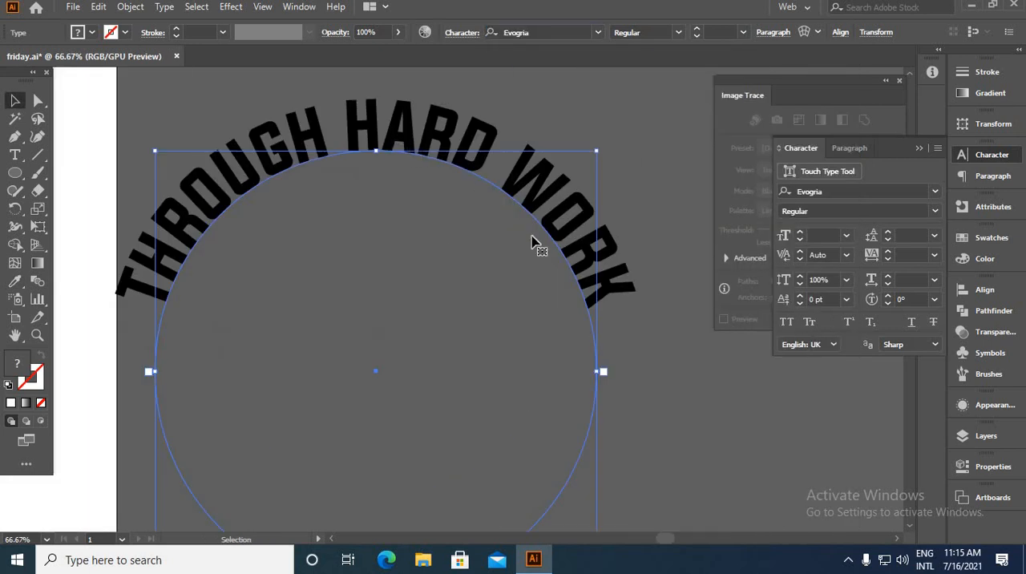
Flip the curved THROUGH HARD WORK text to run along the inside bottom of its circle
scroll(615, 308, down, 1)
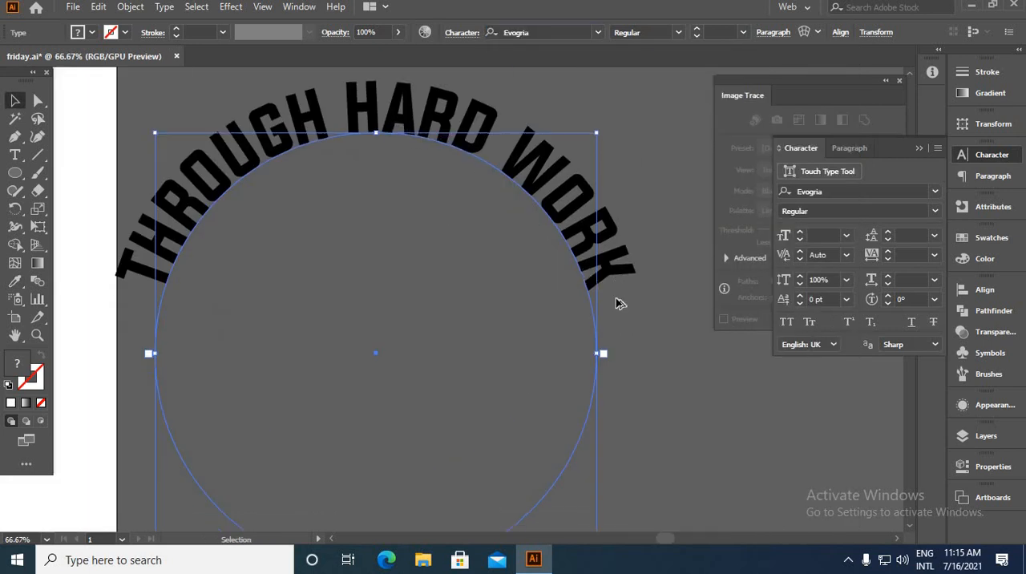
scroll(615, 302, down, 2)
scroll(552, 402, up, 2)
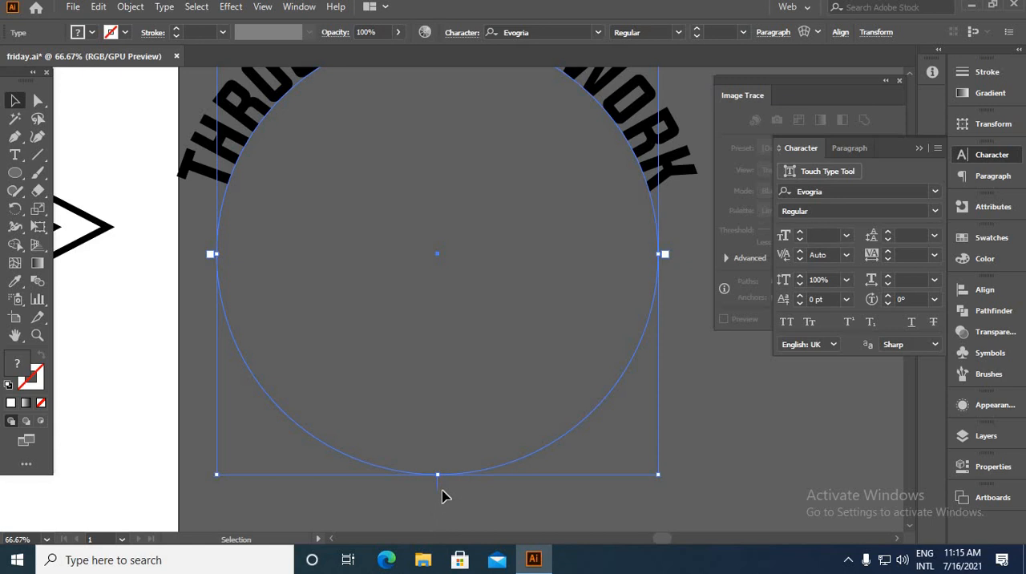
drag(437, 478, 641, 466)
click(686, 444)
scroll(654, 457, down, 5)
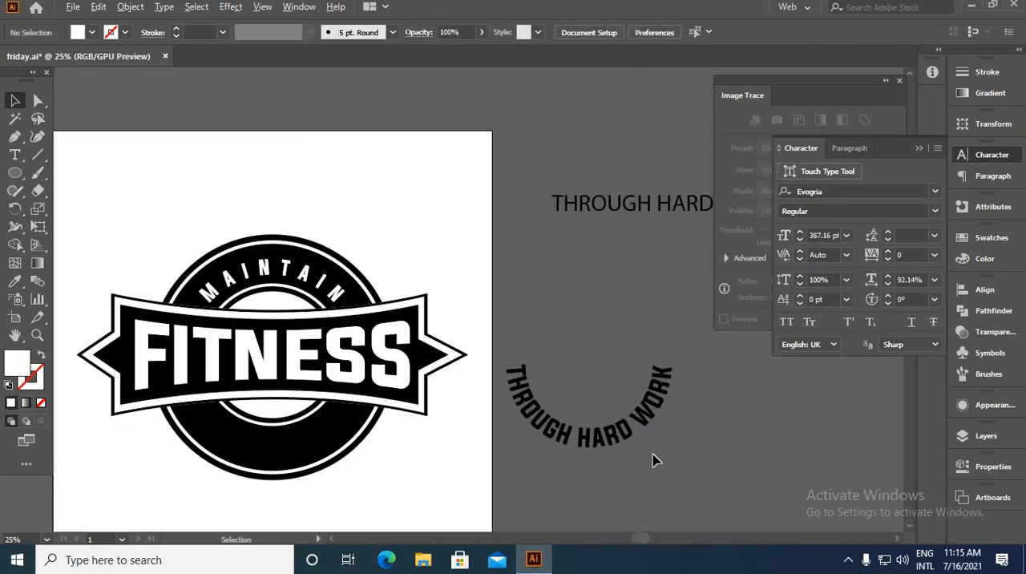
Centre the curved THROUGH HARD WORK text on the badge, colour it white, enlarge its circle to fit the lower ring and increase its font size
drag(541, 453, 513, 443)
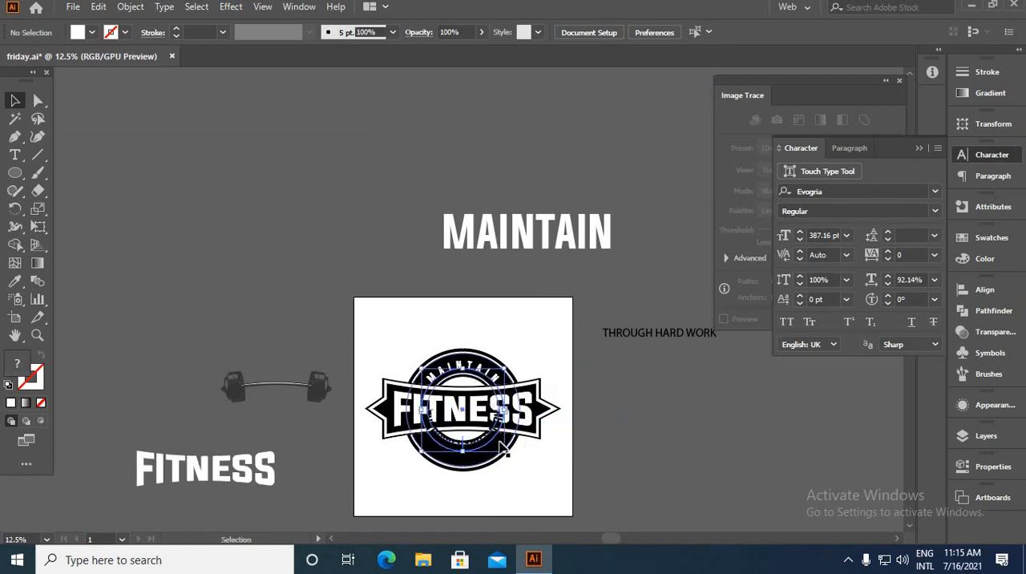
scroll(473, 445, up, 4)
drag(666, 490, 665, 487)
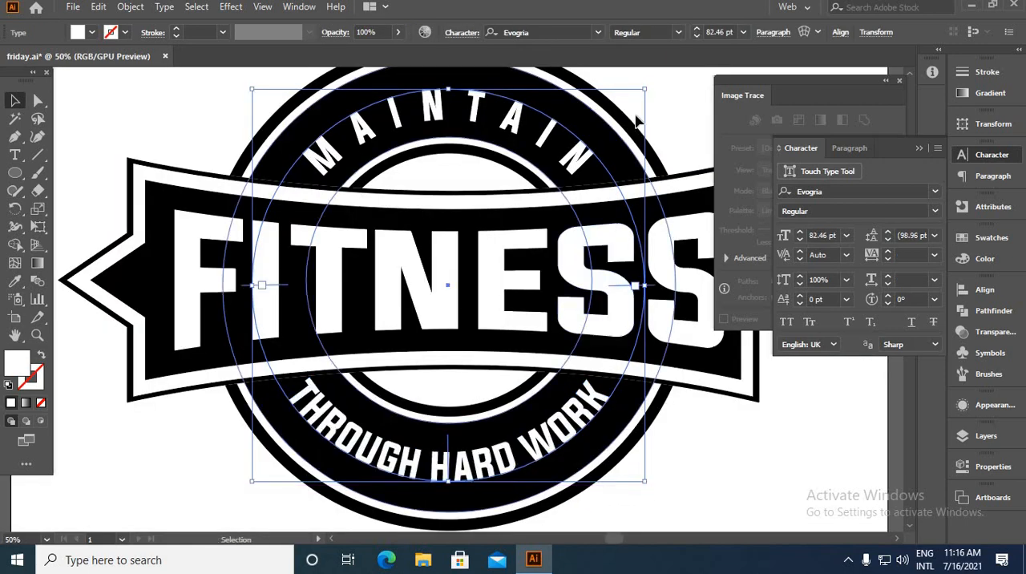
click(697, 30)
click(697, 29)
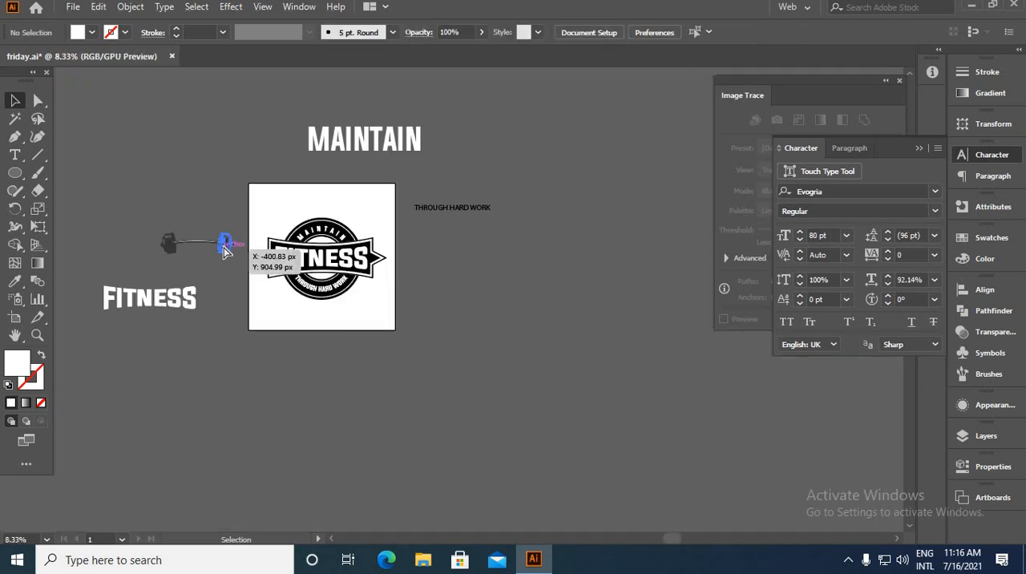
Move the barbell graphic onto the badge across the banner's lower edge and bring it to the front
drag(227, 247, 343, 281)
scroll(328, 276, up, 5)
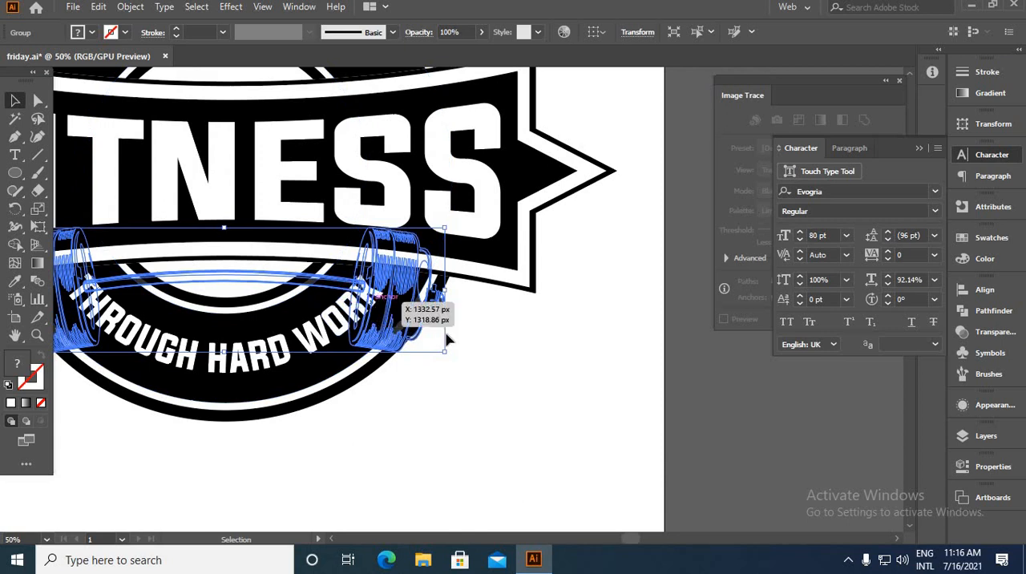
right_click(463, 337)
mouse_move(545, 256)
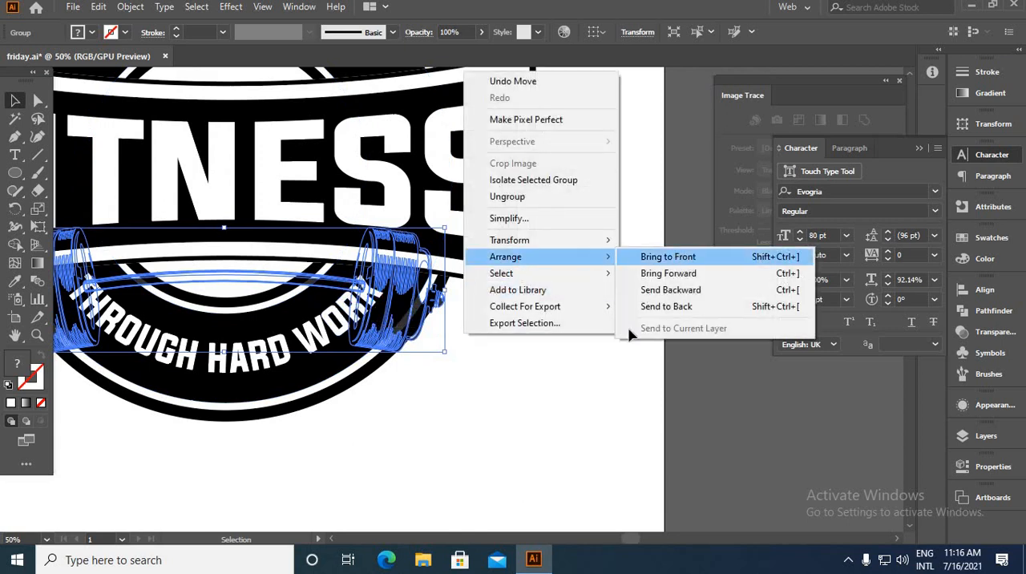
click(667, 257)
click(627, 343)
scroll(628, 344, down, 3)
scroll(504, 337, up, 3)
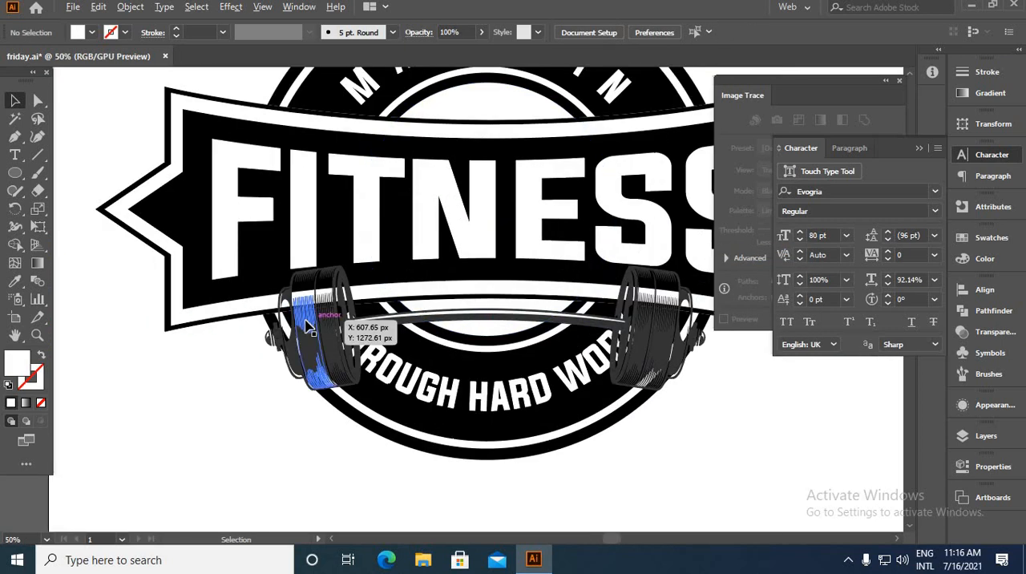
Recolour the barbell's dark grey parts black using the Magic Wand and the Eyedropper, sampling the banner's black
scroll(307, 325, up, 2)
double_click(319, 345)
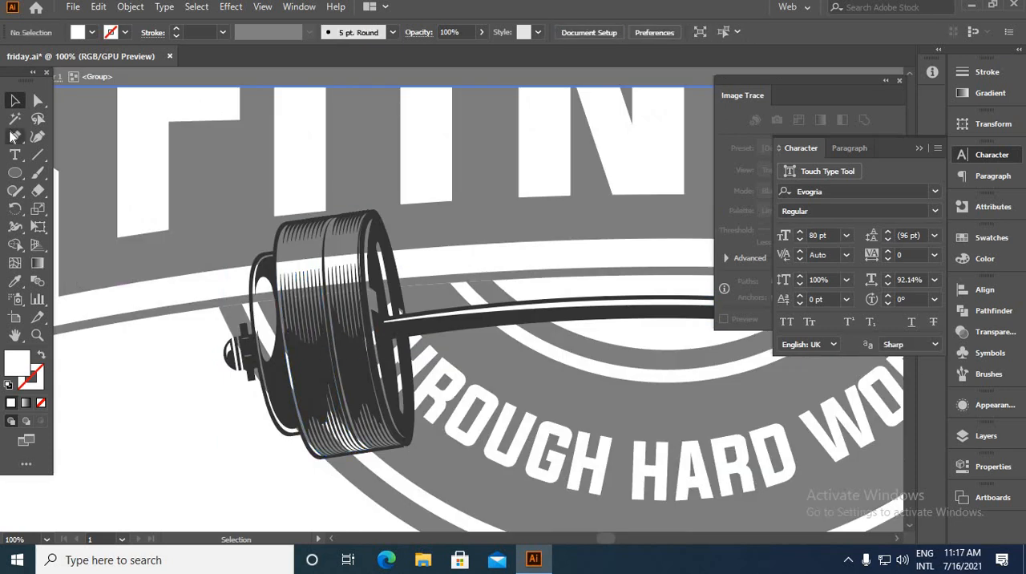
click(14, 118)
click(235, 341)
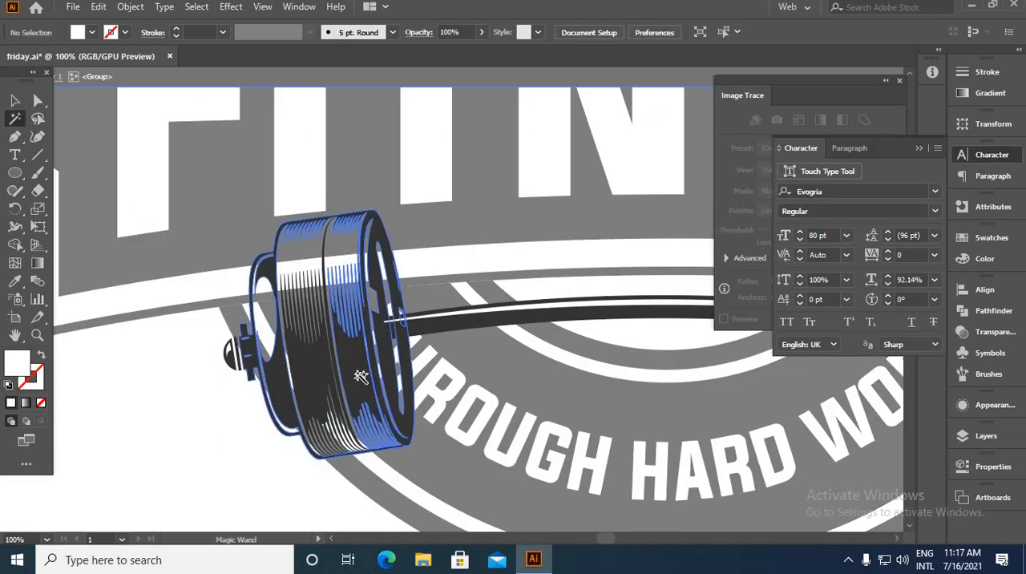
click(14, 282)
click(172, 252)
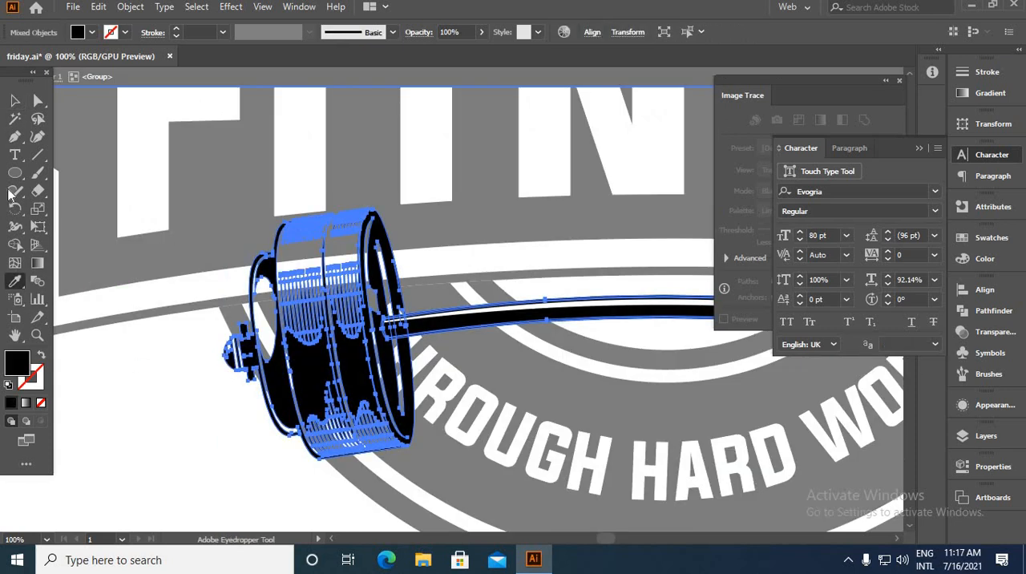
click(14, 101)
Move the barbell, the FITNESS text and the curved THROUGH HARD WORK text off the badge
drag(232, 337, 237, 312)
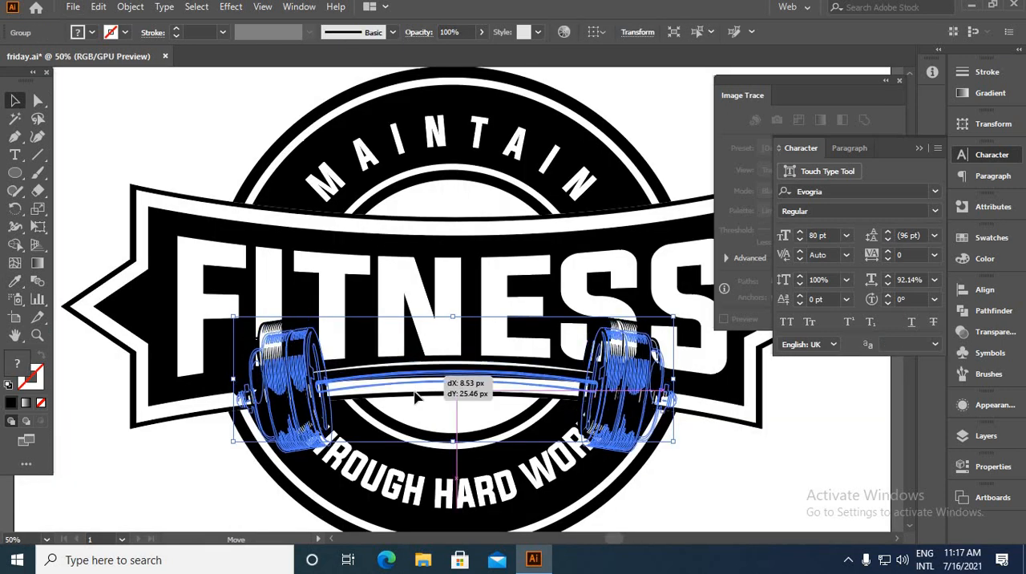
drag(414, 394, 477, 433)
click(761, 507)
scroll(553, 406, down, 3)
drag(479, 362, 232, 198)
click(316, 298)
drag(512, 439, 274, 363)
click(327, 383)
scroll(472, 409, up, 2)
drag(460, 423, 297, 258)
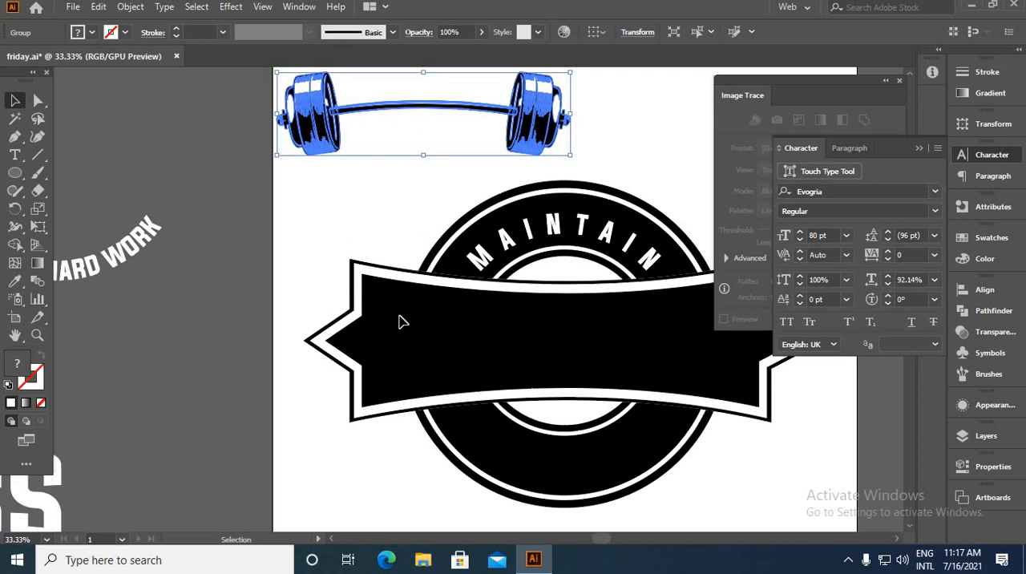
Group the badge's rings, banner and MAINTAIN text into one object
click(789, 510)
key(ctrl+g)
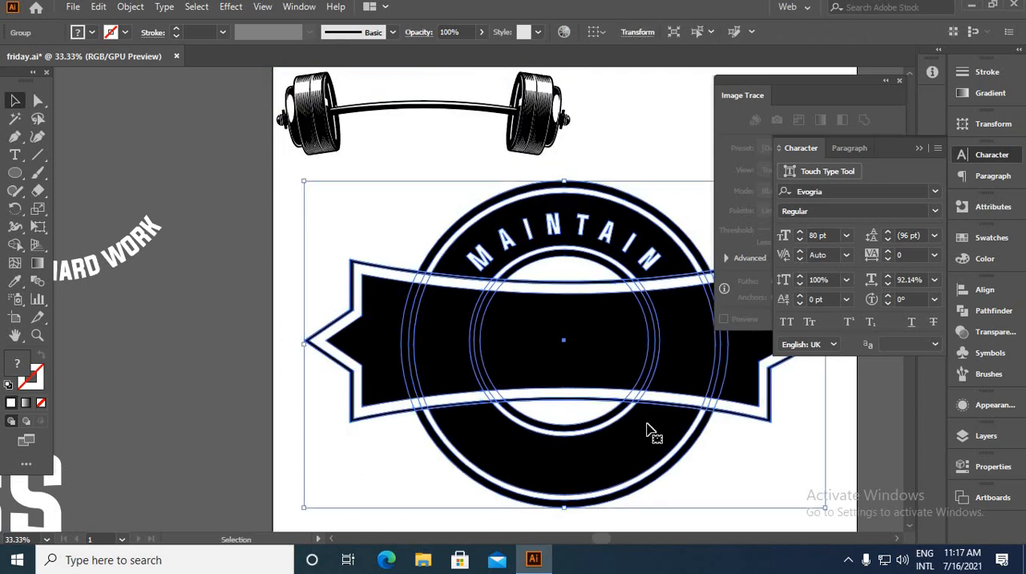
scroll(613, 415, down, 3)
click(786, 472)
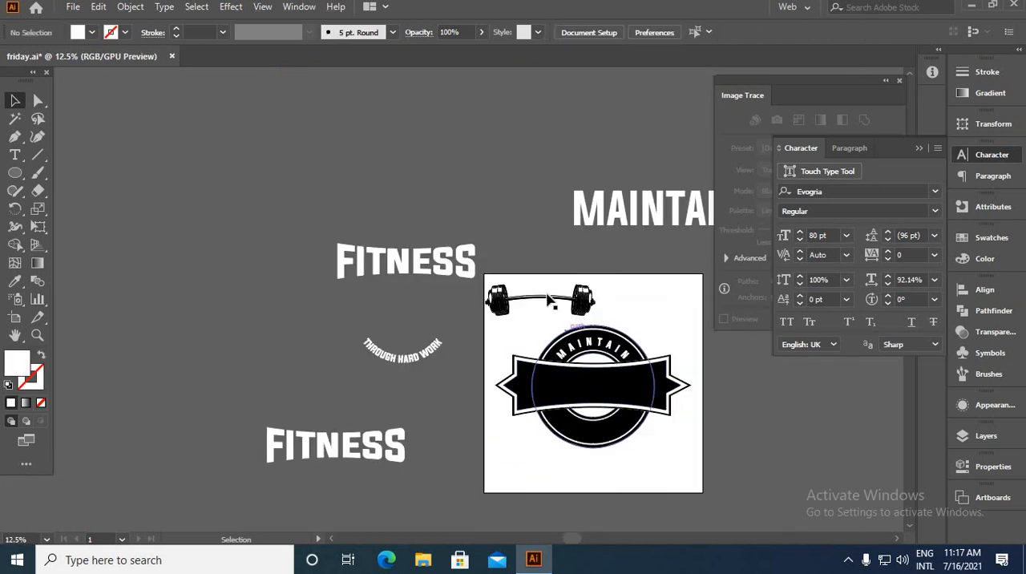
Move the barbell onto the banner's lower edge and offset its path by 13 px with round joins
drag(548, 303, 606, 409)
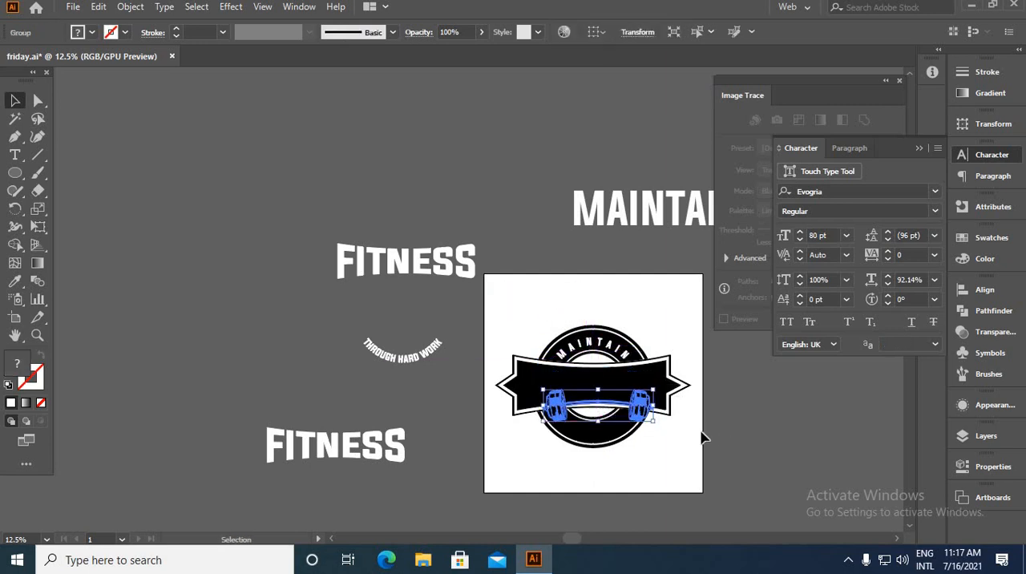
scroll(689, 428, up, 3)
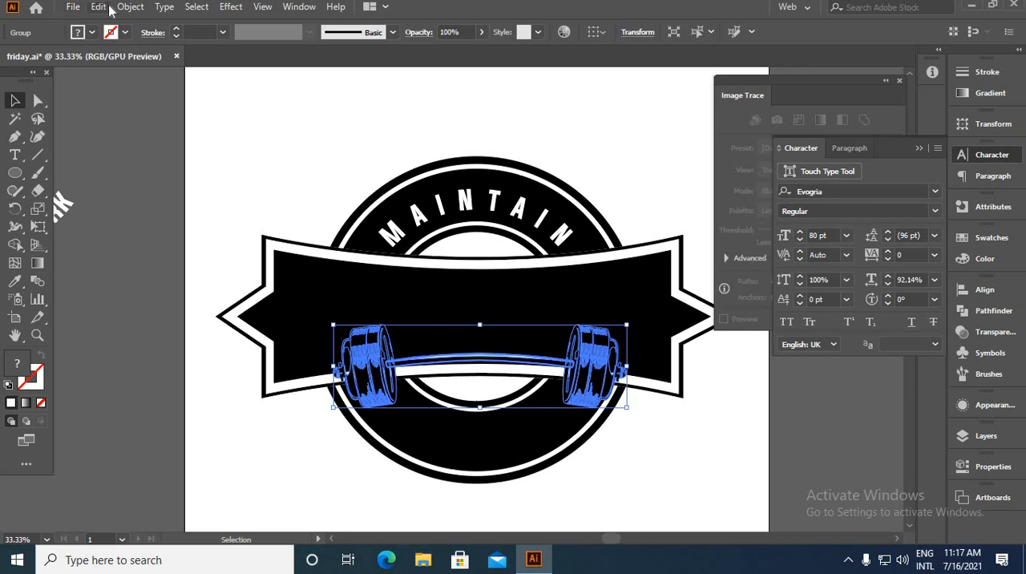
click(129, 7)
mouse_move(201, 366)
click(435, 418)
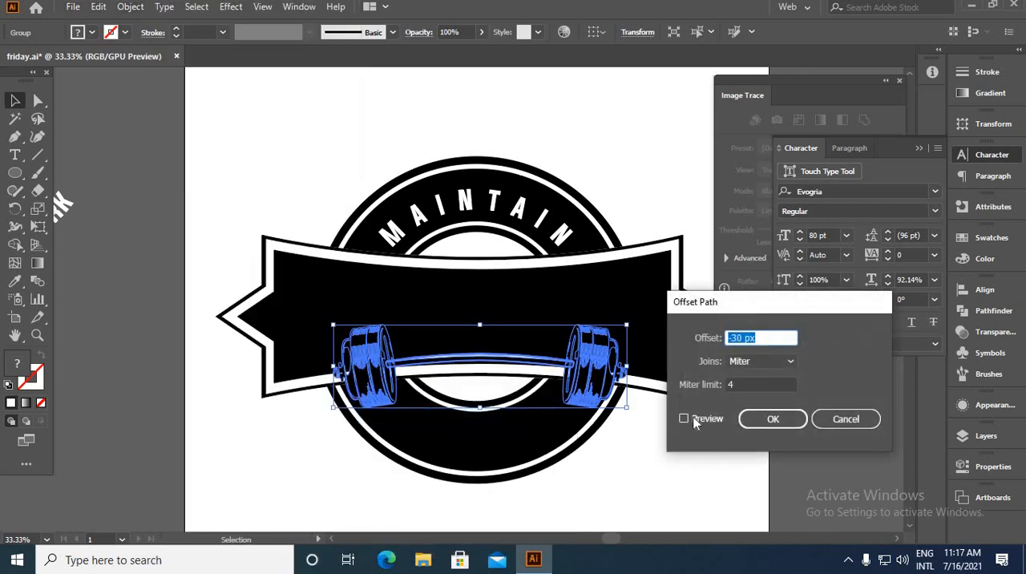
click(684, 418)
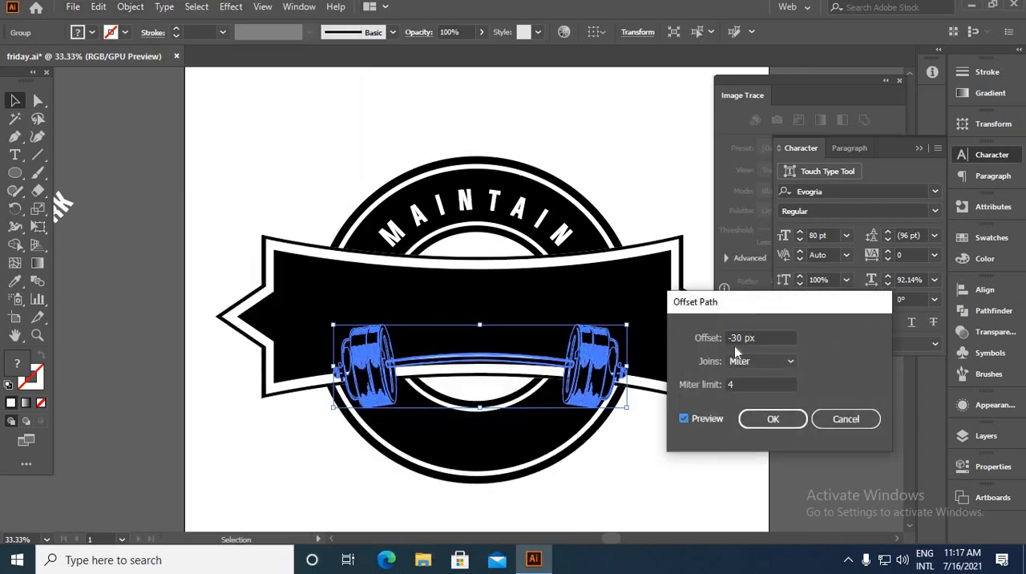
drag(745, 339, 696, 347)
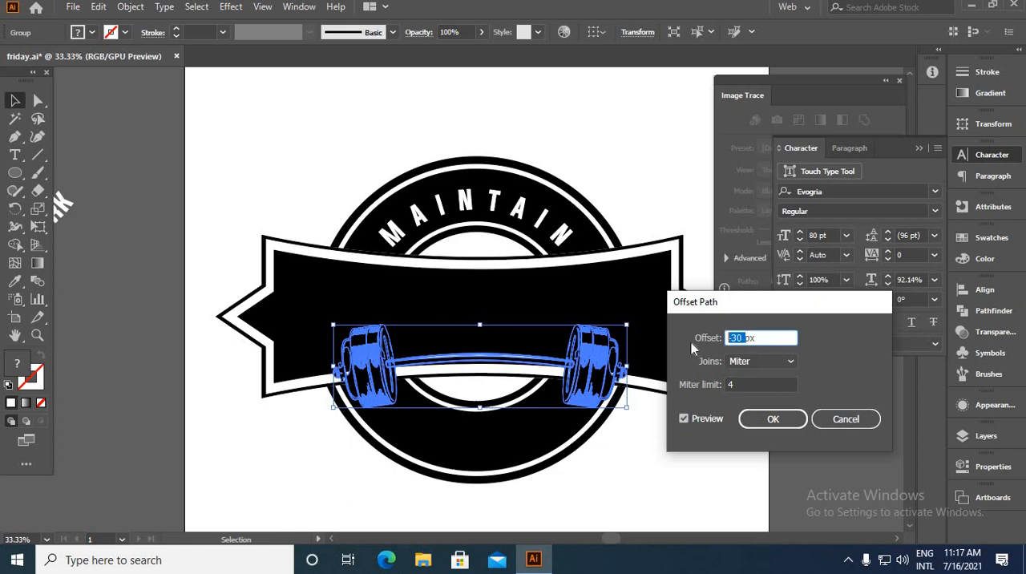
text(13)
click(766, 362)
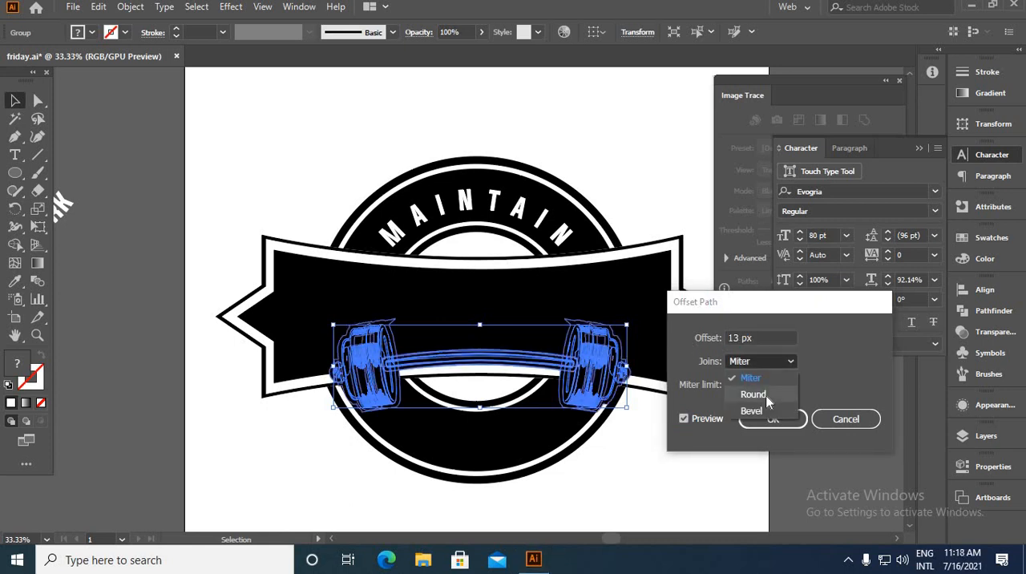
click(754, 394)
click(772, 418)
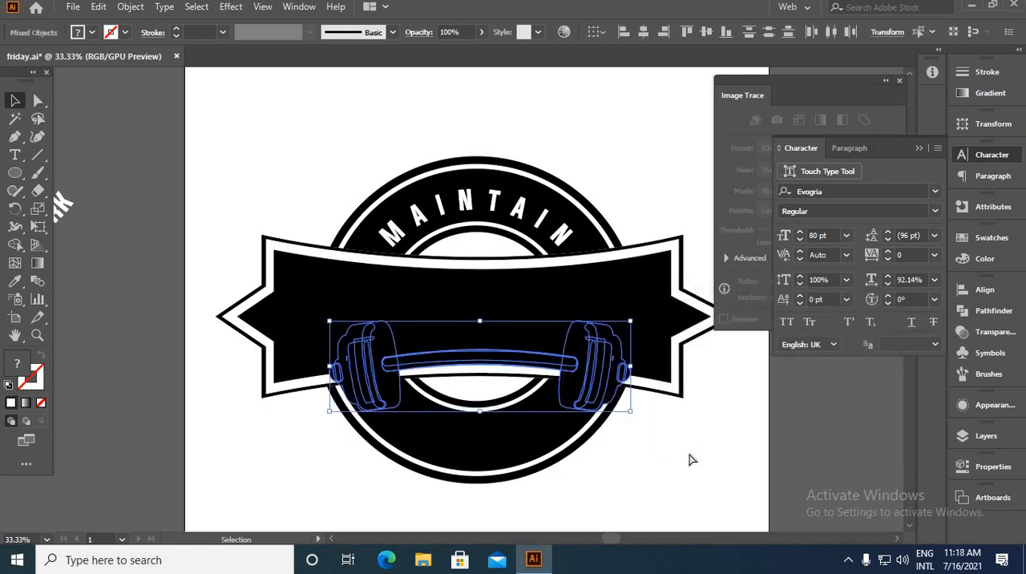
Give the badge group a non-clipping opacity mask containing the barbell and its offset outline pasted in place, and exit mask editing
click(690, 460)
click(485, 441)
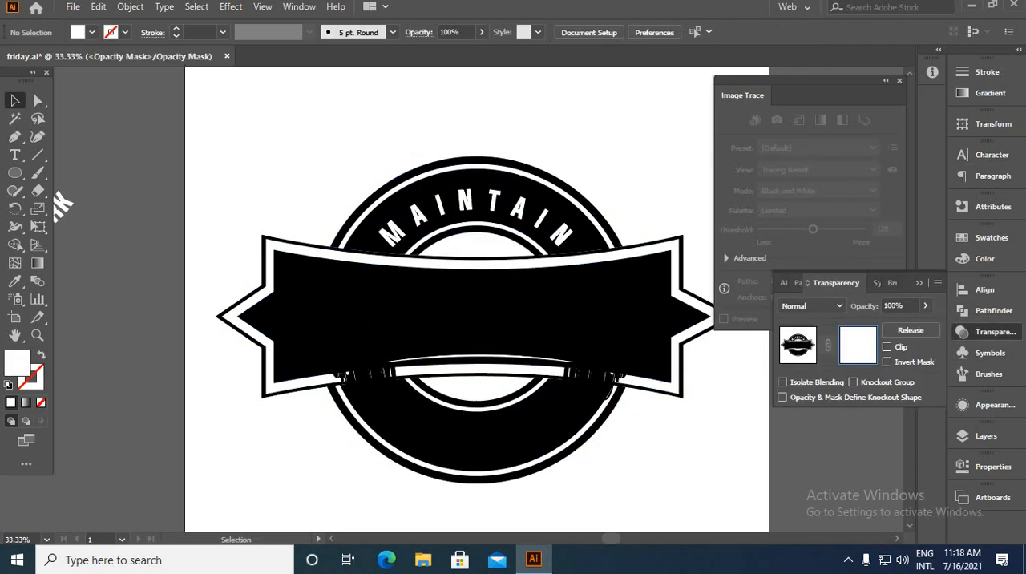
key(ctrl+f)
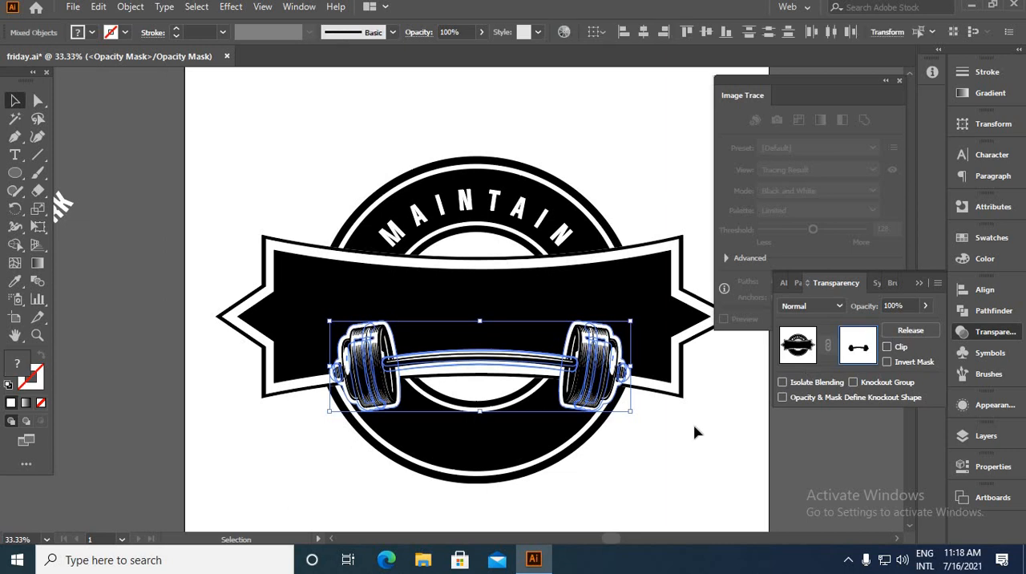
click(671, 427)
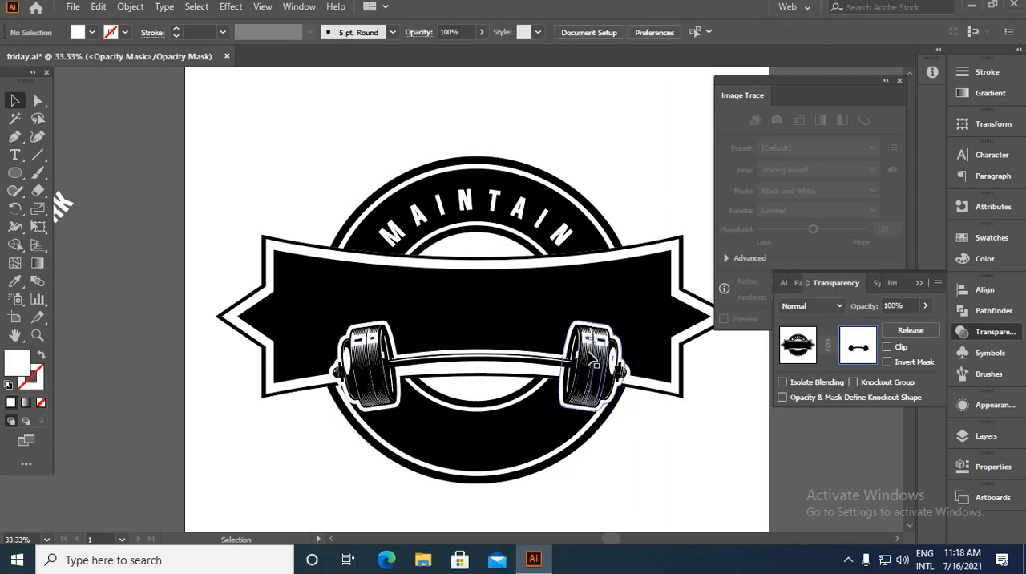
click(779, 353)
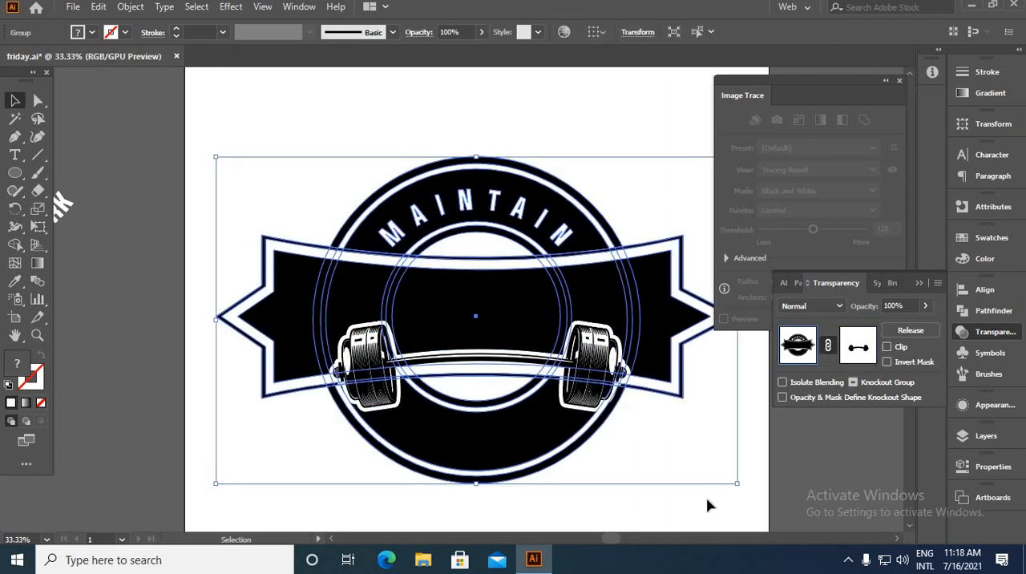
click(706, 501)
Move the upper white FITNESS text onto the banner and bring it to the front
scroll(260, 184, down, 1)
click(277, 151)
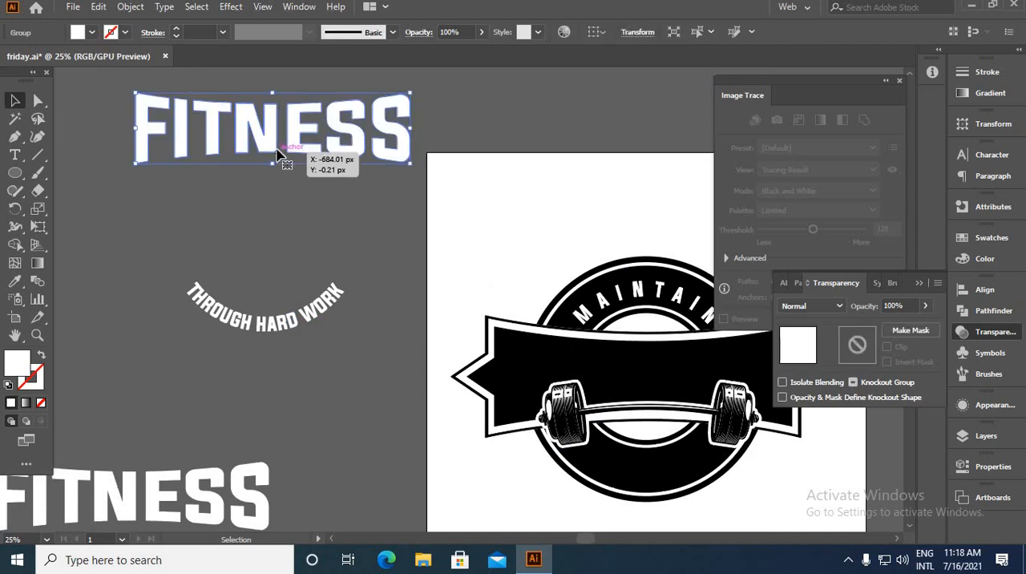
drag(276, 152, 645, 398)
right_click(412, 266)
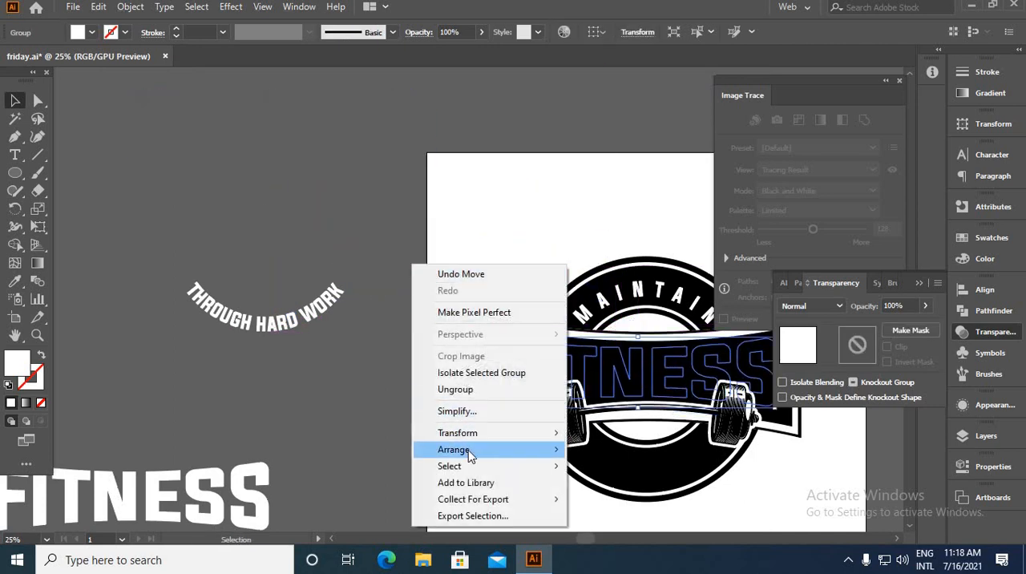
mouse_move(471, 455)
click(609, 448)
Align the FITNESS text's horizontal and vertical centres with the badge group
scroll(357, 232, down, 1)
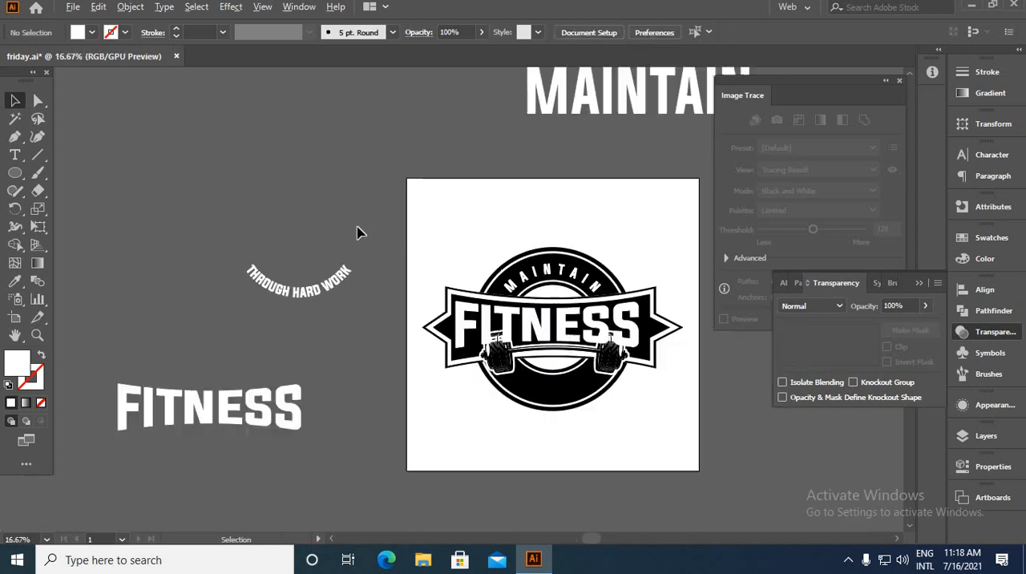
scroll(357, 233, down, 1)
scroll(597, 262, up, 2)
click(281, 346)
shift+click(286, 393)
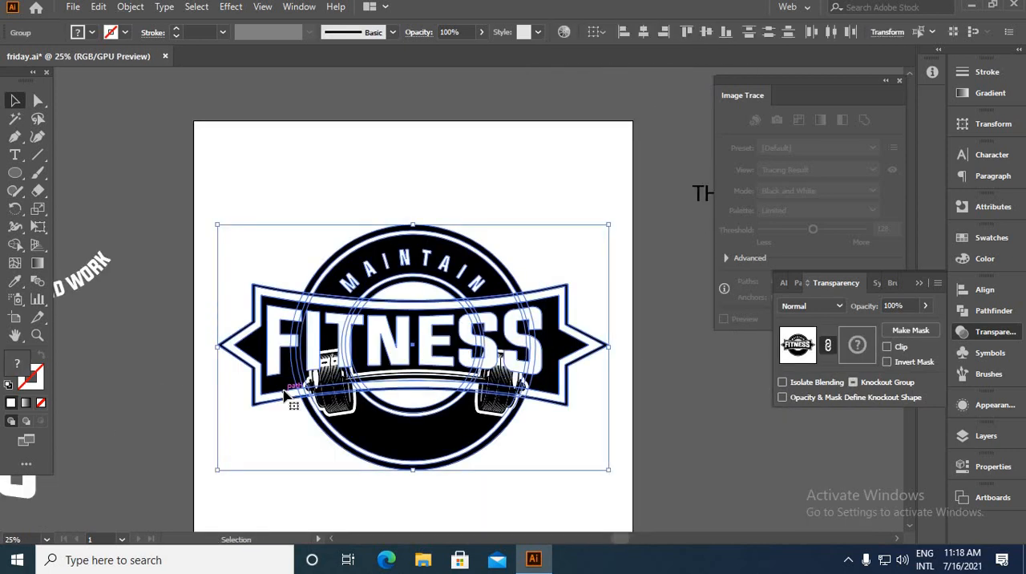
click(286, 394)
click(643, 32)
click(706, 32)
click(561, 177)
Nudge the FITNESS text slightly upward within the banner
scroll(379, 360, up, 2)
click(394, 339)
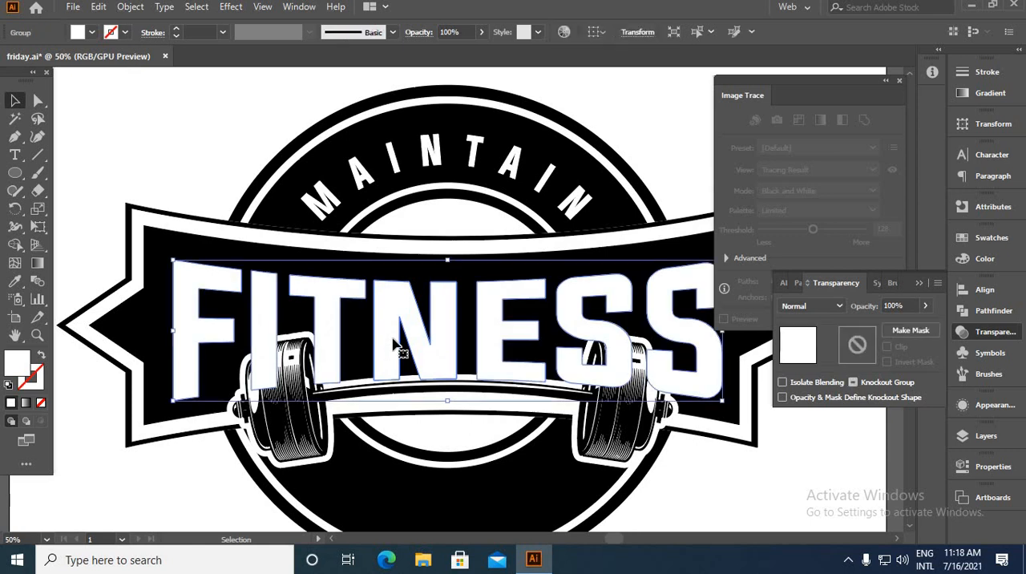
key(shift+Up)
key(shift+Up)
key(shift+Up)
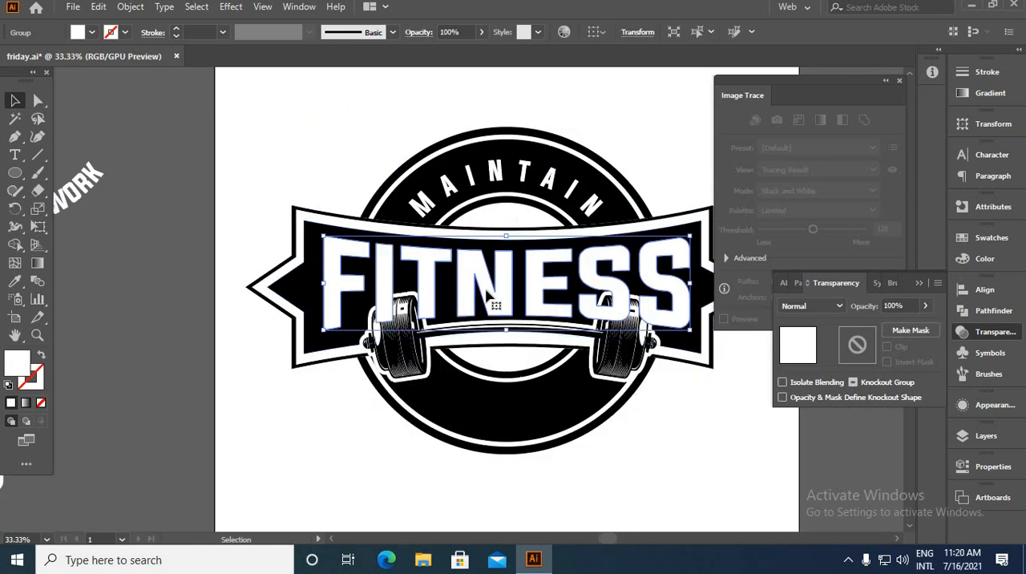
Offset the FITNESS text's path by 11 px with round joins
scroll(206, 134, up, 1)
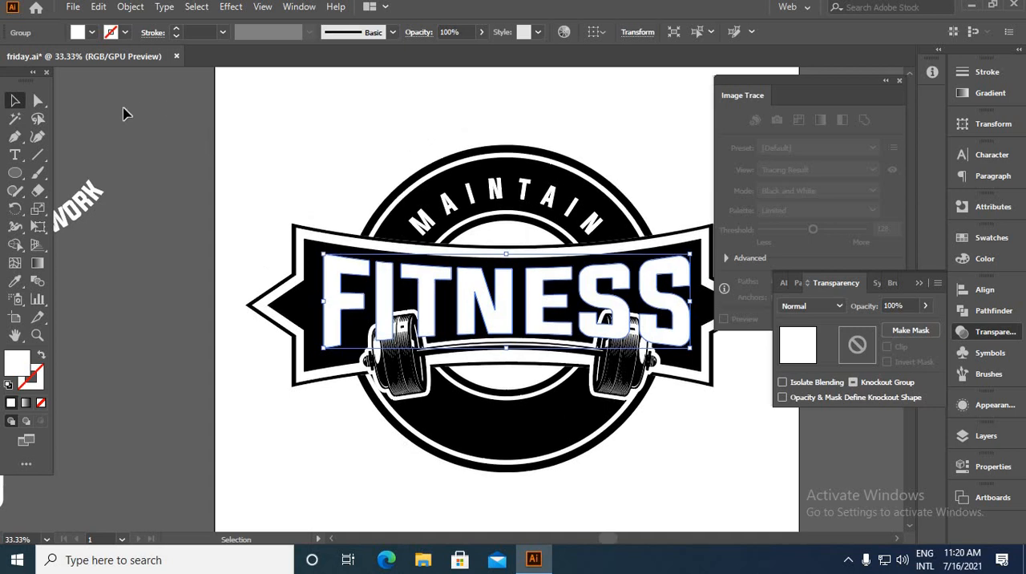
click(130, 7)
mouse_move(190, 362)
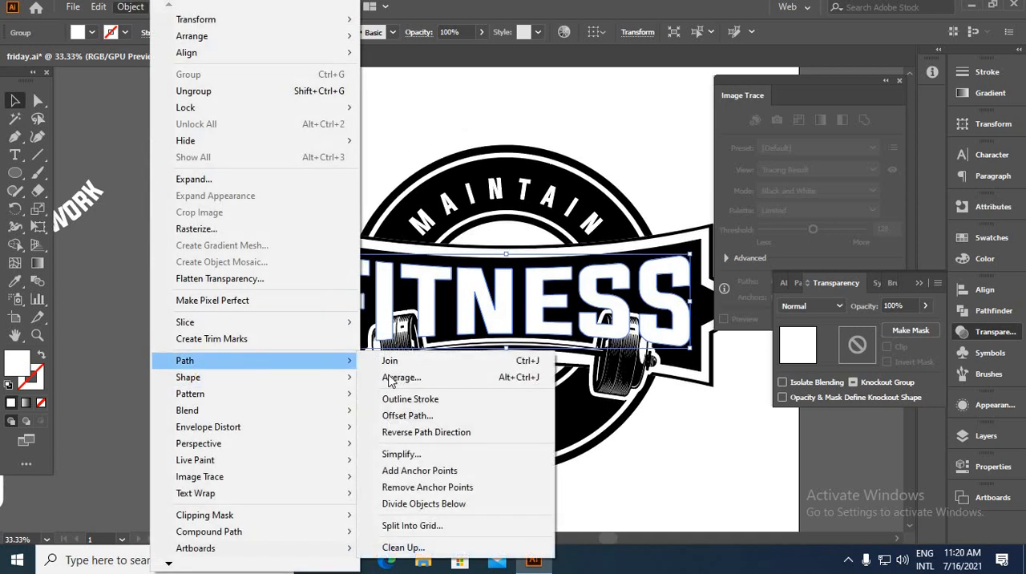
click(407, 415)
click(684, 419)
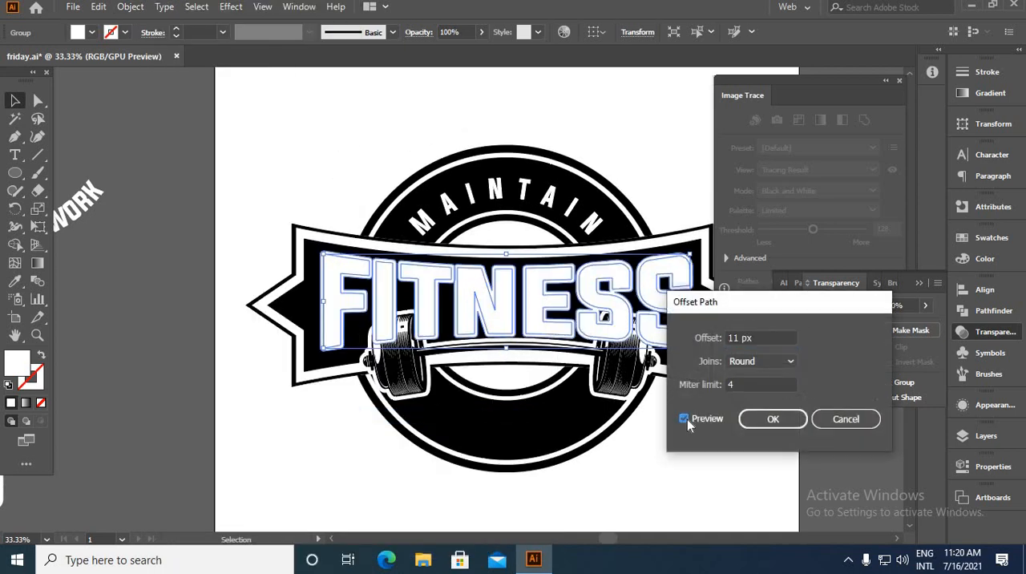
click(772, 418)
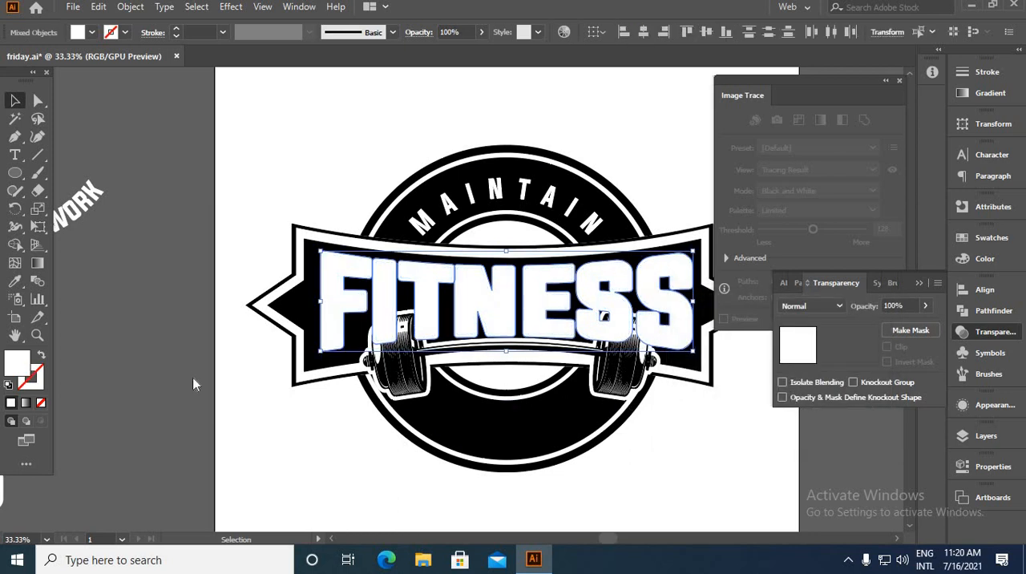
Fill the FITNESS text's offset outline with black (000000)
double_click(17, 363)
drag(754, 453, 789, 477)
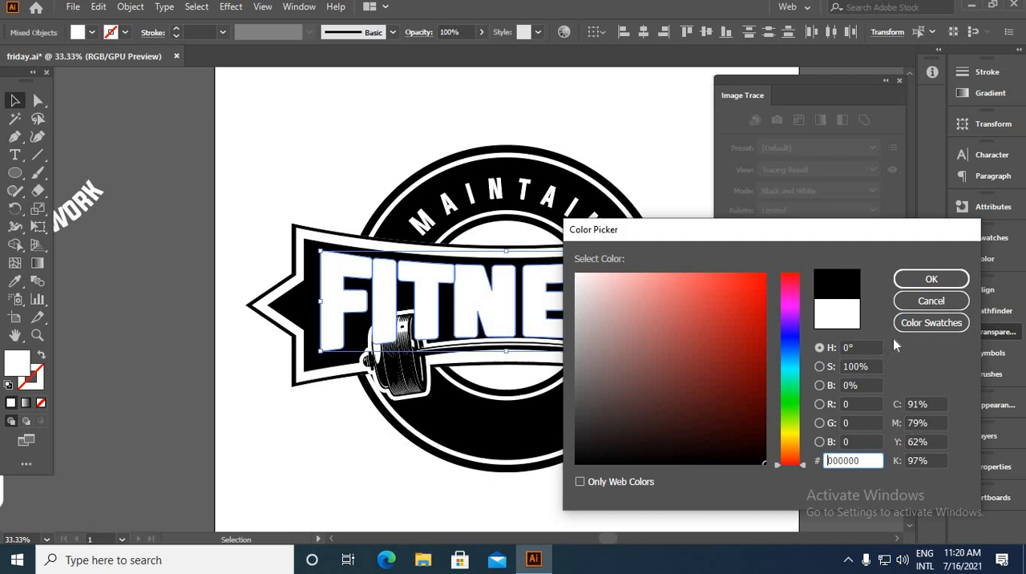
click(911, 295)
Move the curved THROUGH HARD WORK text onto the badge's lower ring
key(ctrl+minus)
click(149, 197)
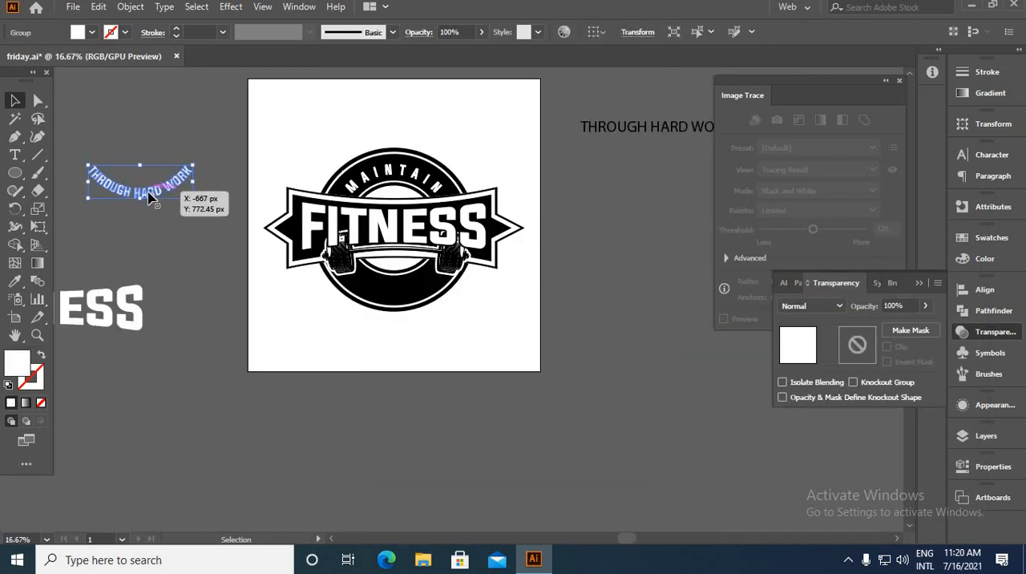
drag(149, 197, 405, 294)
Offset the curved THROUGH HARD WORK text's path by 5 px with round joins
key(ctrl+plus)
key(ctrl+plus)
key(ctrl+plus)
click(131, 7)
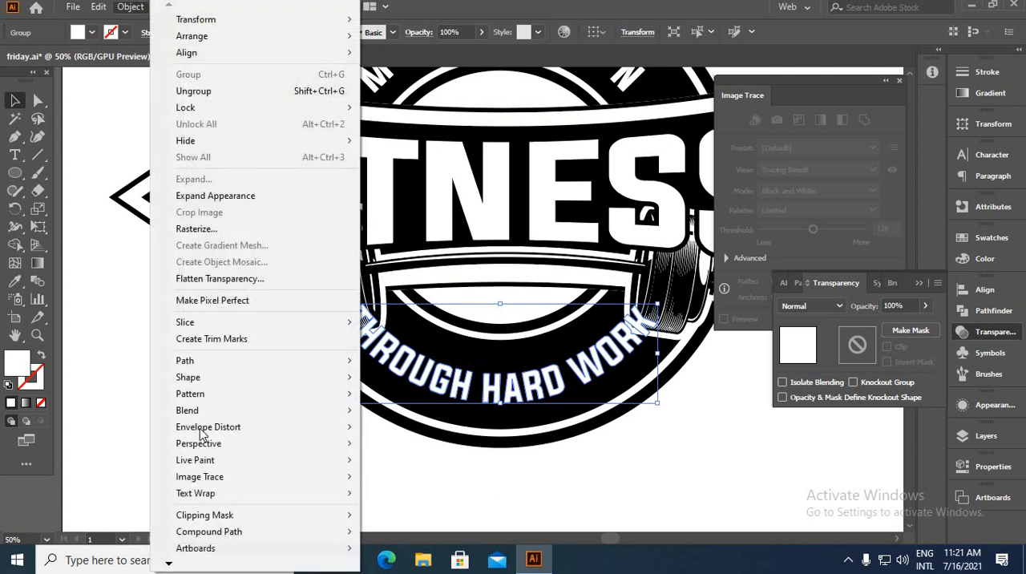
mouse_move(212, 361)
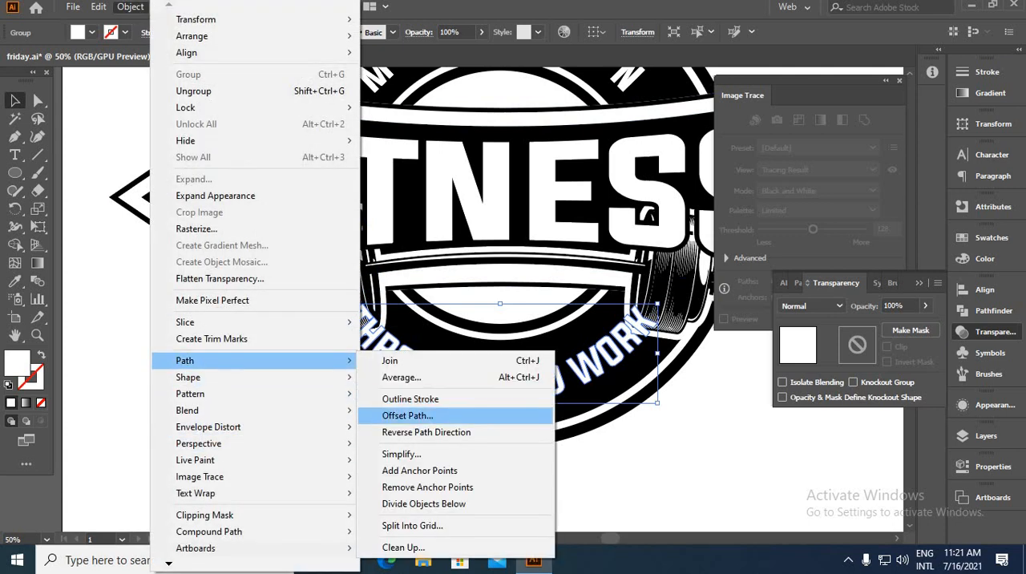
click(417, 415)
click(683, 418)
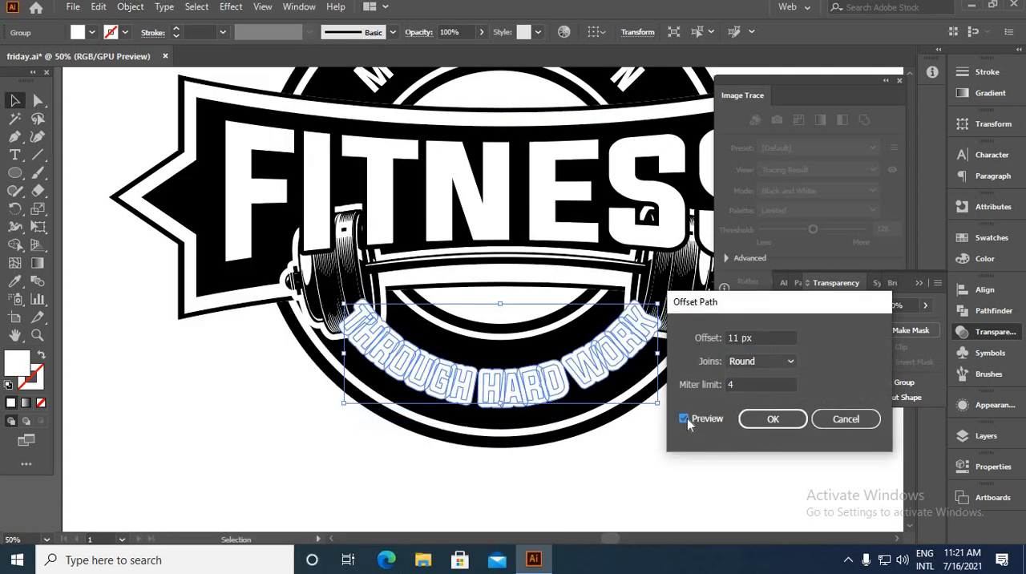
drag(738, 338, 717, 338)
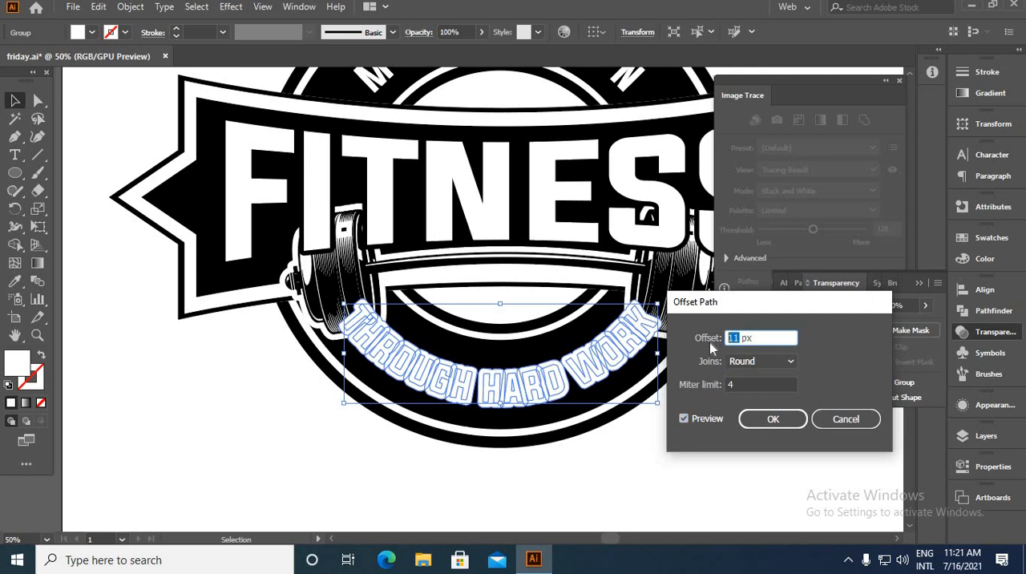
key(Down)
key(Down)
key(Down)
key(Down)
key(Down)
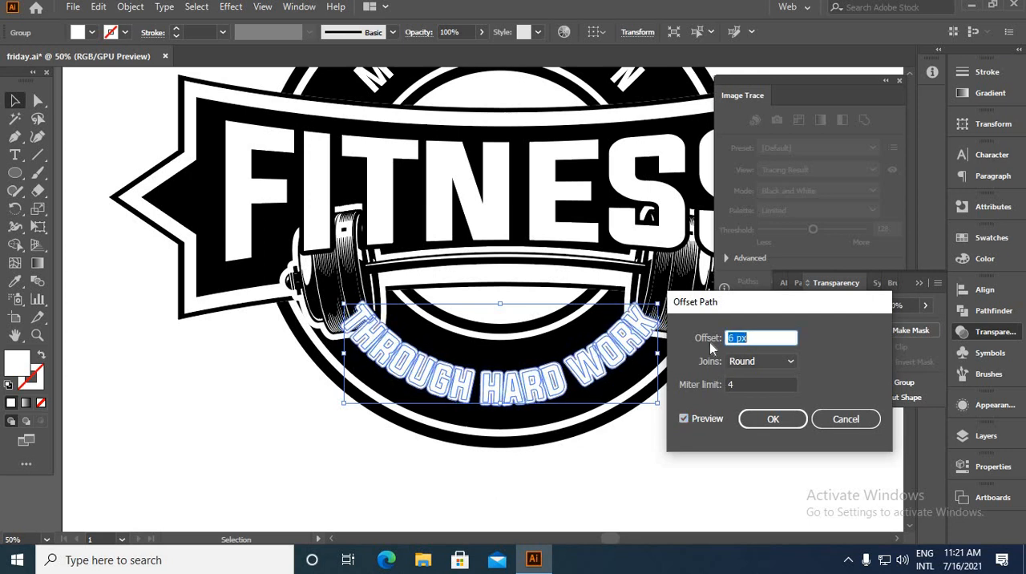
key(Down)
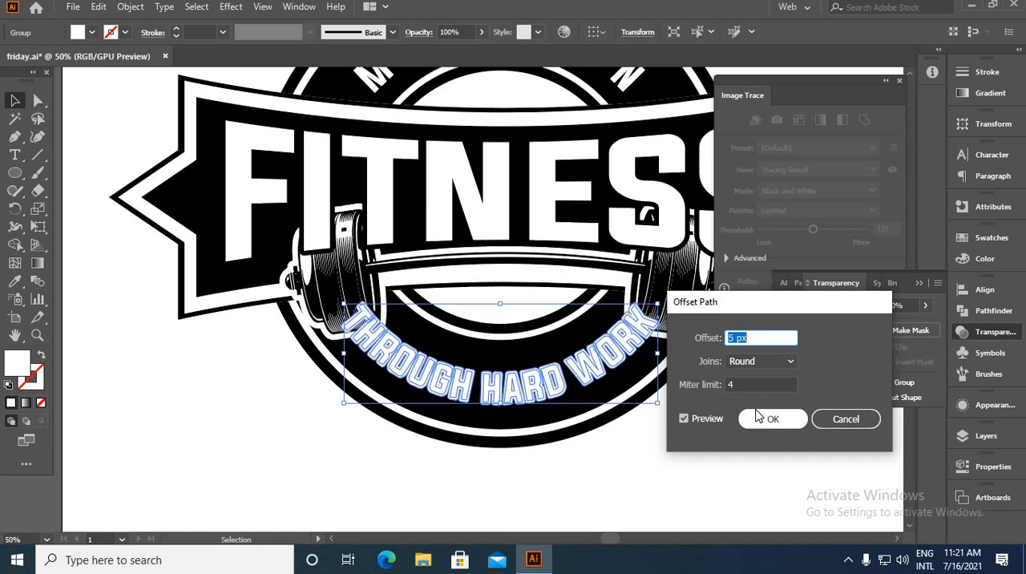
click(770, 418)
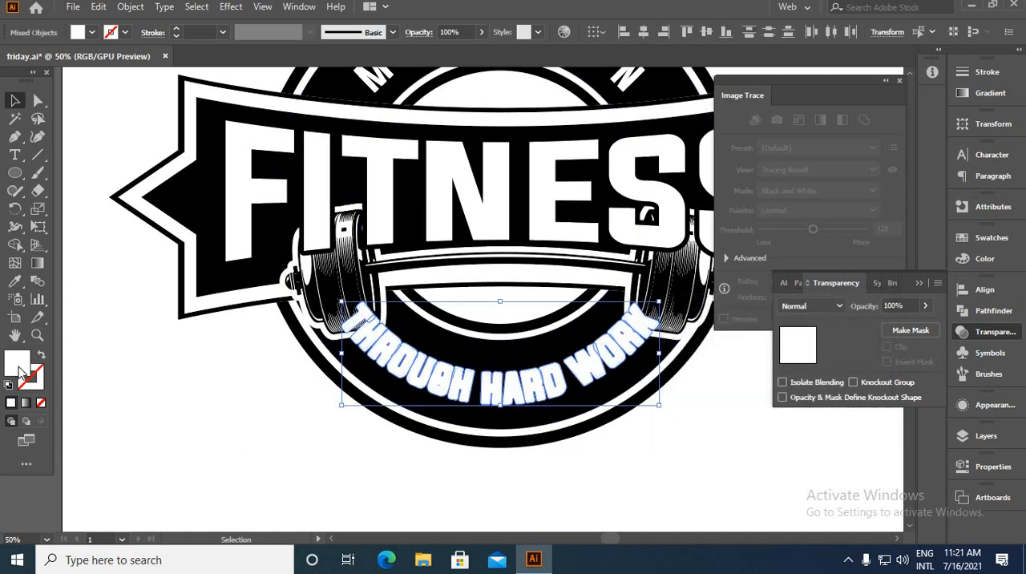
Fill the THROUGH HARD WORK text's offset outline with black
double_click(16, 362)
click(742, 443)
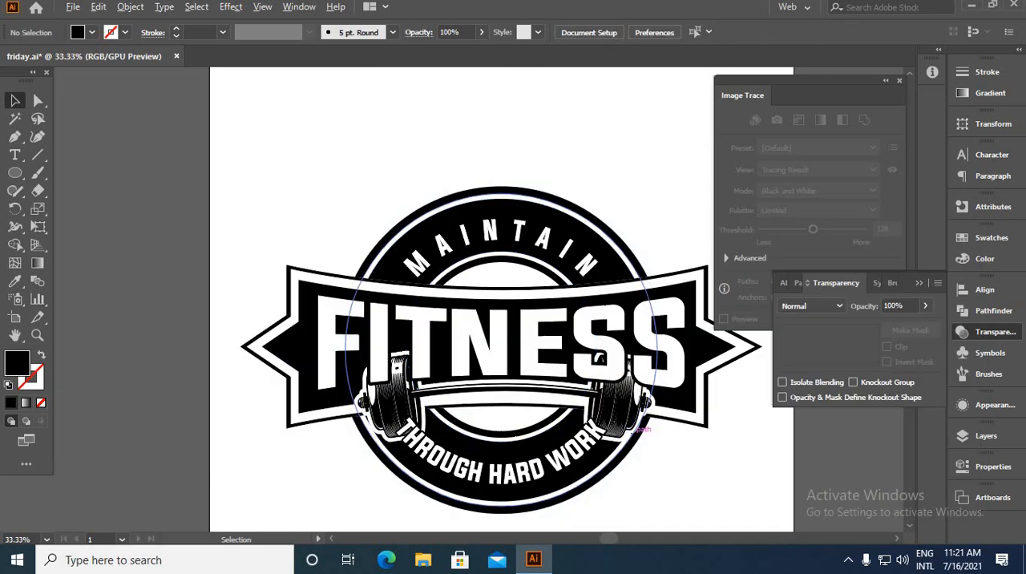
scroll(428, 451, up, 1)
scroll(428, 448, down, 1)
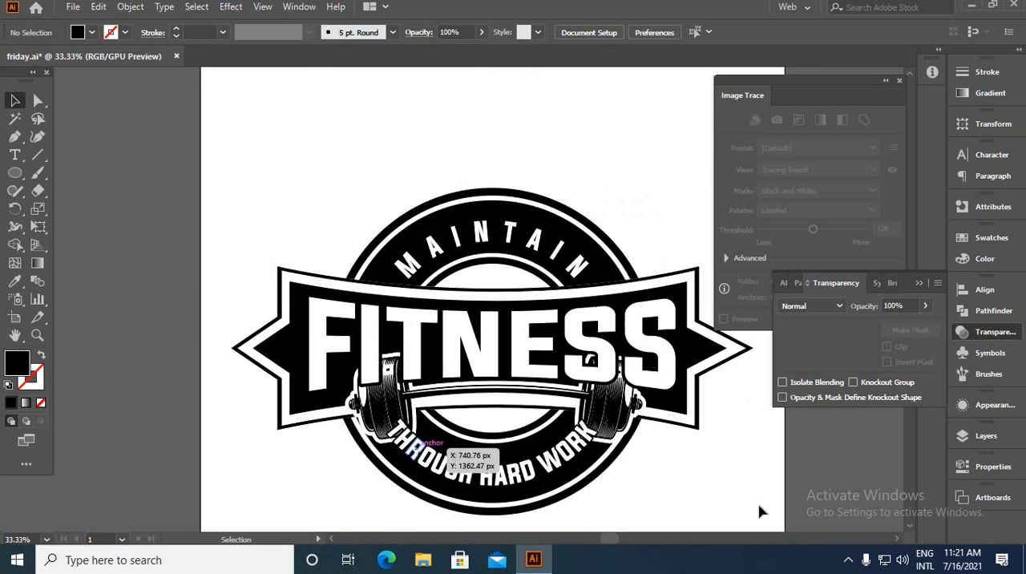
Draw a black five-pointed star in the inner circle above the banner and add a smaller copy on each side
scroll(513, 281, up, 3)
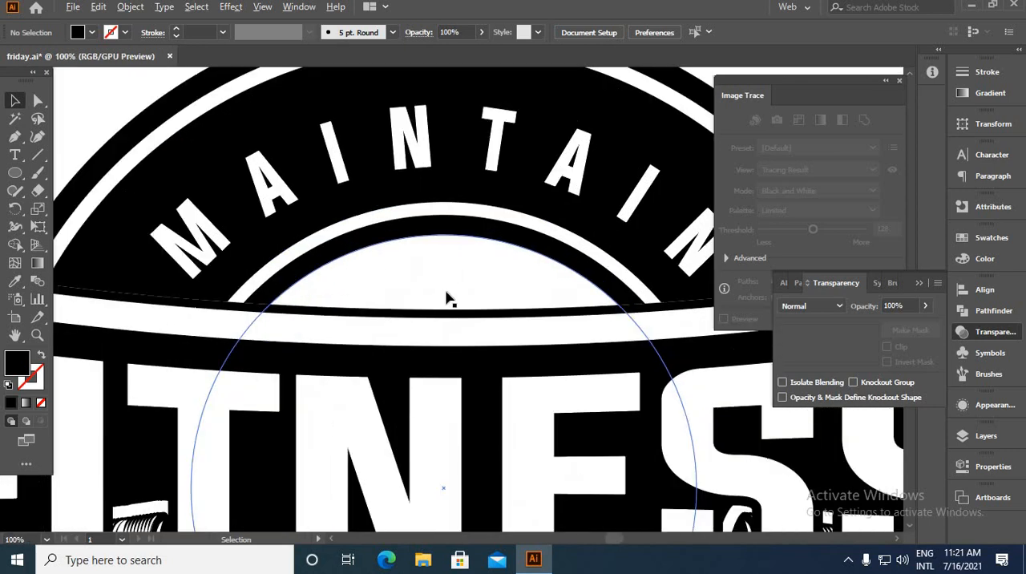
click(14, 176)
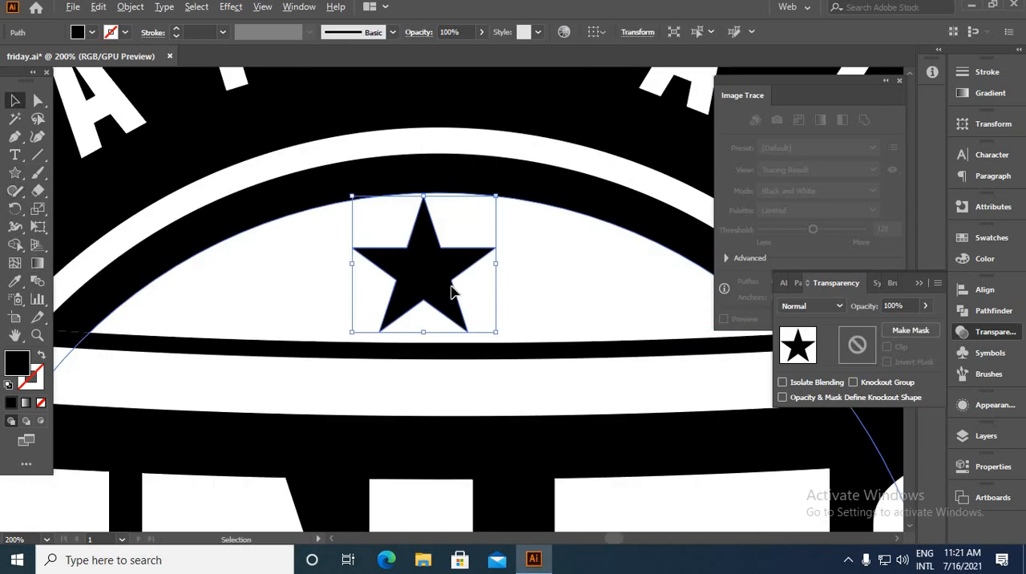
drag(454, 293, 614, 299)
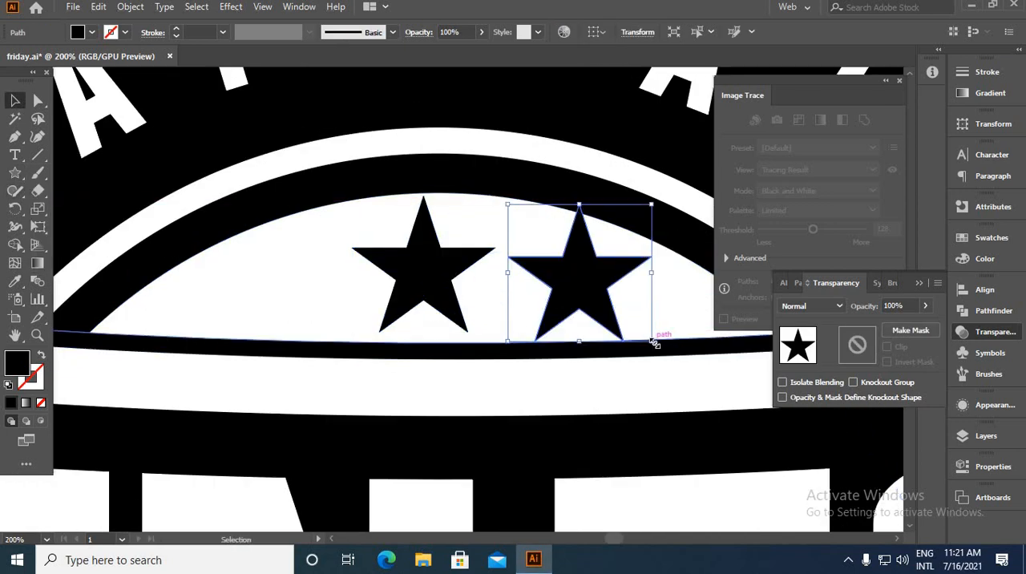
drag(658, 343, 619, 309)
drag(581, 275, 408, 341)
Group the two small stars, centre them horizontally with the large star and group all three together
scroll(567, 344, down, 1)
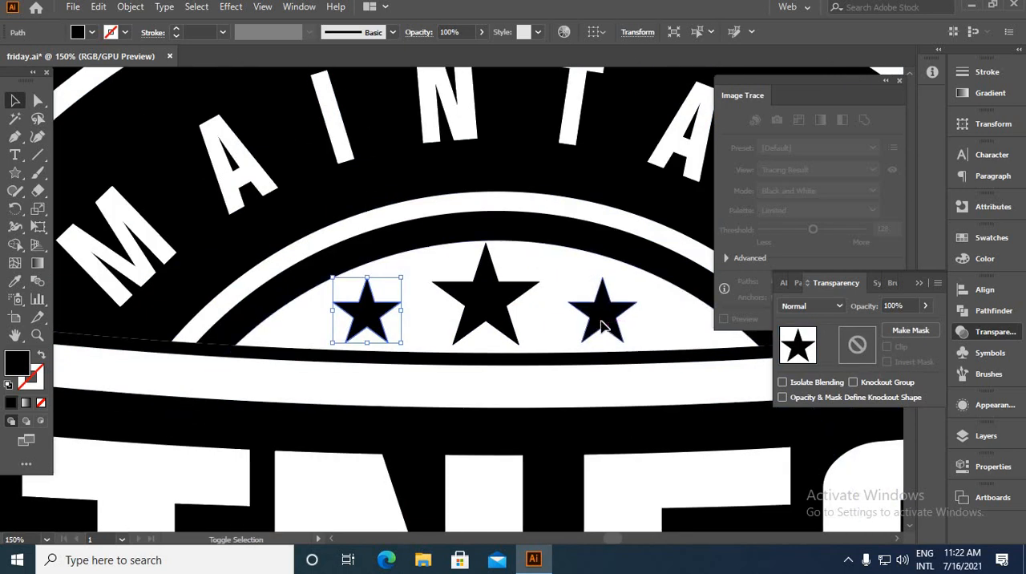
shift+click(603, 329)
key(ctrl+g)
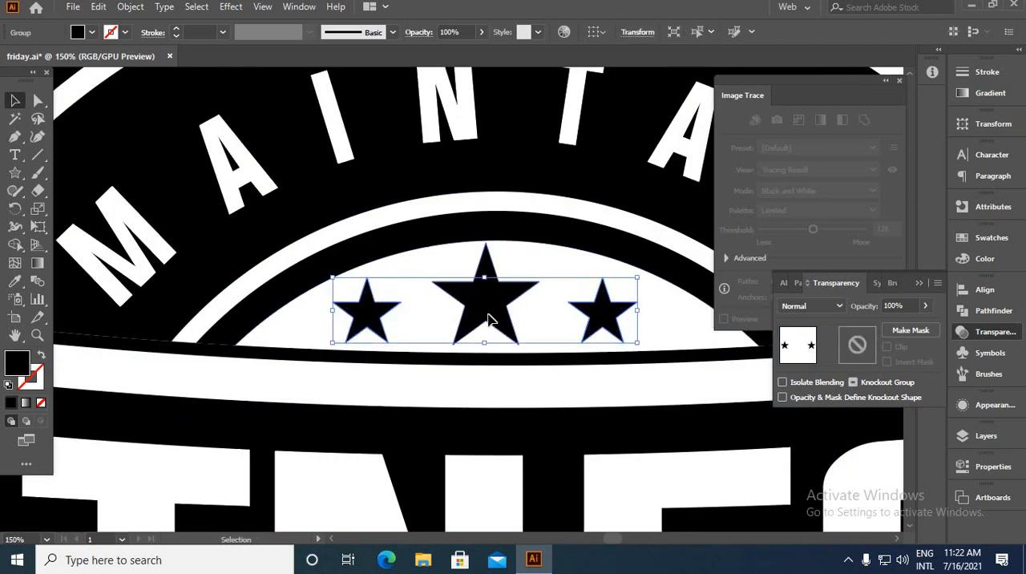
shift+click(488, 318)
click(372, 329)
click(643, 32)
key(ctrl+g)
Copy the star group into the inner circle below the banner and rotate the copy 180 degrees
scroll(486, 268, down, 4)
drag(491, 273, 493, 418)
scroll(493, 419, up, 3)
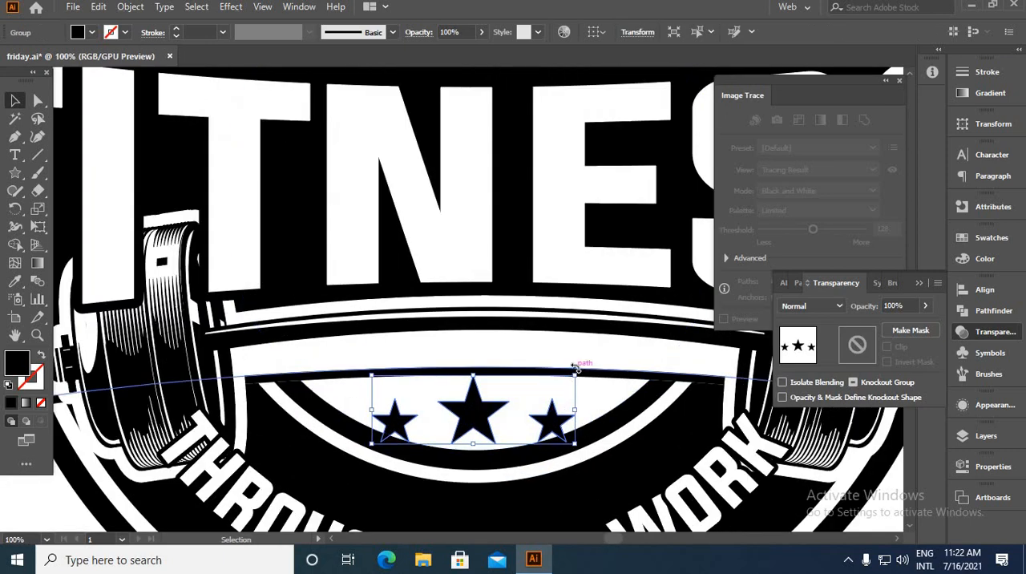
drag(574, 368, 348, 446)
scroll(530, 437, down, 1)
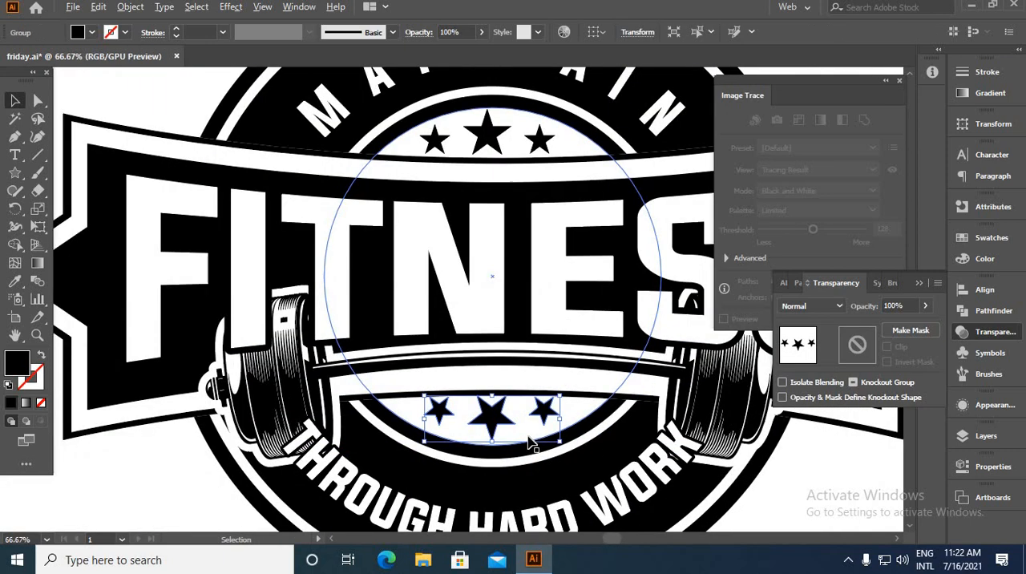
scroll(530, 436, down, 1)
key(ctrl+shift+a)
scroll(462, 415, up, 2)
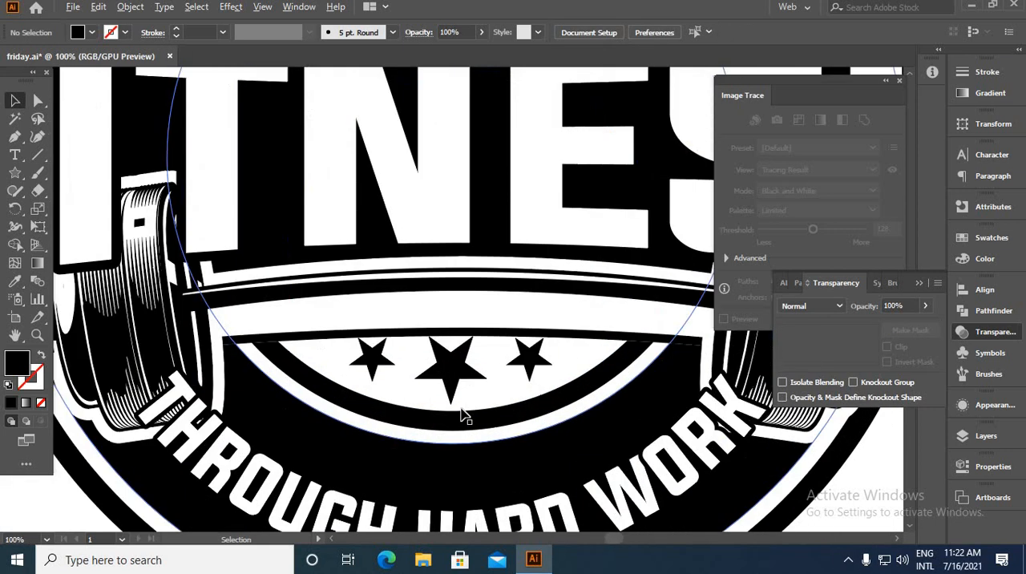
click(464, 401)
shift+click(489, 396)
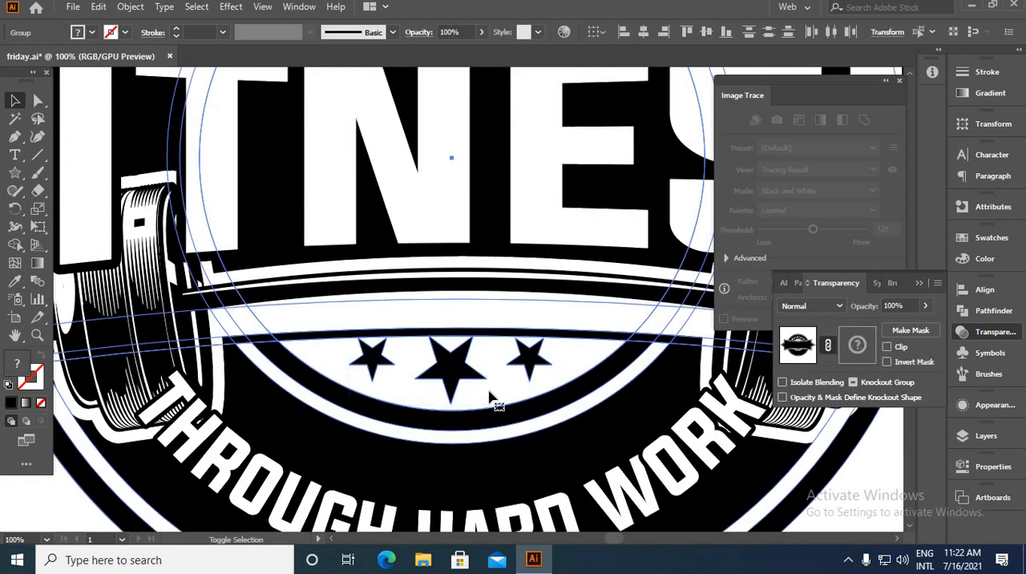
click(493, 401)
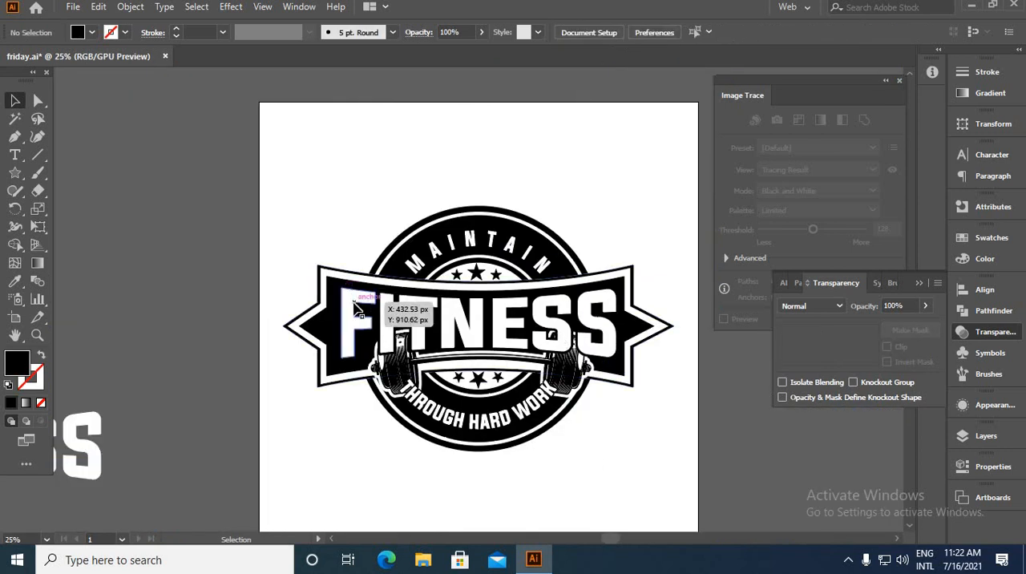
Bring the grunge texture from ONH8QI1.eps onto the friday.ai artboard and give it the badge's black fill
click(72, 6)
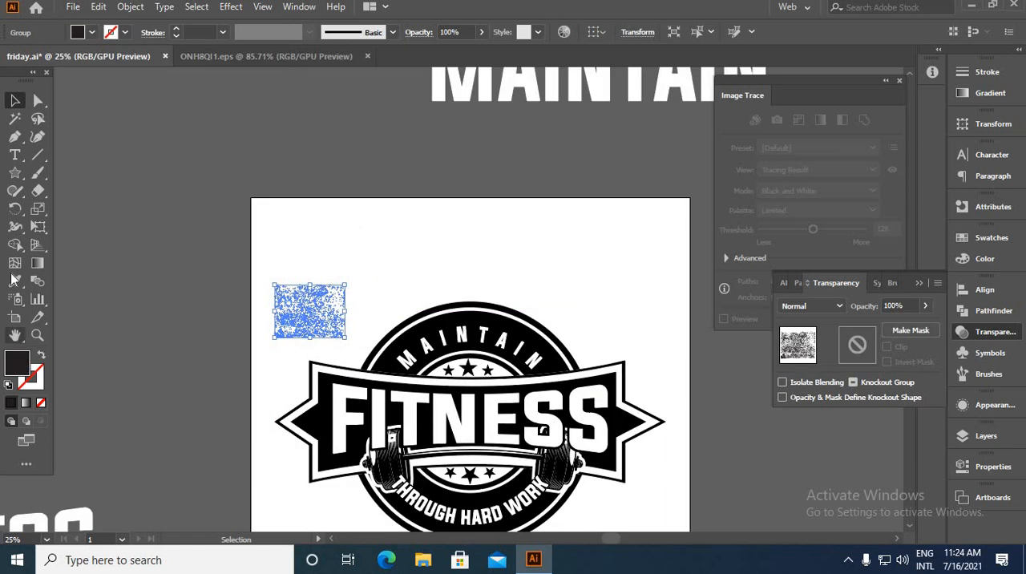
click(15, 281)
click(383, 353)
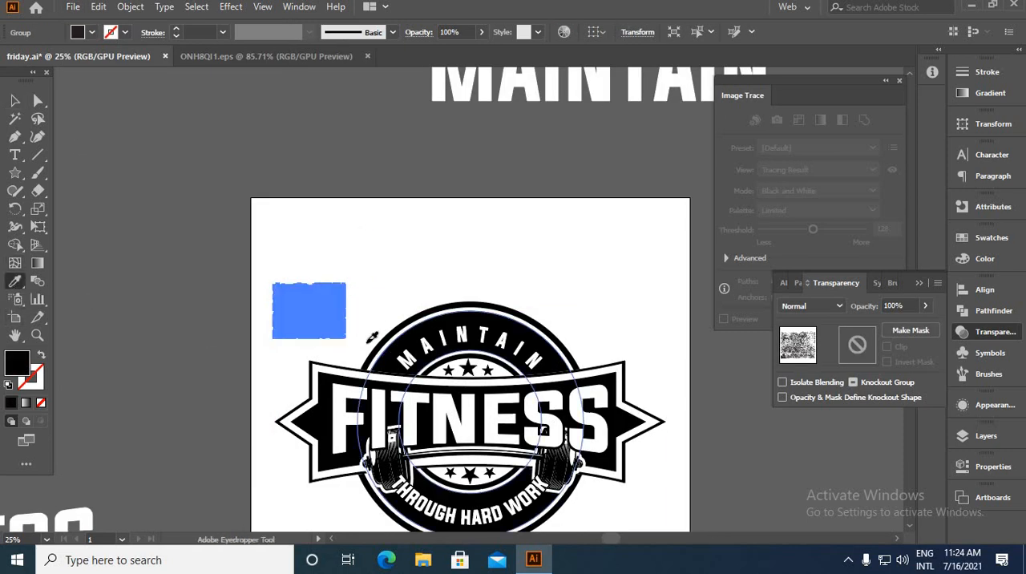
click(15, 100)
click(257, 219)
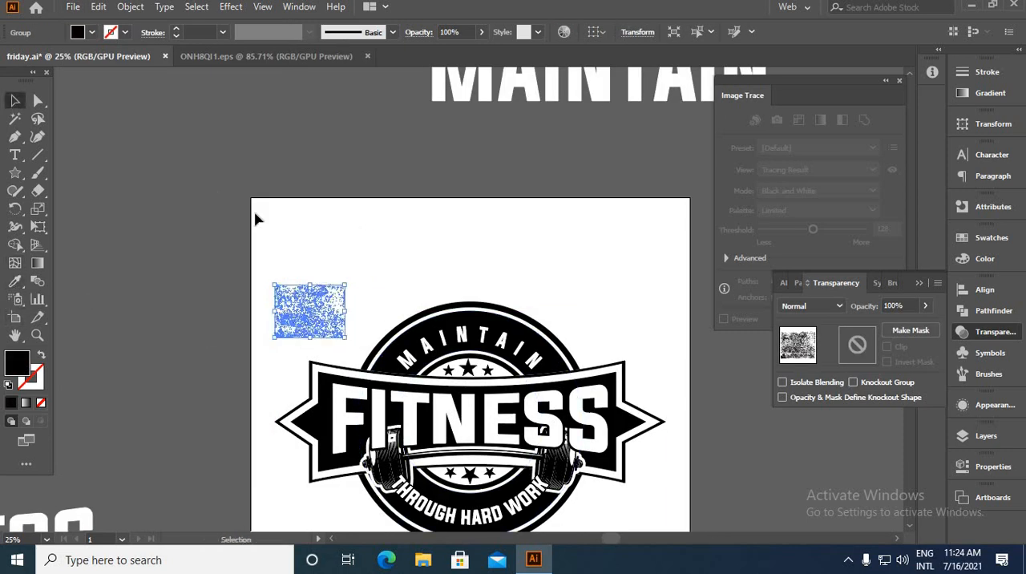
Cut the grunge texture and paste it into a new opacity mask on the FITNESS text
drag(278, 283, 347, 346)
key(Delete)
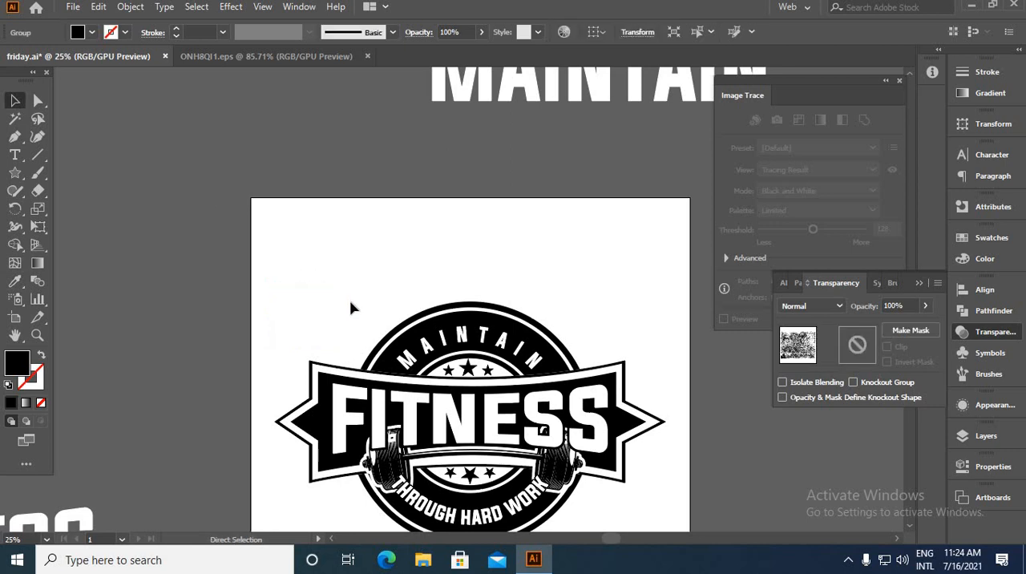
scroll(348, 423, up, 1)
click(348, 418)
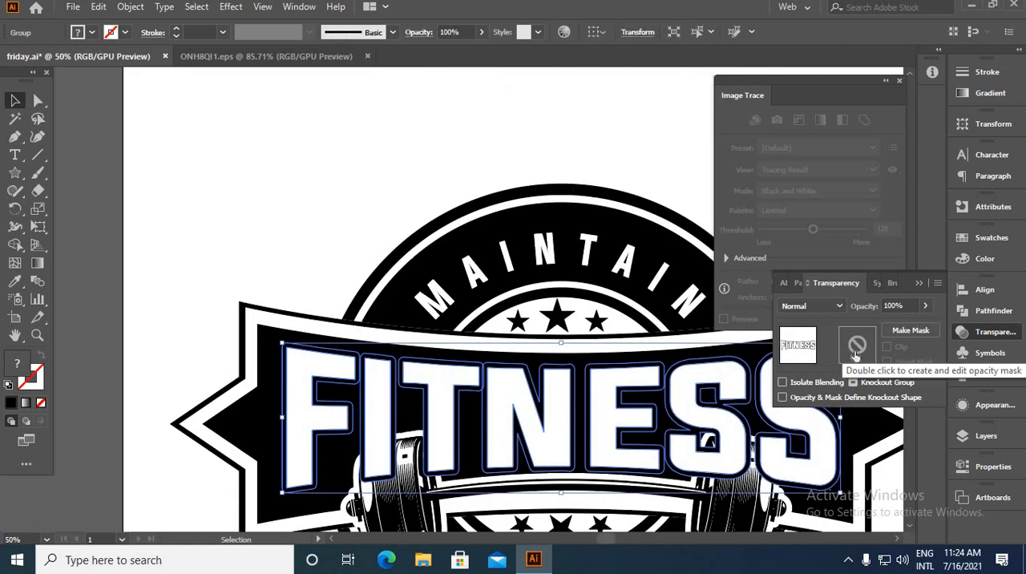
double_click(856, 353)
key(ctrl+f)
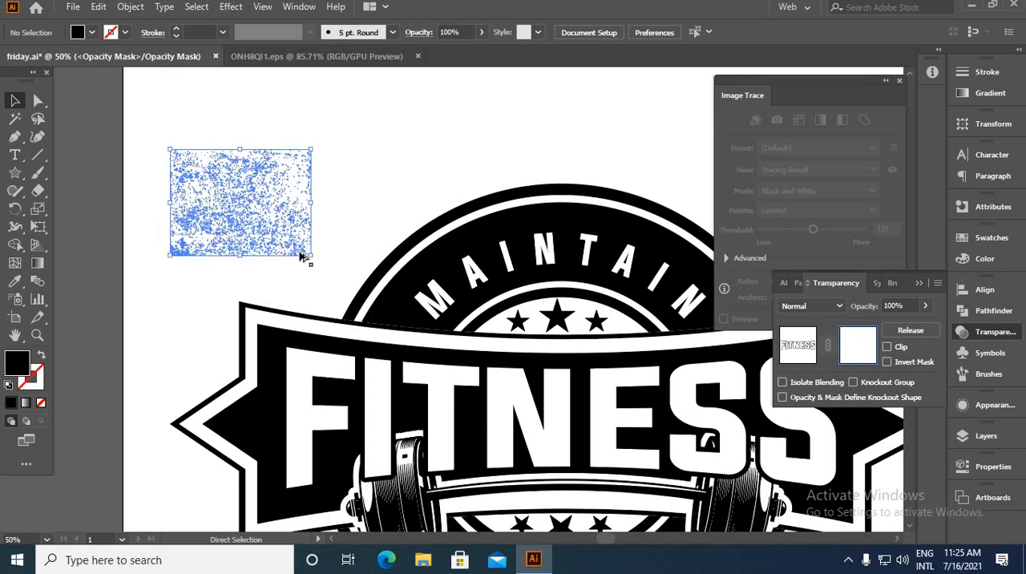
Move the mask's texture over the FITNESS text and enlarge it to cover the whole word
scroll(303, 256, down, 3)
drag(300, 250, 334, 308)
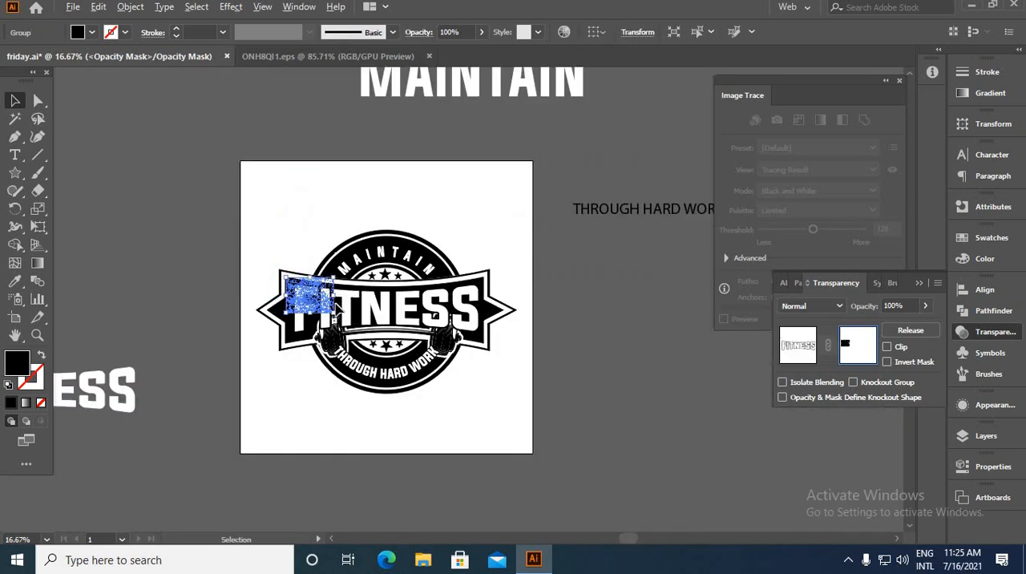
scroll(334, 309, up, 3)
scroll(333, 312, down, 1)
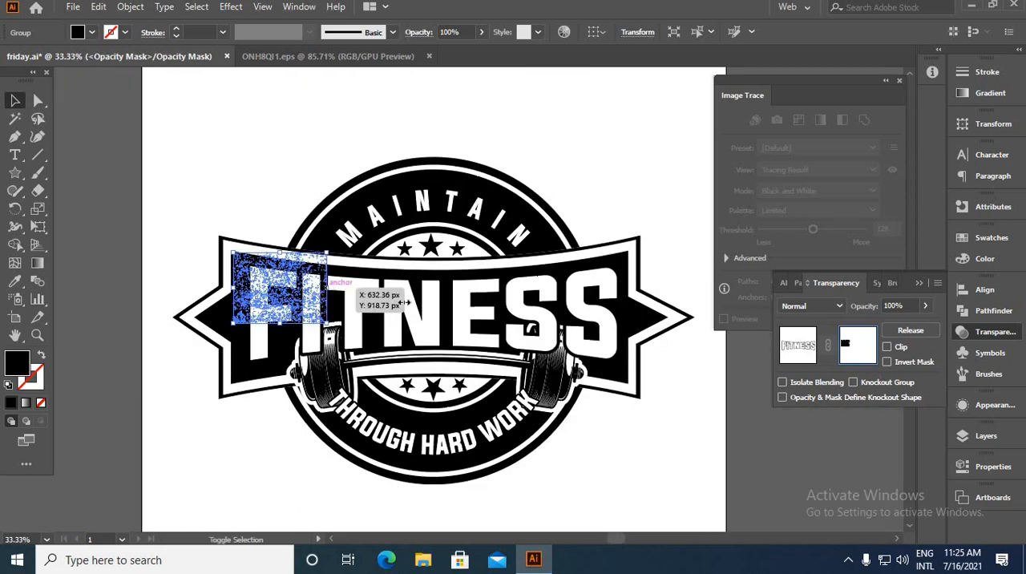
drag(327, 289, 456, 302)
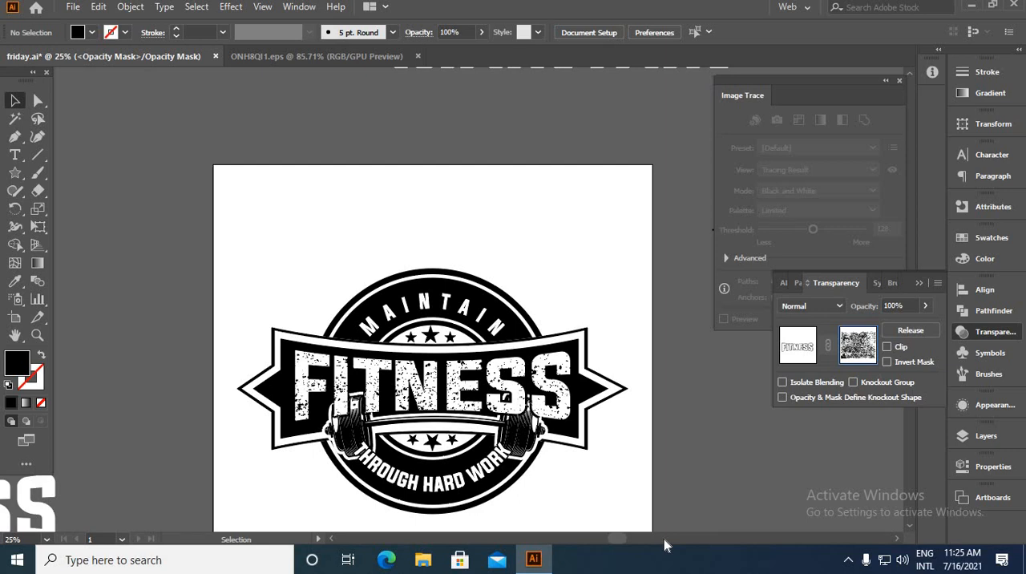